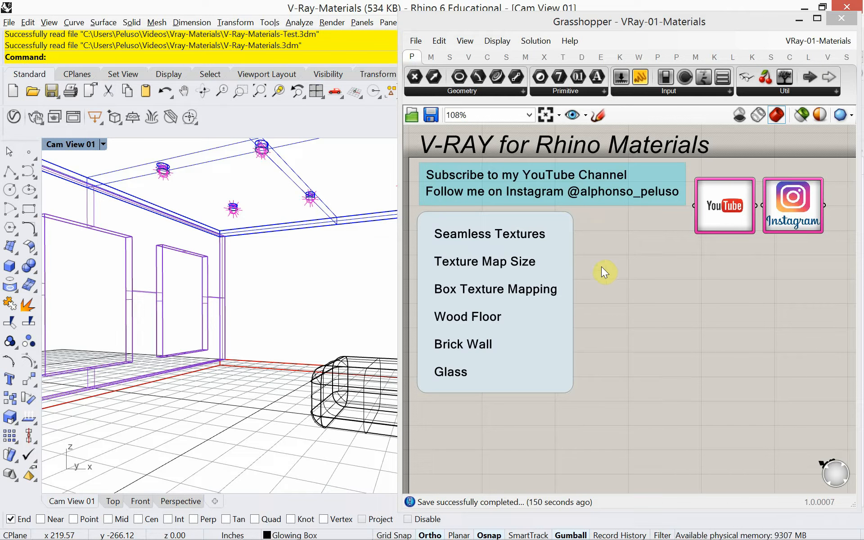
double_click(517, 236)
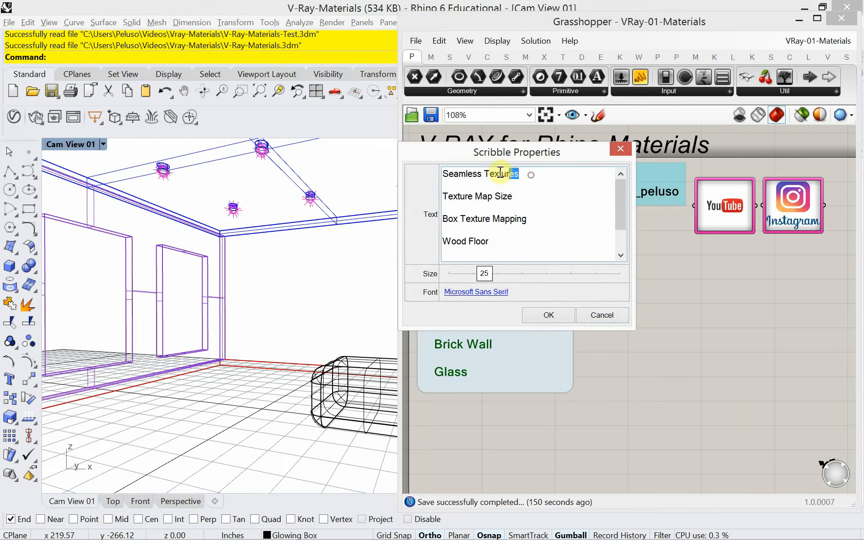
drag(505, 174, 417, 163)
click(601, 312)
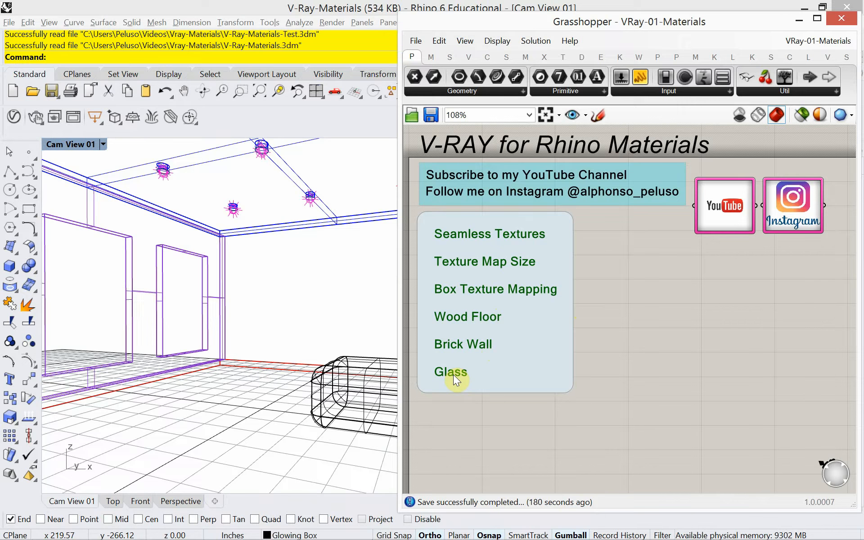
- Switch to the web browser, look over the instructor's YouTube channel and Instagram profile, and return to Rhino
key(alt+Tab)
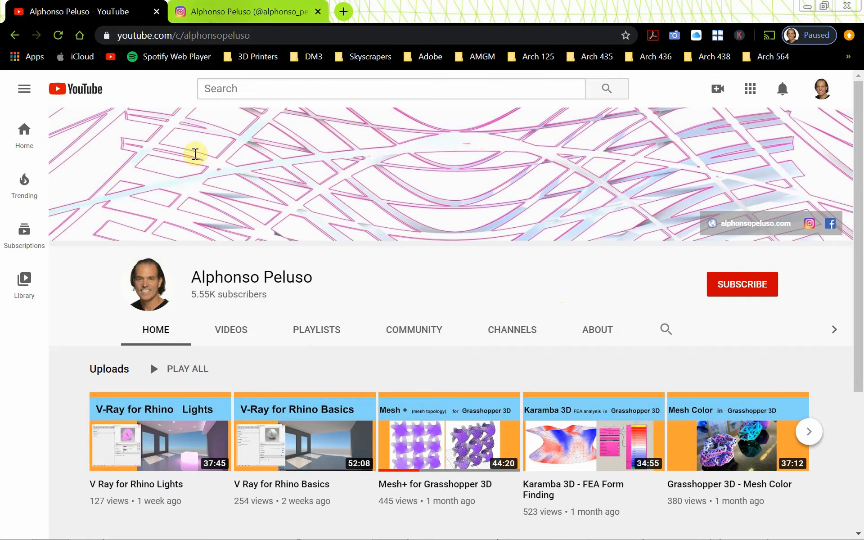
click(204, 11)
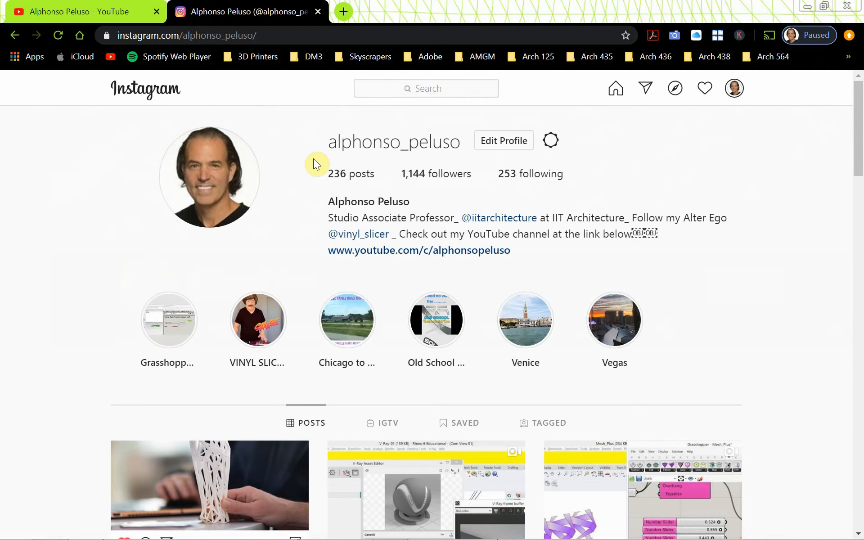
scroll(332, 212, down, 4)
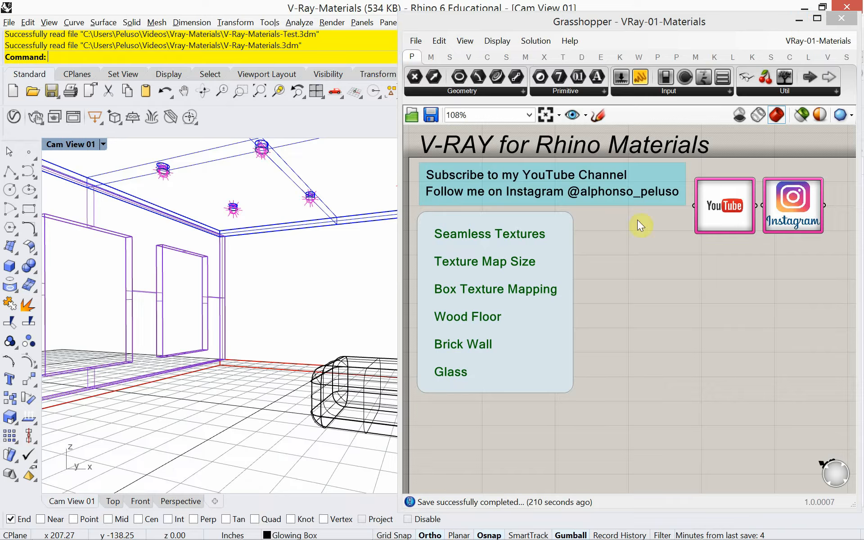
key(alt+Tab)
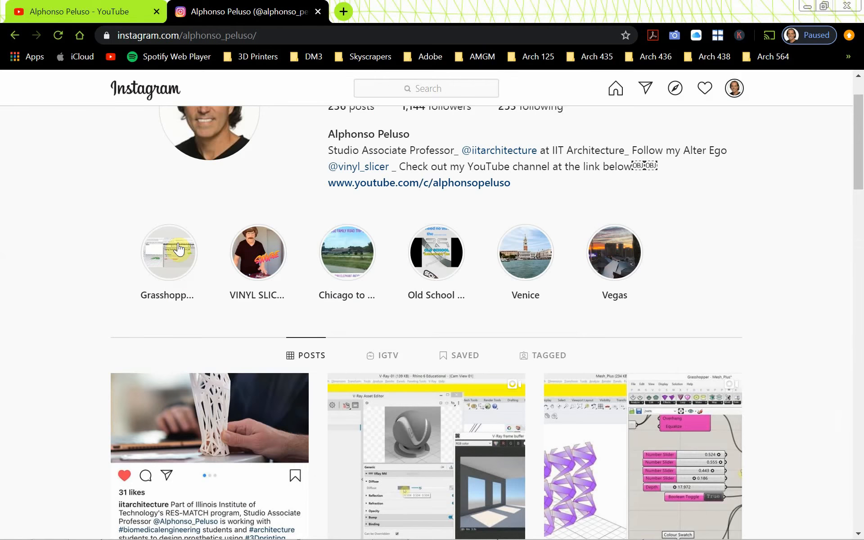
click(118, 12)
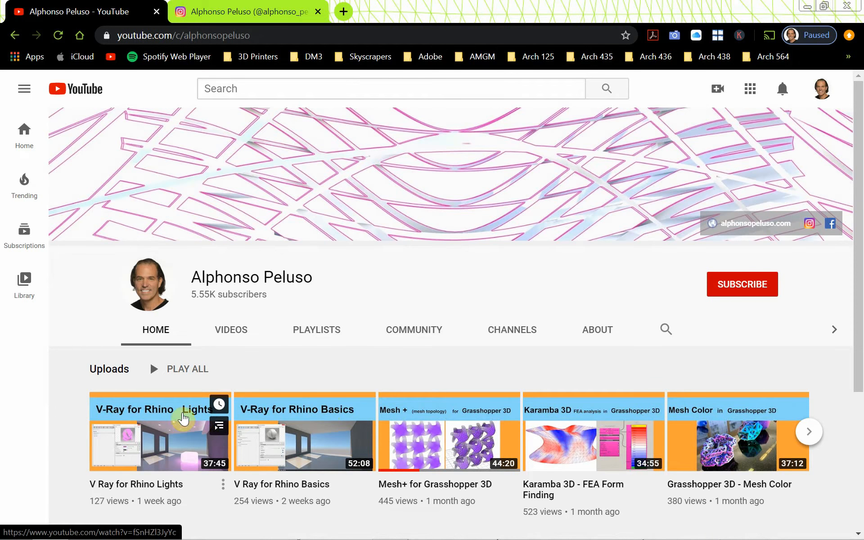
click(807, 5)
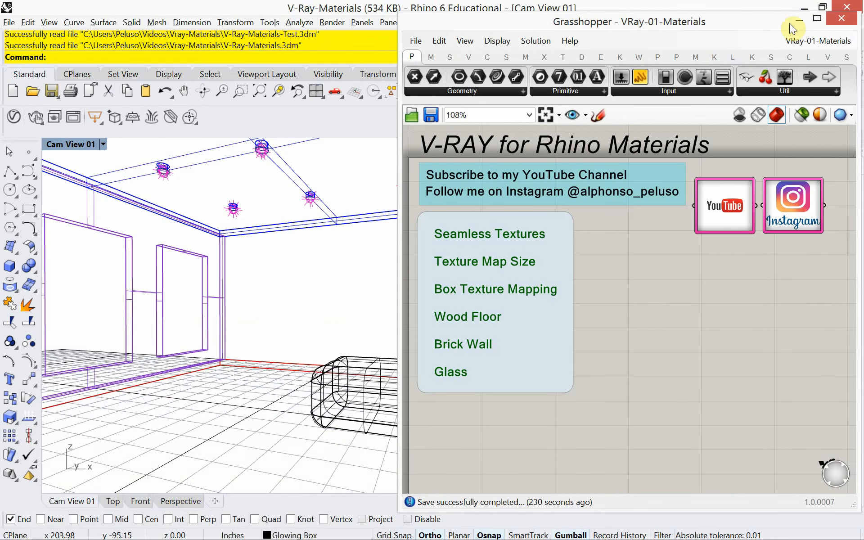
- Minimize Grasshopper and set the render output image width to 400 in the V-Ray Asset Editor's render settings
click(800, 22)
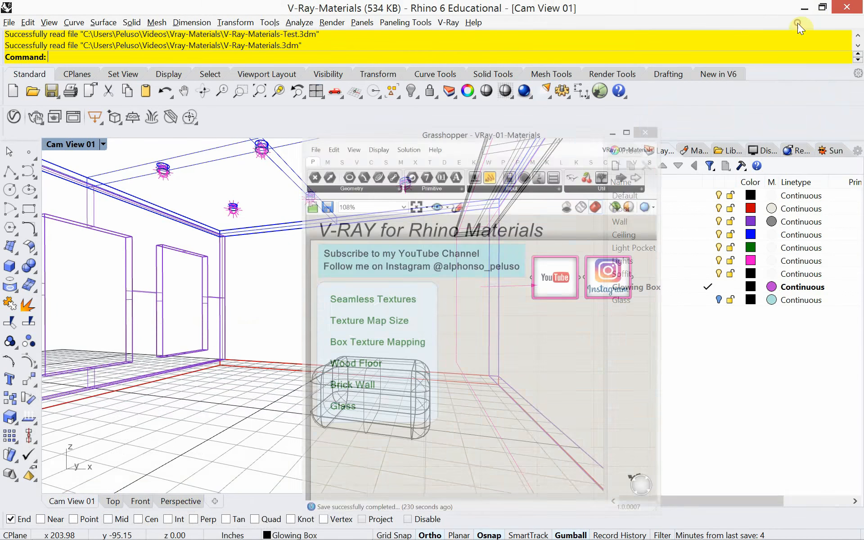
click(13, 118)
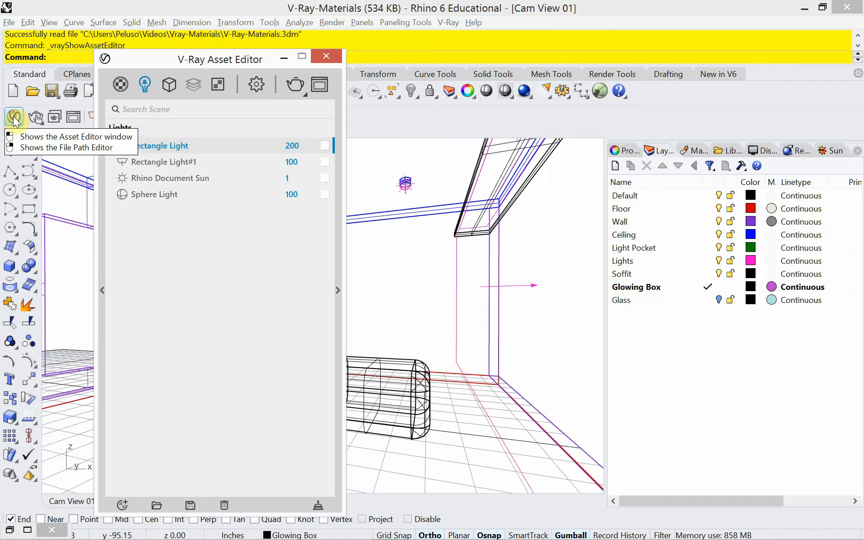
click(256, 86)
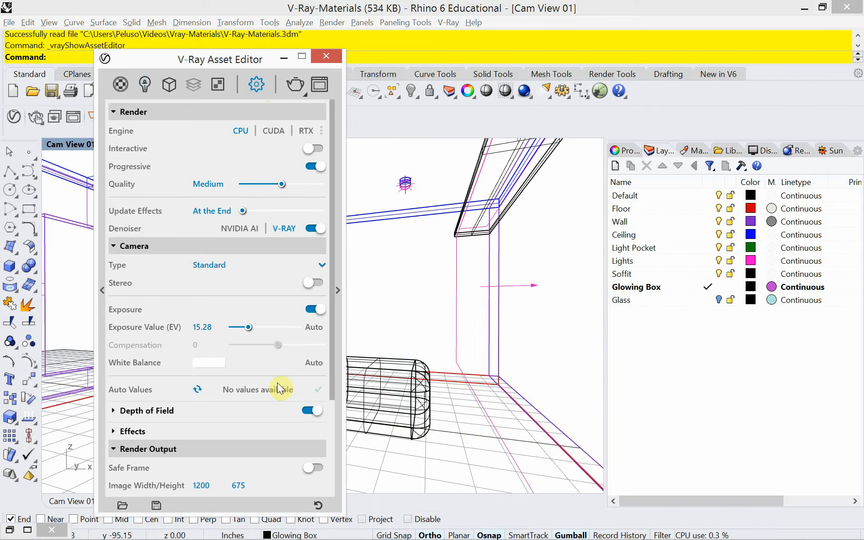
click(115, 246)
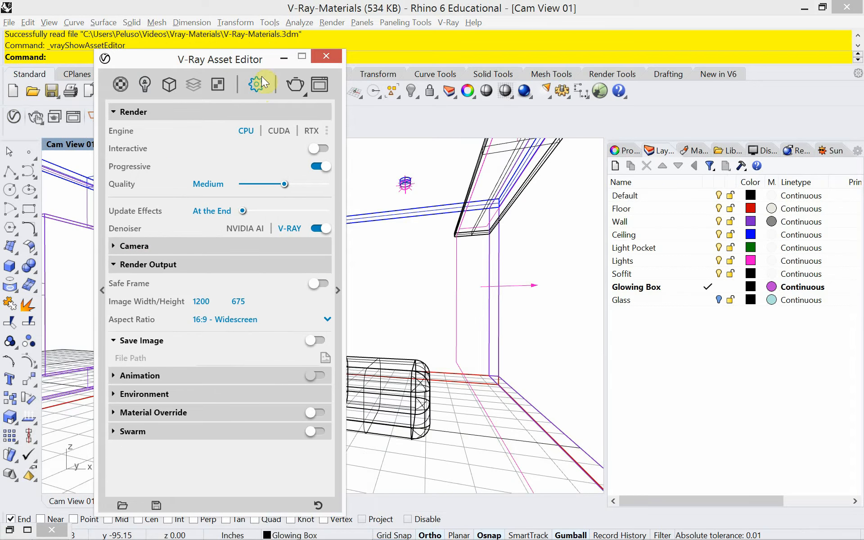
drag(249, 60, 239, 37)
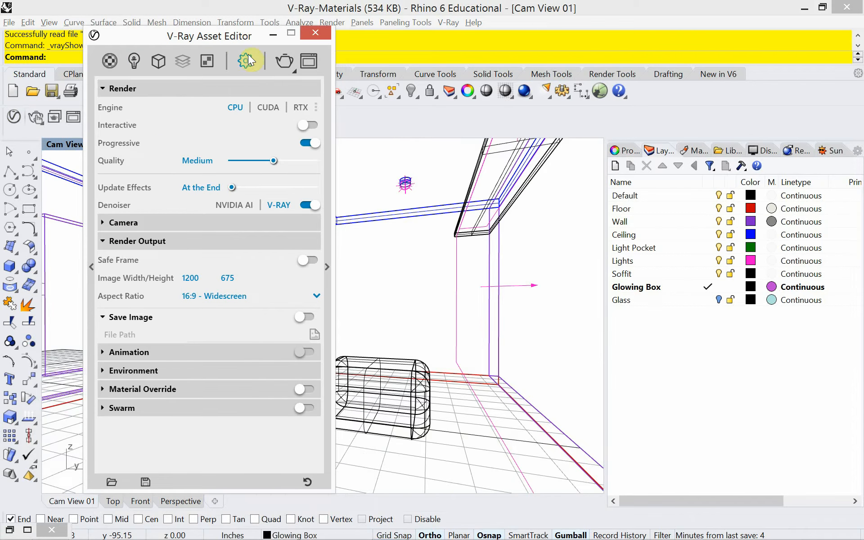
click(200, 280)
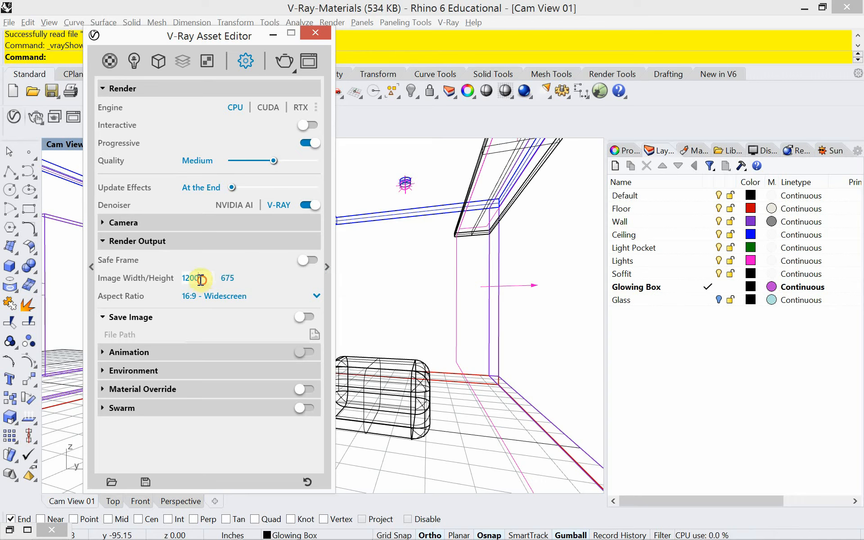
drag(200, 280, 177, 283)
text(400)
key(Return)
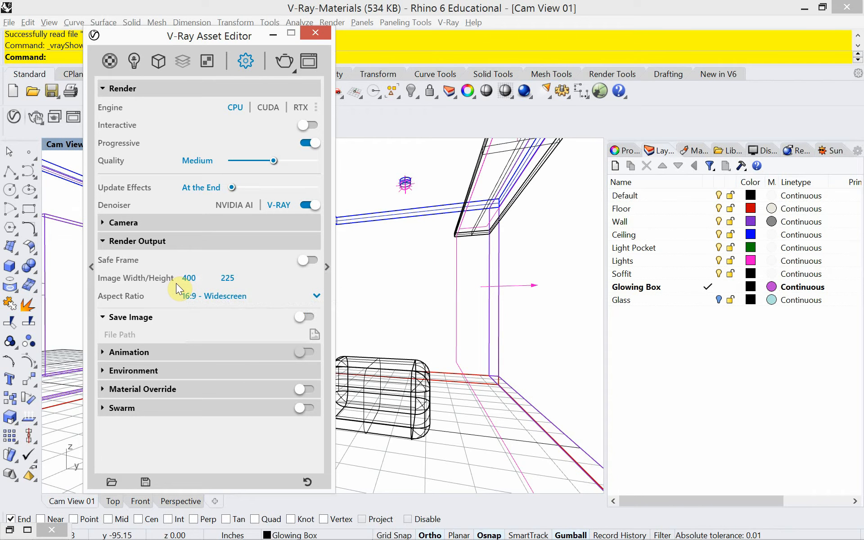
- Render the room scene with V-Ray, enlarge the frame buffer window and view the image at 200%
click(293, 72)
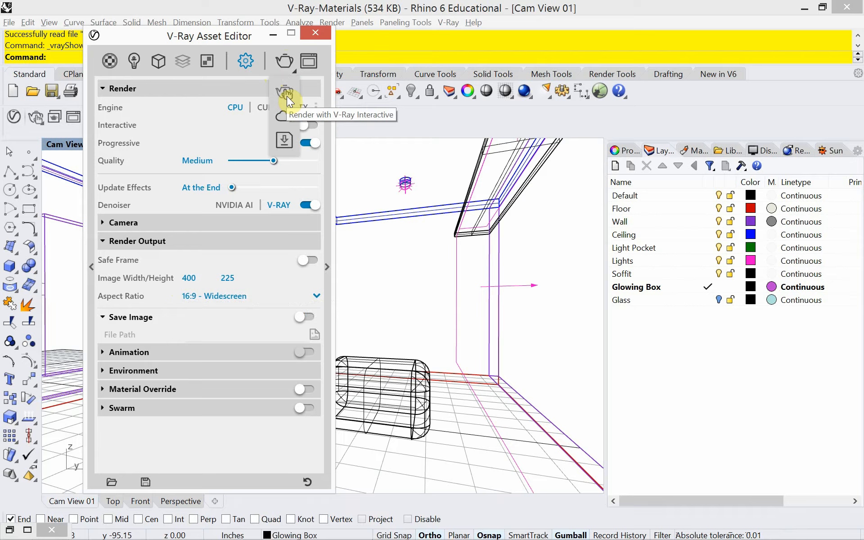
click(284, 61)
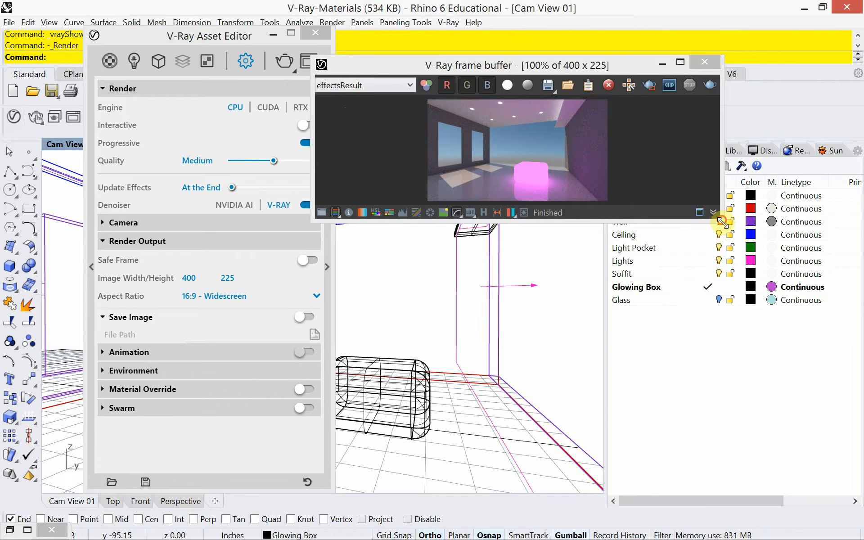
drag(722, 220, 766, 380)
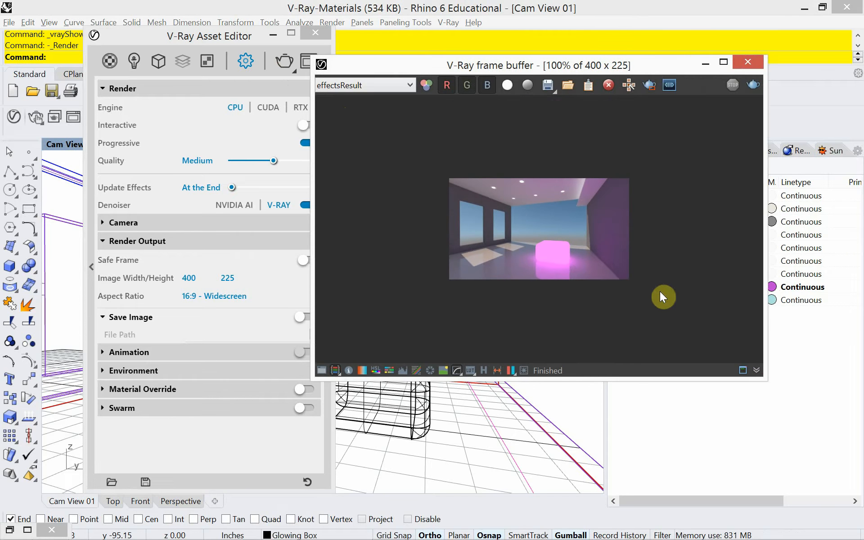
scroll(657, 284, up, 1)
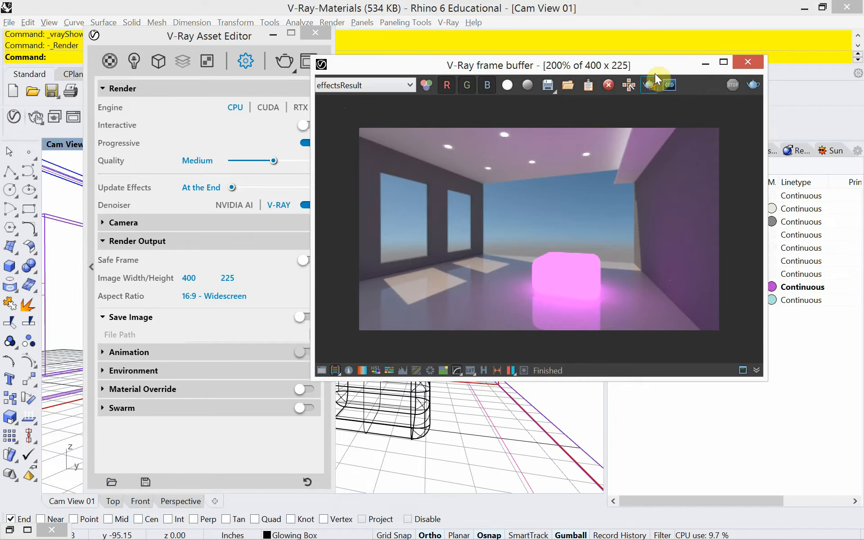
drag(657, 61, 643, 80)
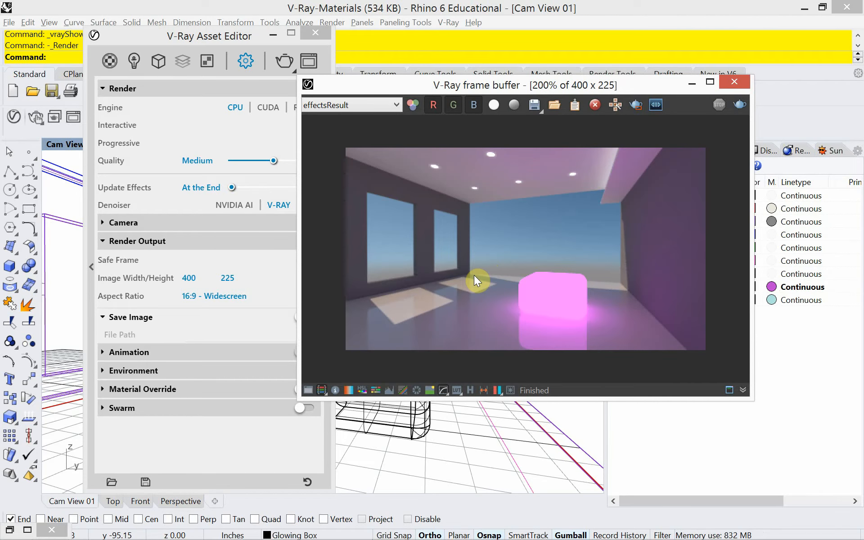
- Switch to the web browser, close the V-Ray frame buffer and search Google Images for "wood floor seamless texture" in a new tab
key(alt+Tab)
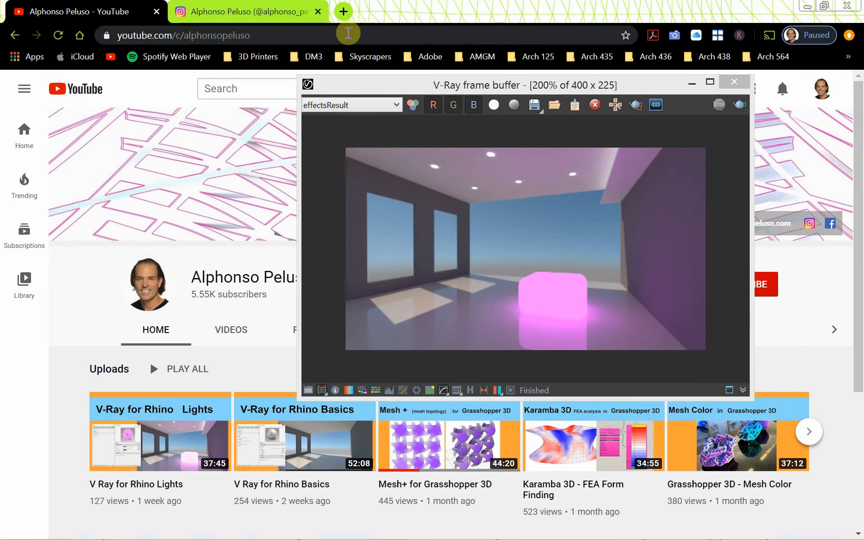
click(732, 82)
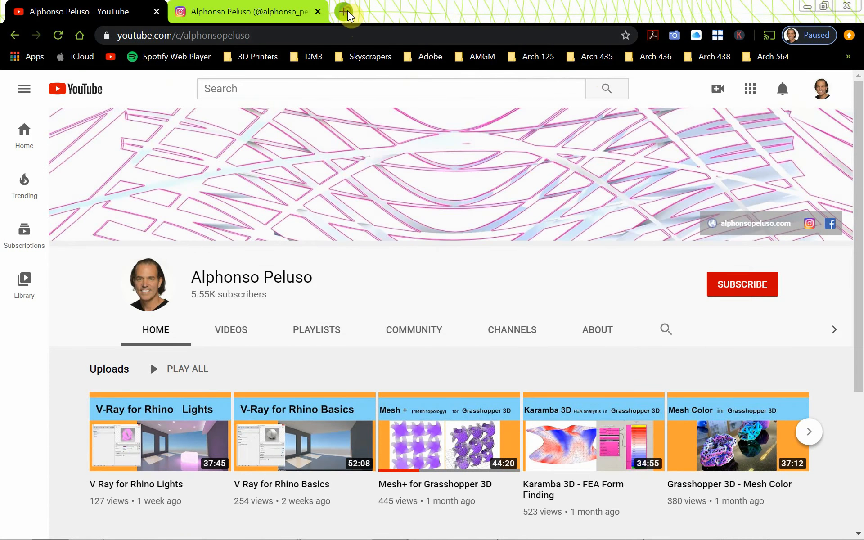
click(344, 11)
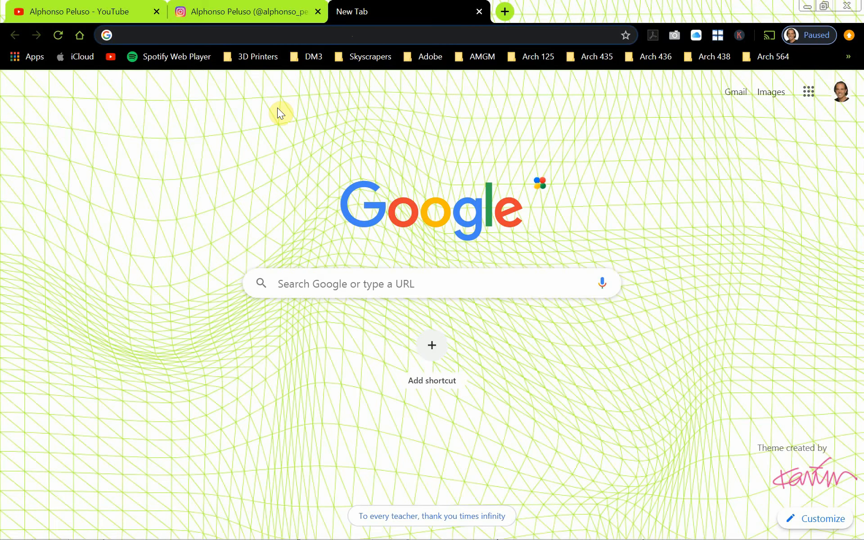
click(323, 282)
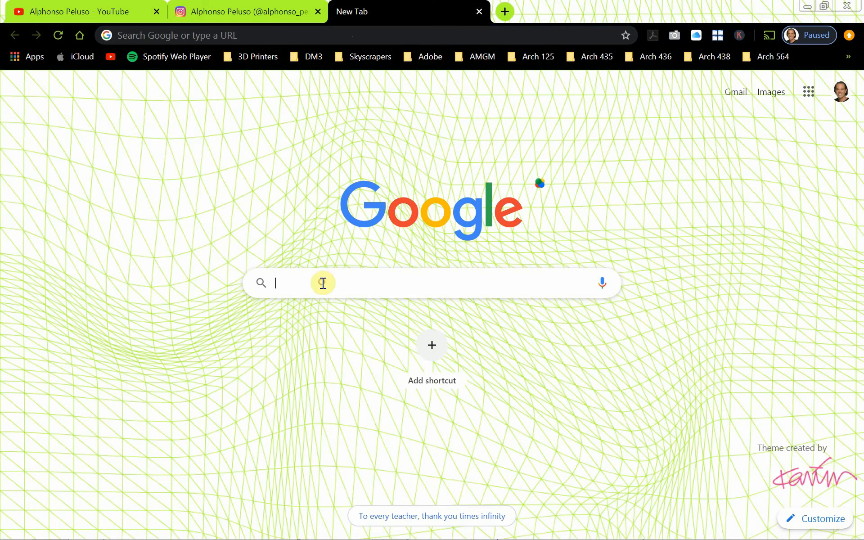
text(wood)
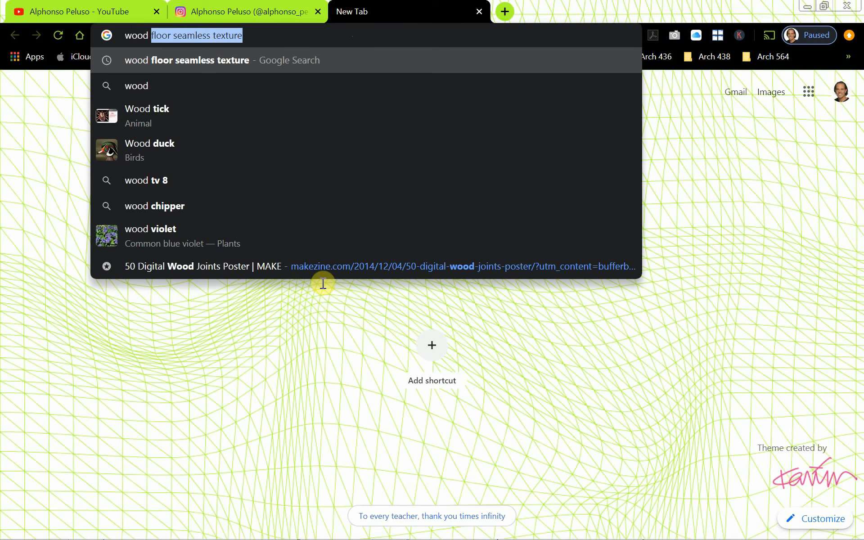
text( floor)
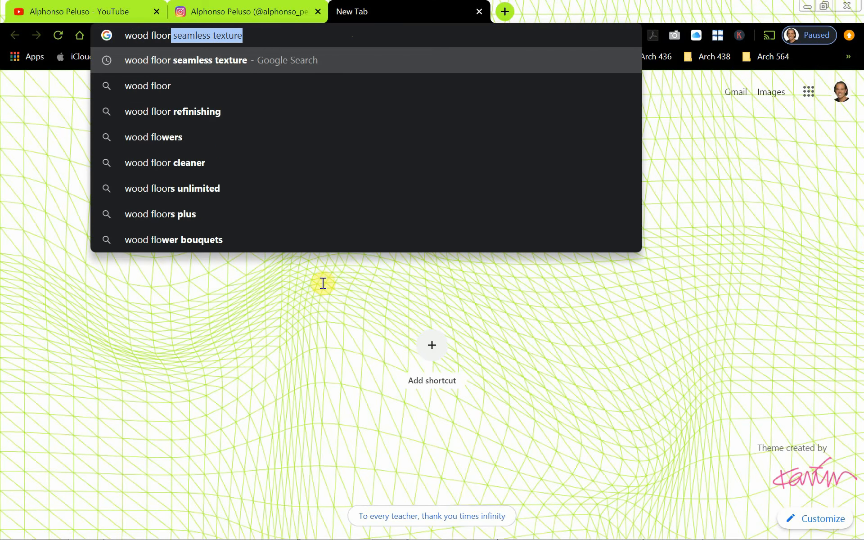
click(243, 62)
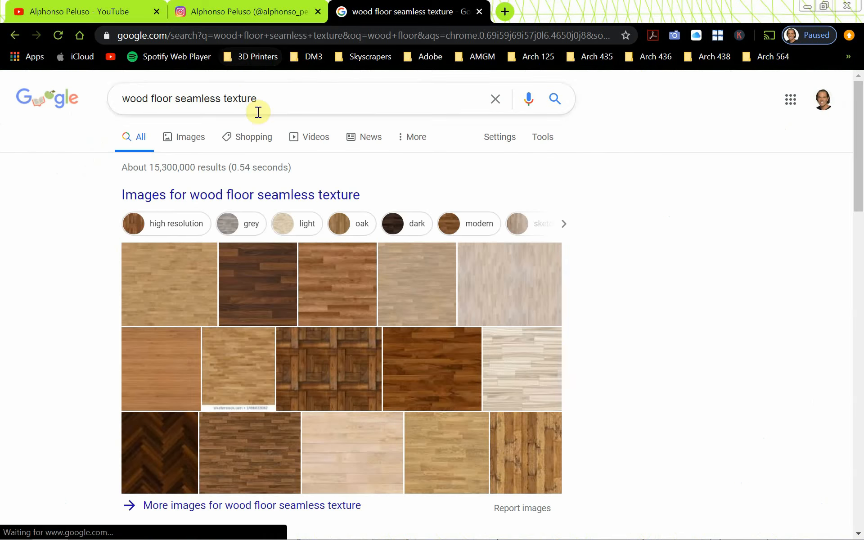
click(190, 137)
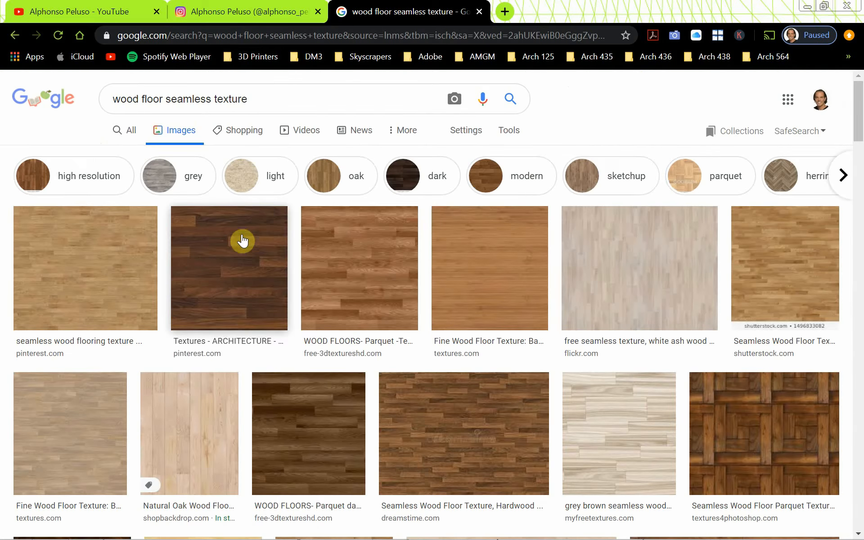
- Preview the dark parquet wood floor texture from Pinterest, then close the preview and go back to the image results
click(335, 315)
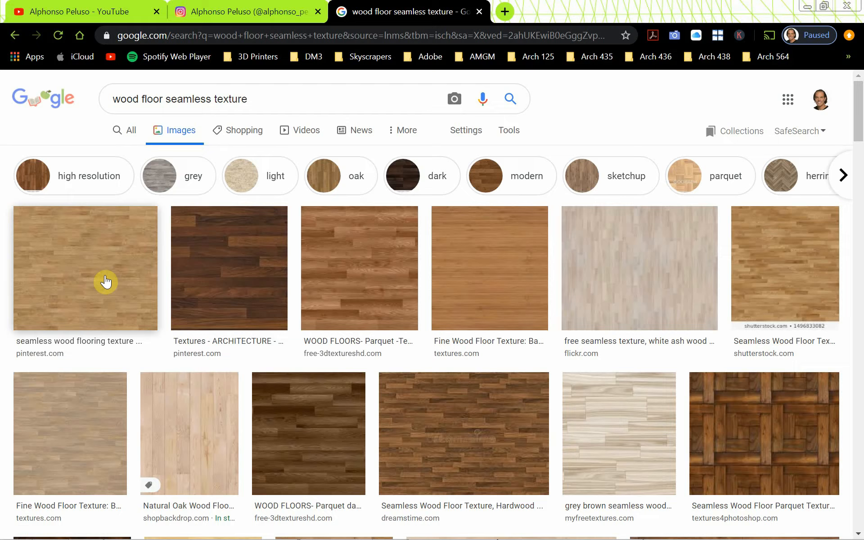
click(199, 287)
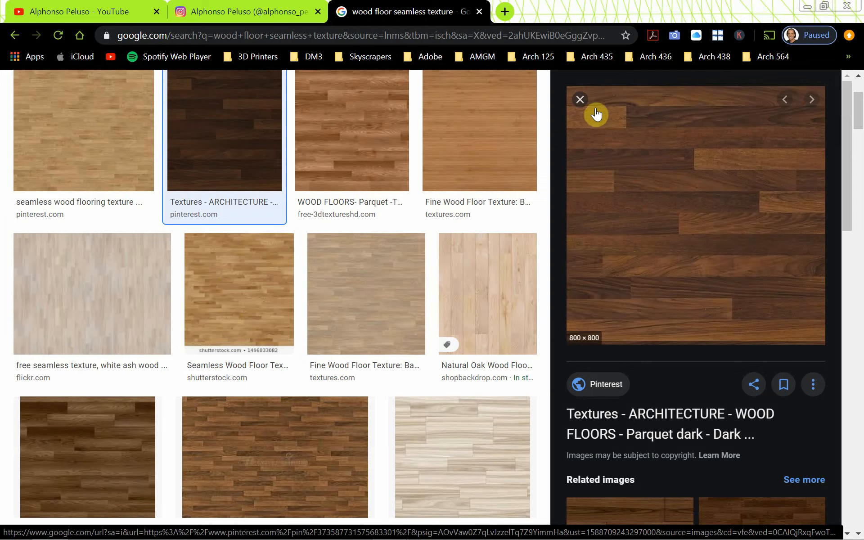
click(582, 101)
scroll(428, 272, up, 3)
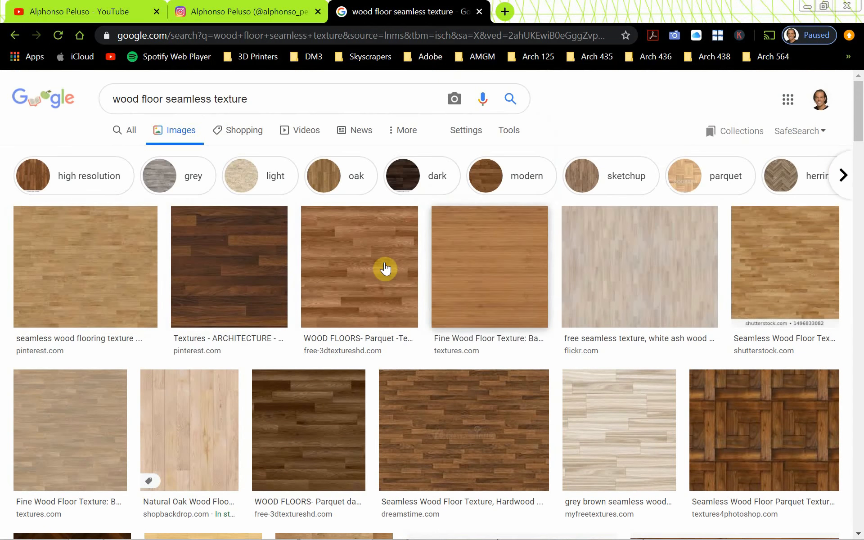
- Open the light seamless wood flooring texture from Pinterest as a full image in its own browser tab
click(101, 289)
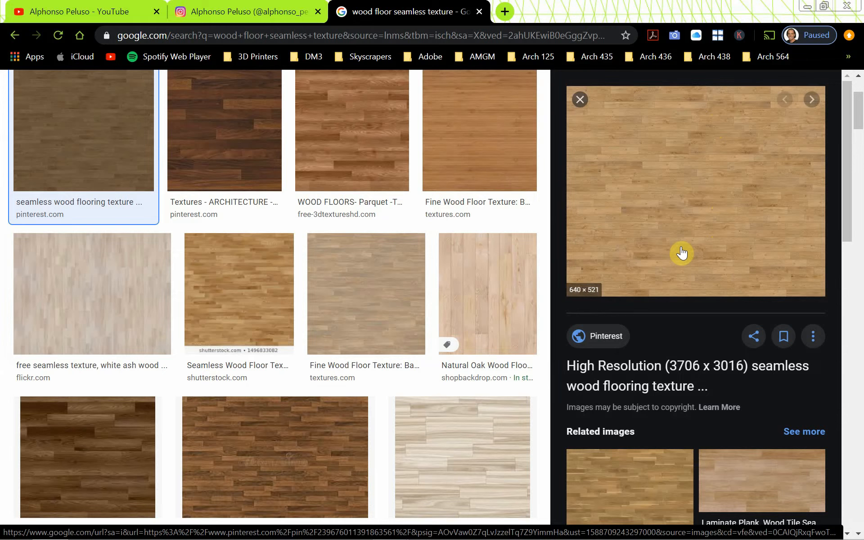
right_click(676, 219)
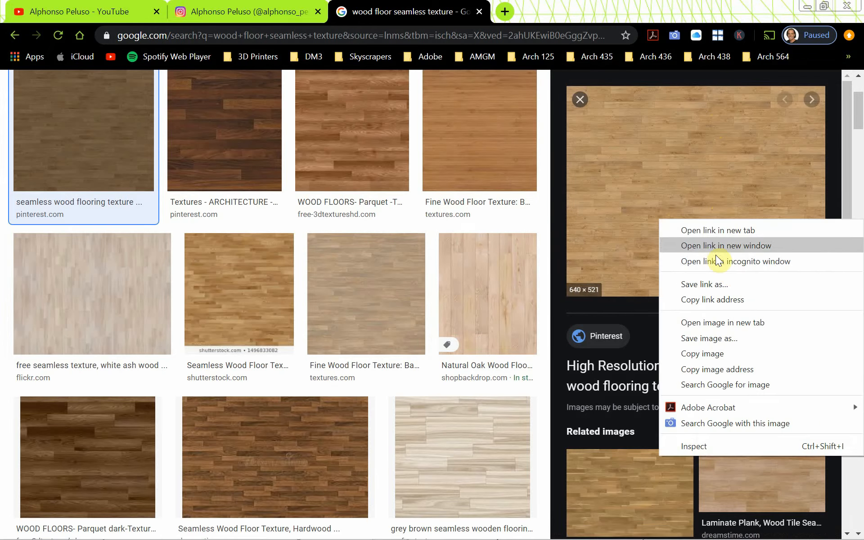
click(742, 321)
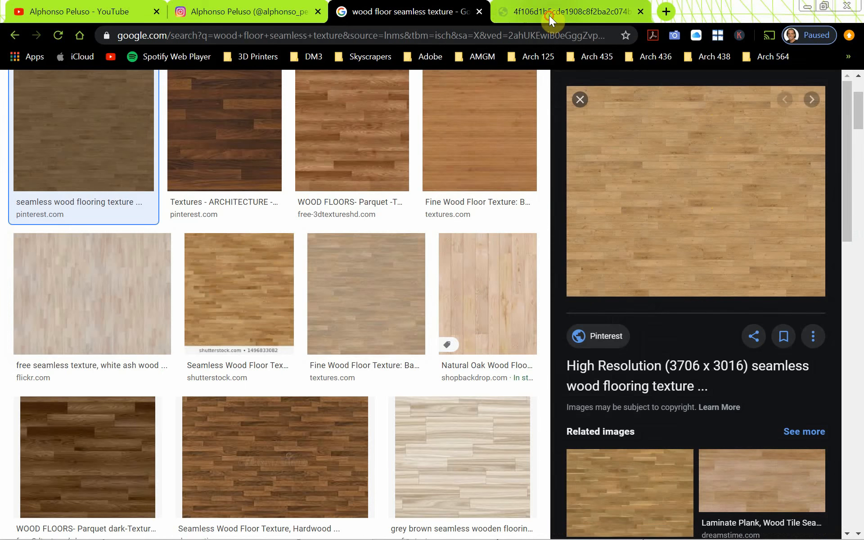
click(549, 14)
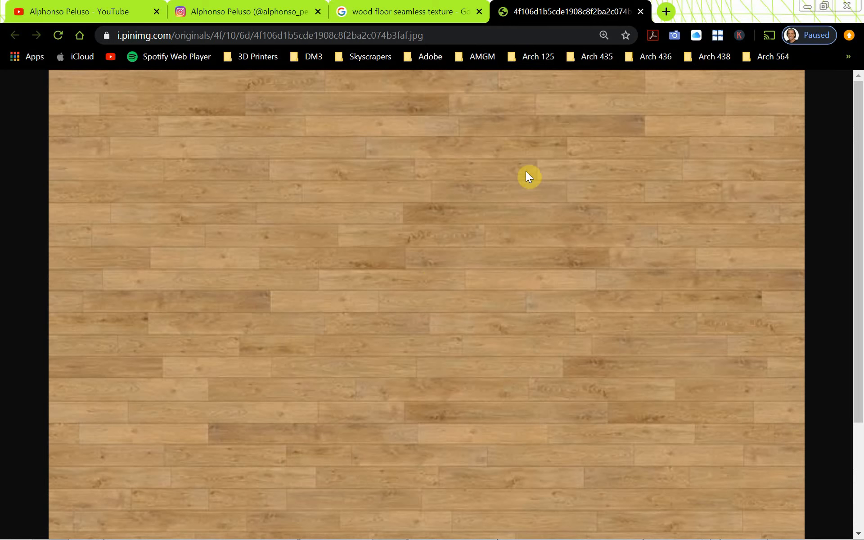
- Reset the browser zoom to 100% and start saving the wood floor image to the Vray-Materials folder
click(600, 34)
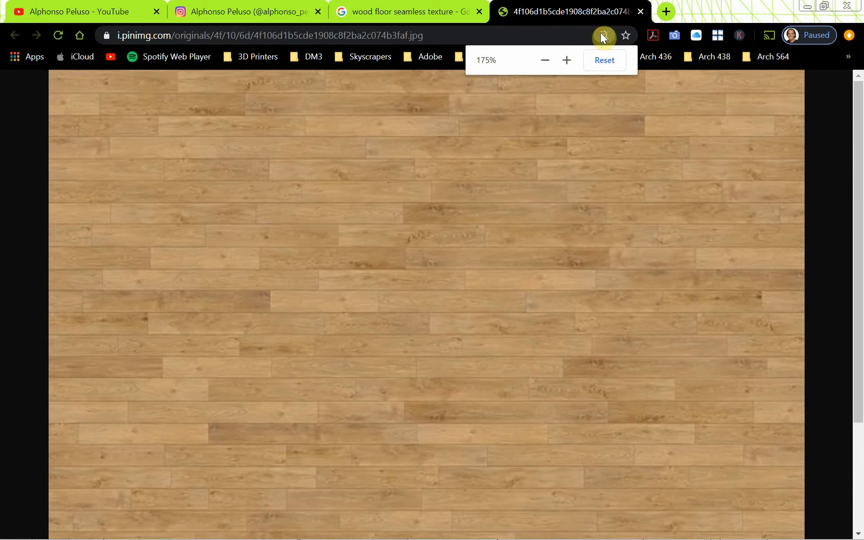
click(602, 59)
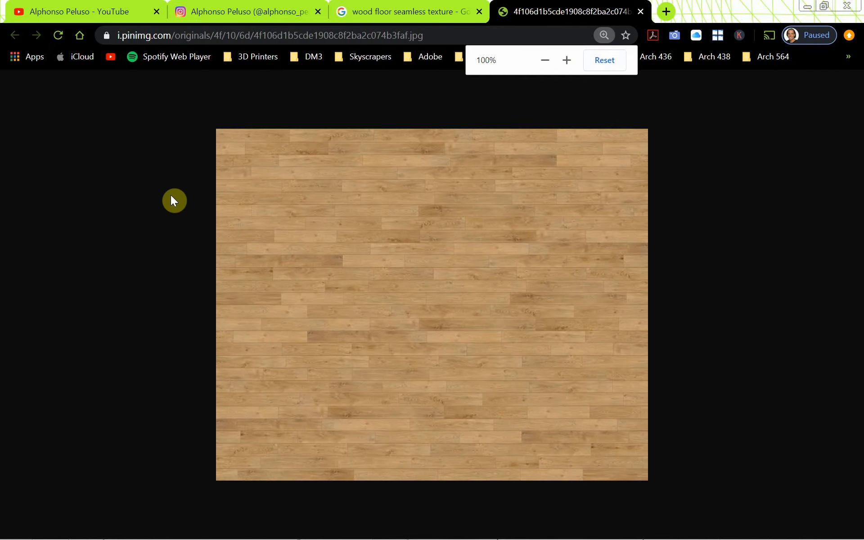
right_click(408, 292)
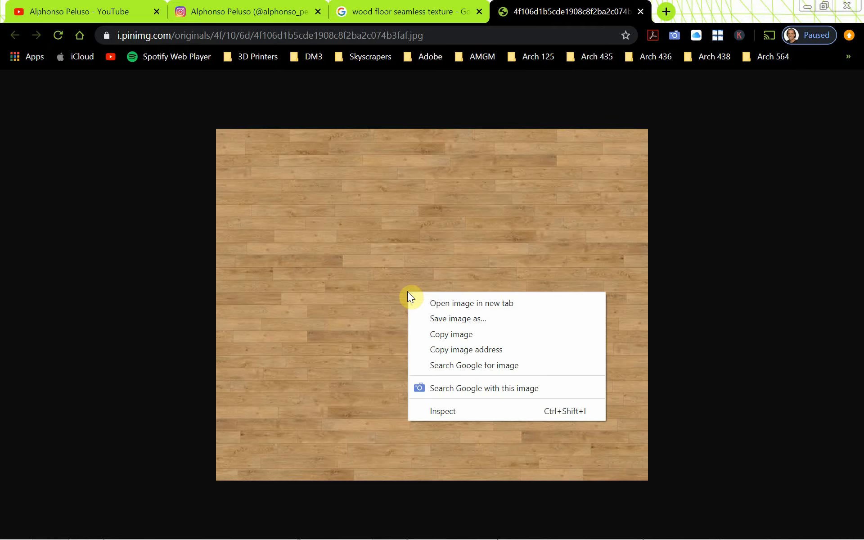
click(442, 323)
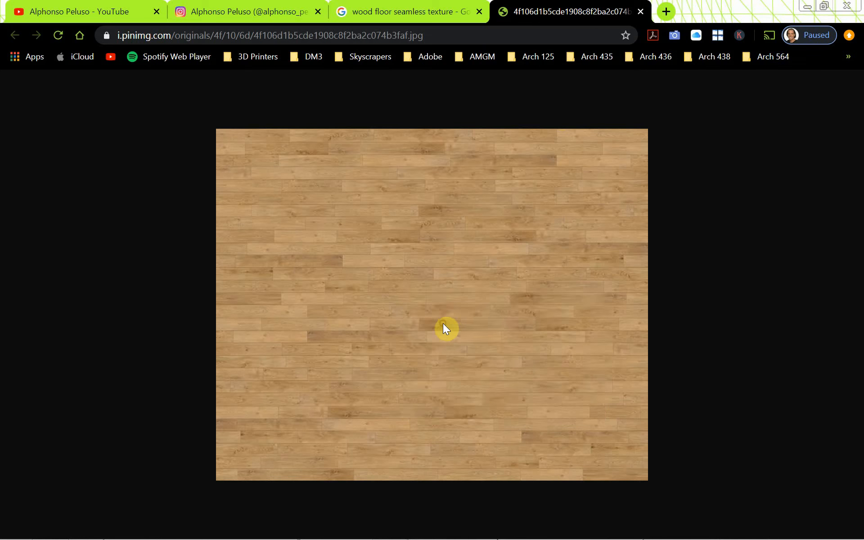
click(280, 83)
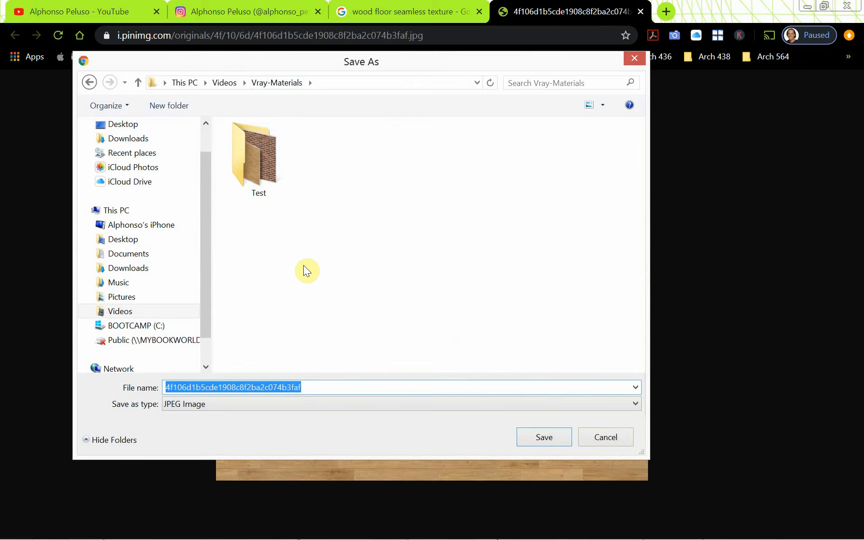
- Create a folder named Materials inside Vray-Materials and open it as the save location
right_click(303, 274)
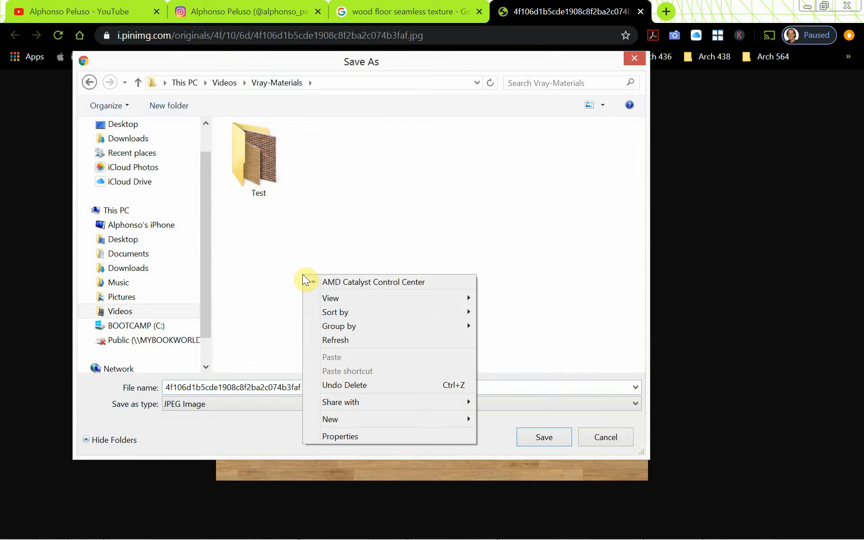
mouse_move(408, 422)
click(514, 280)
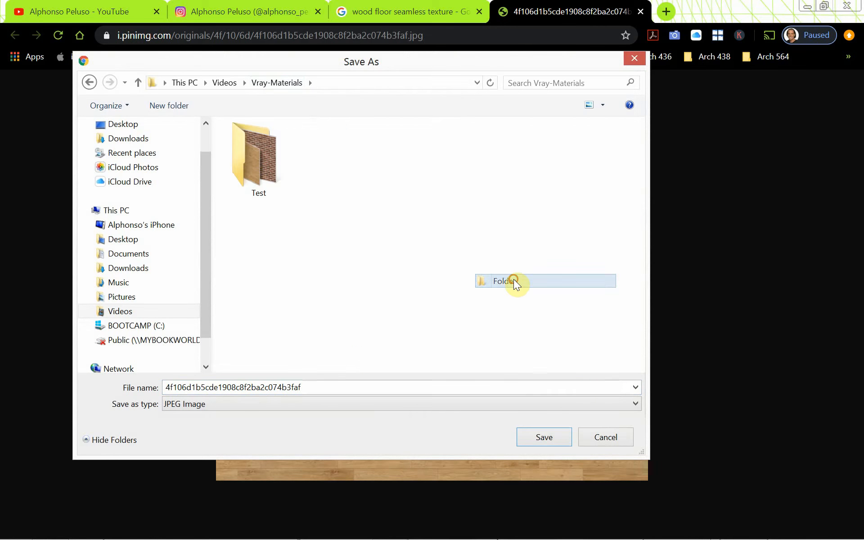
text(Materials)
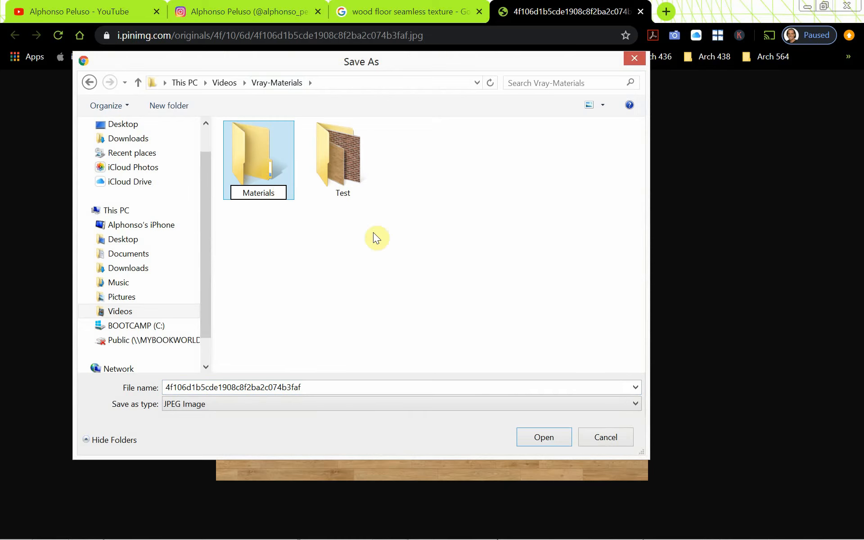
click(240, 166)
double_click(248, 160)
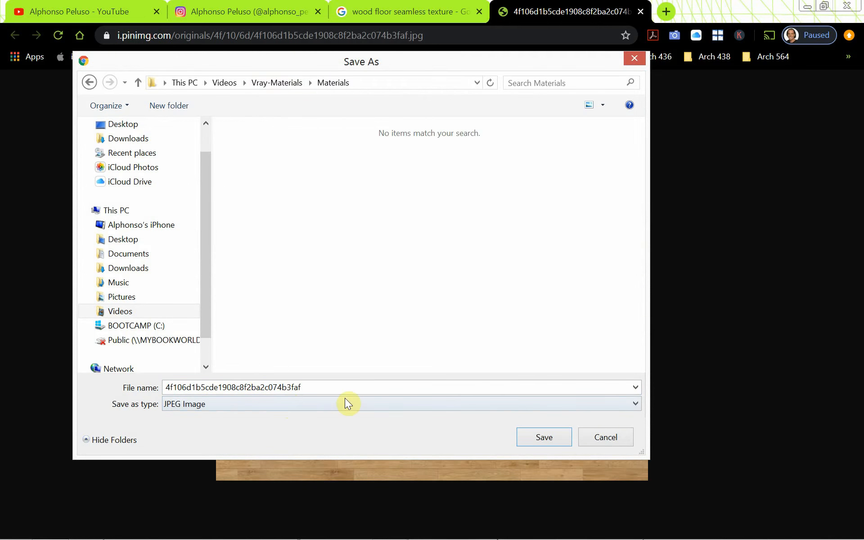
- Name the wood floor image Wood_Floor and save it as a JPEG in the Materials folder
double_click(250, 388)
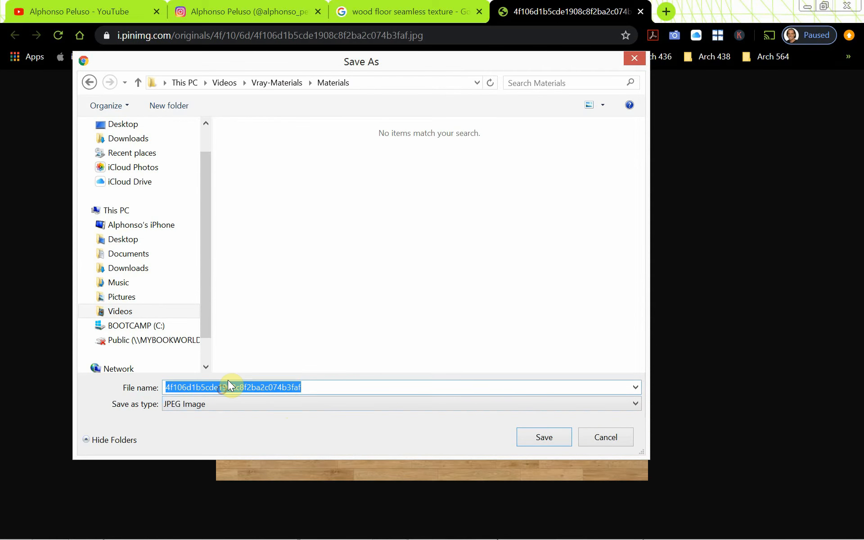
text(Wo)
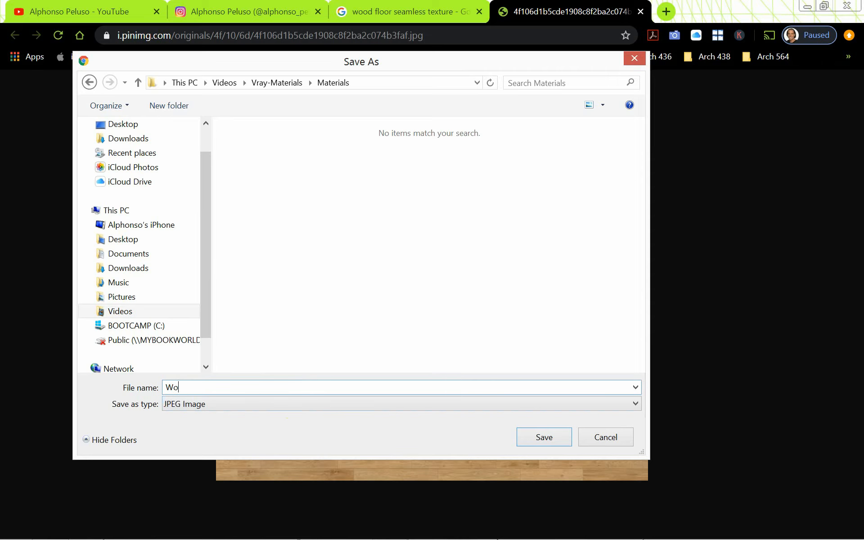
text(od_Floor)
click(542, 438)
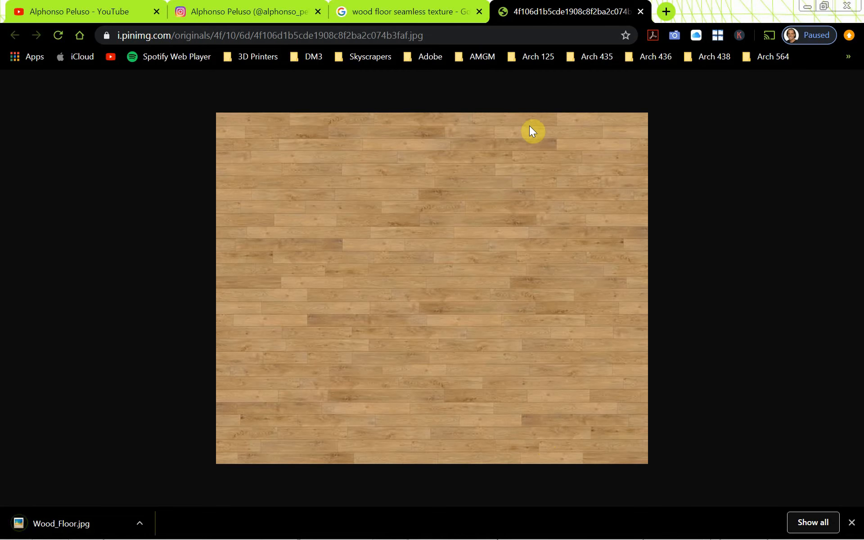
- Go back to the image search results, switch to Rhino and close the V-Ray Asset Editor
click(452, 18)
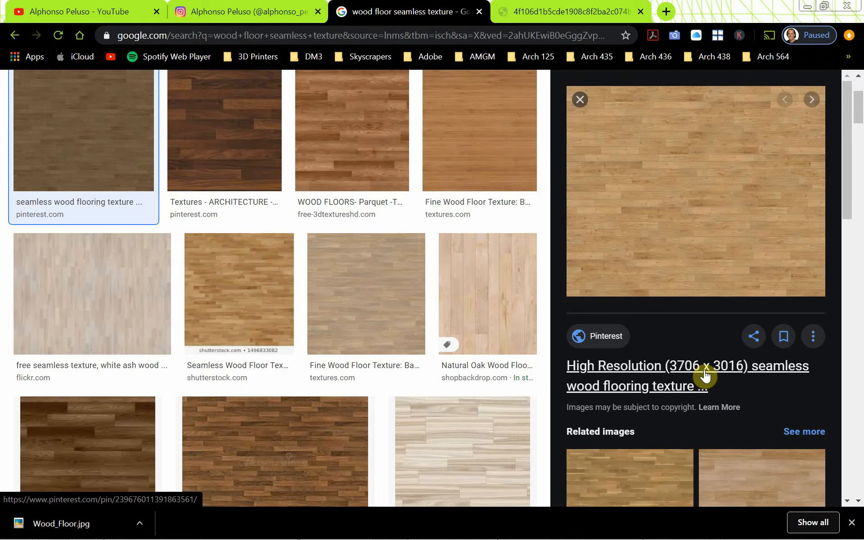
click(802, 8)
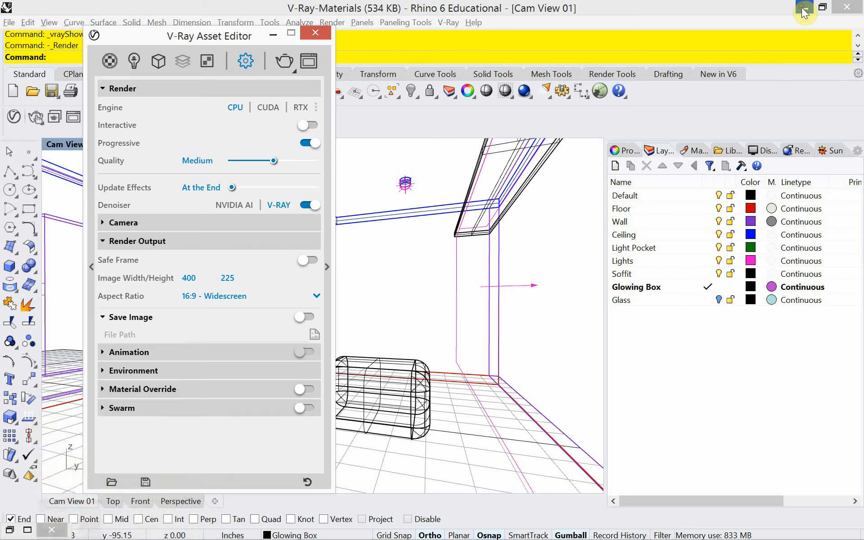
click(311, 31)
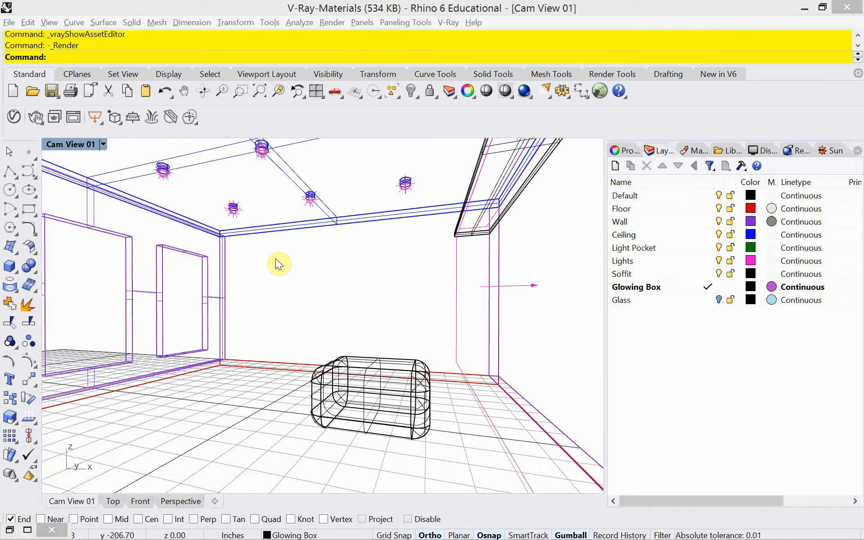
- Display Cam View 01 in Shaded mode first, and switch it to Rendered mode
click(104, 144)
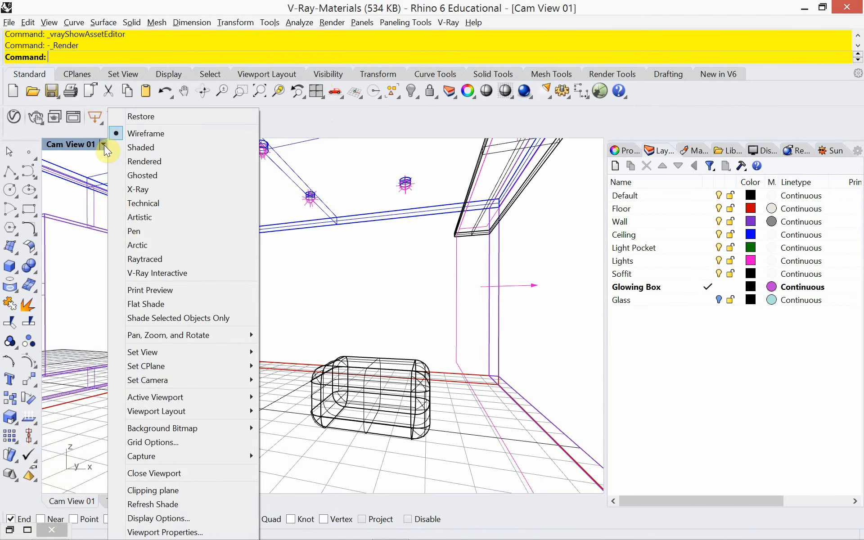
click(122, 150)
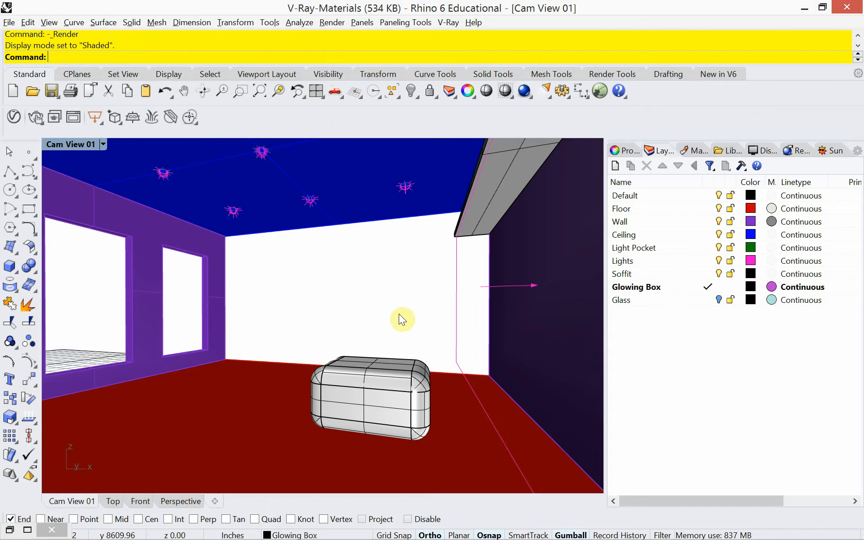
click(104, 143)
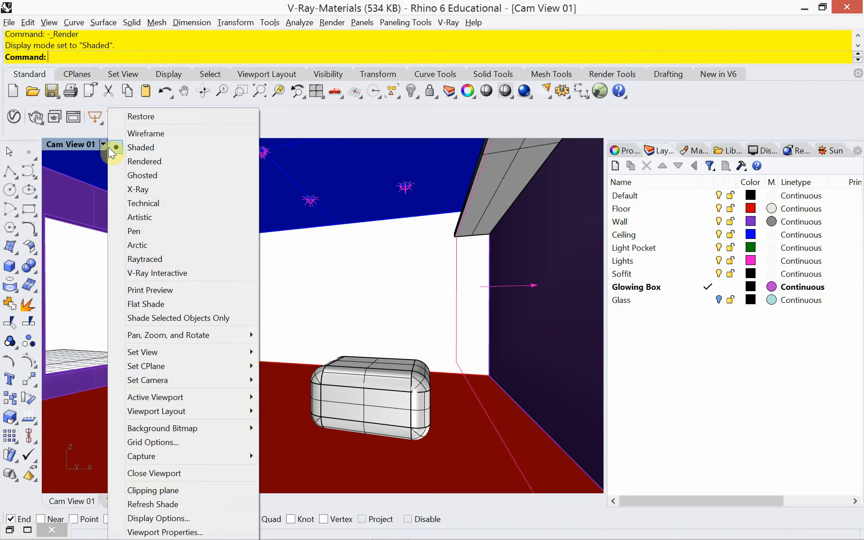
click(122, 160)
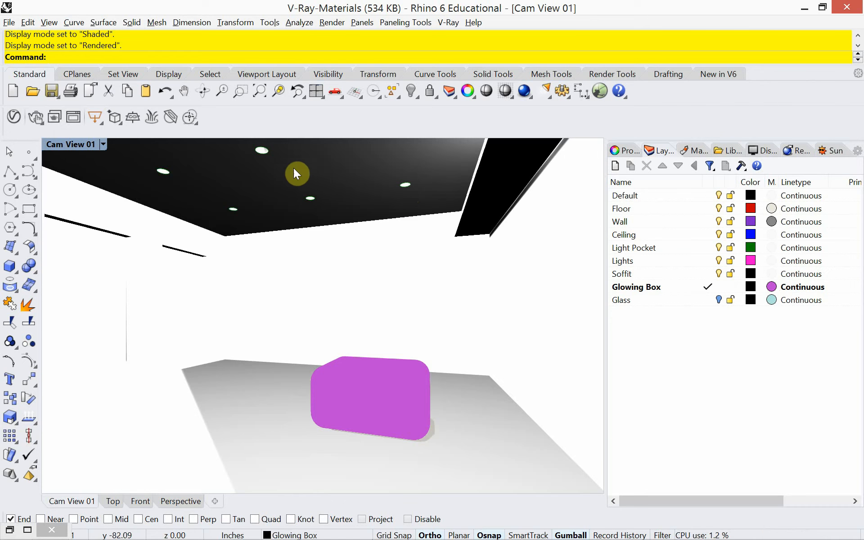
- Turn off the Lights layer
click(660, 263)
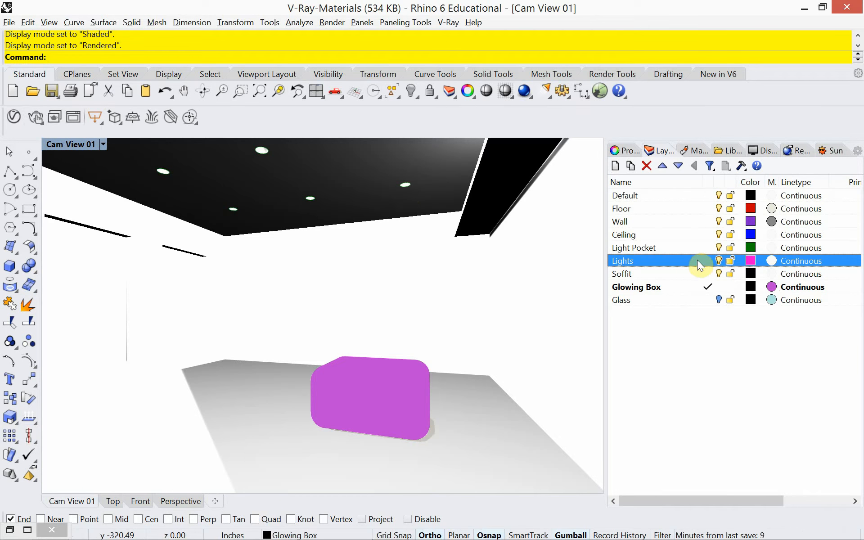
click(719, 260)
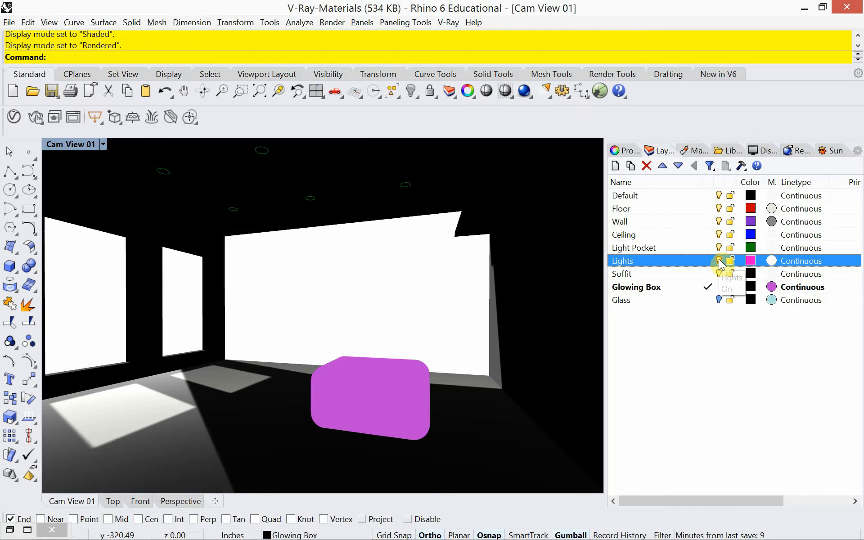
click(719, 261)
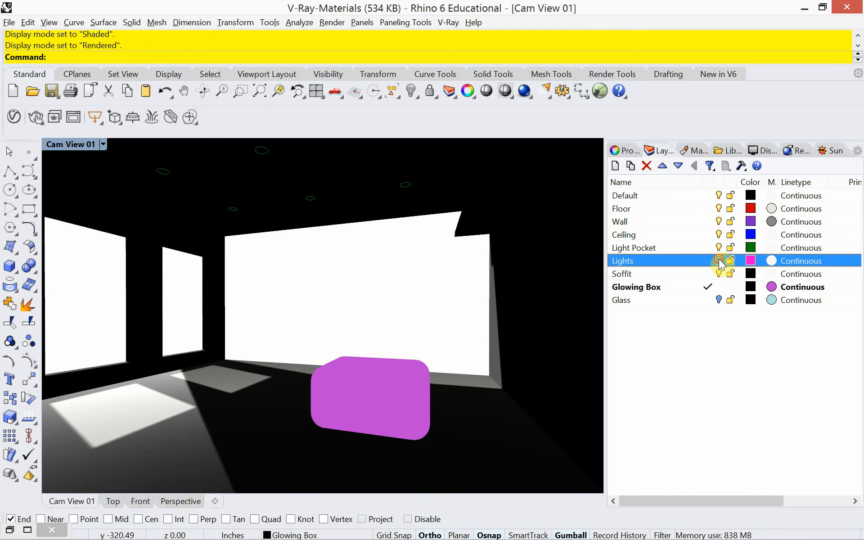
click(719, 261)
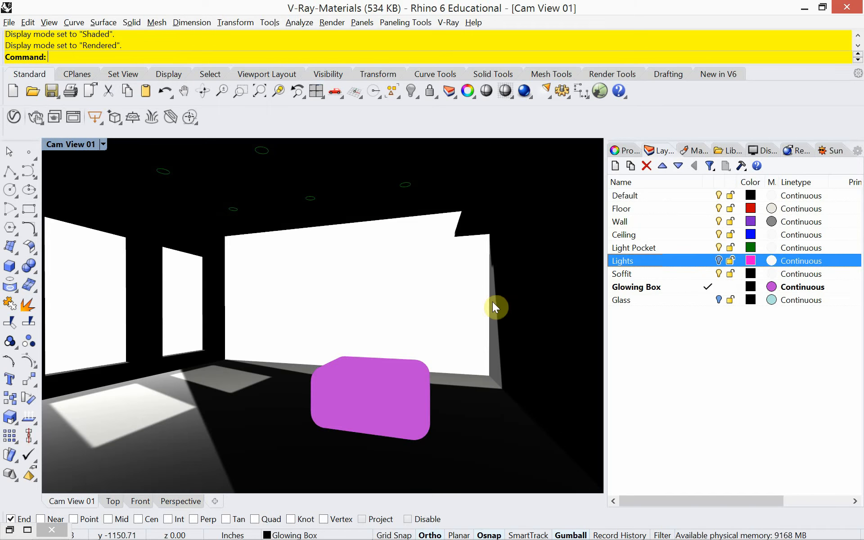
- Compare display modes by switching Cam View 01 to Shaded and back to Rendered
click(103, 145)
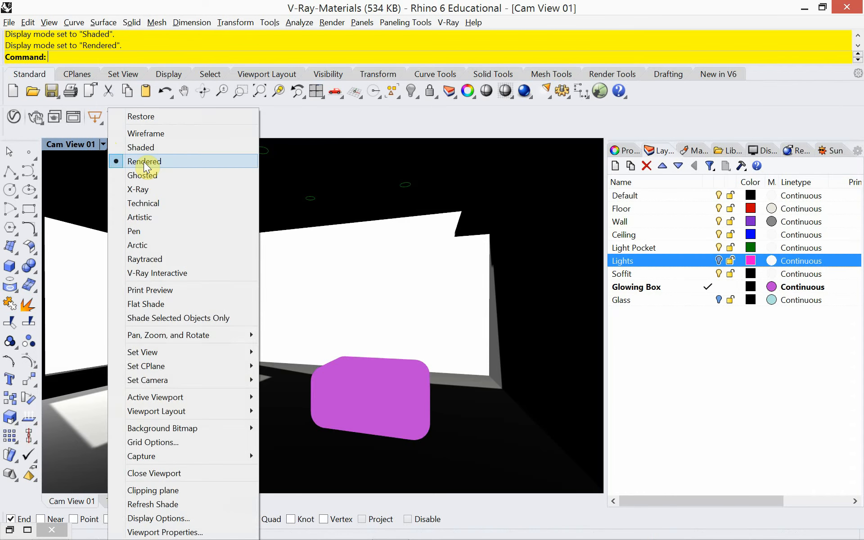
click(143, 147)
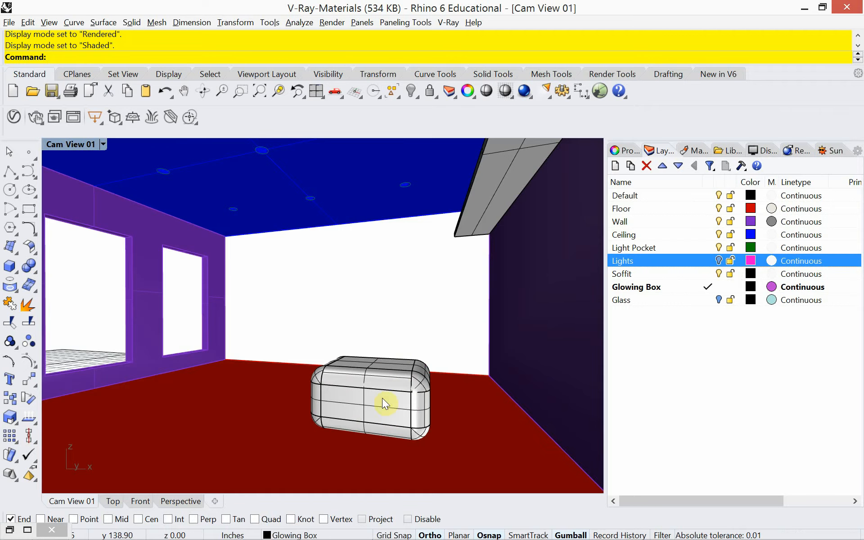
click(102, 148)
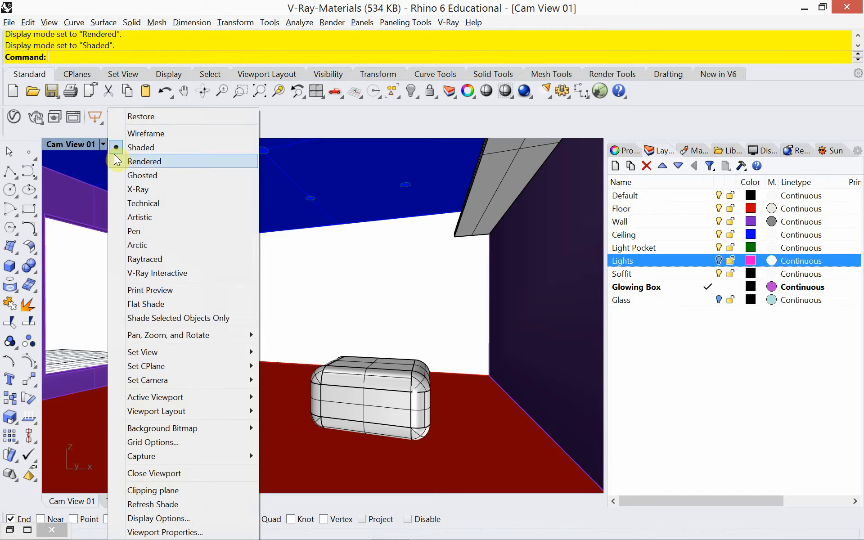
click(128, 162)
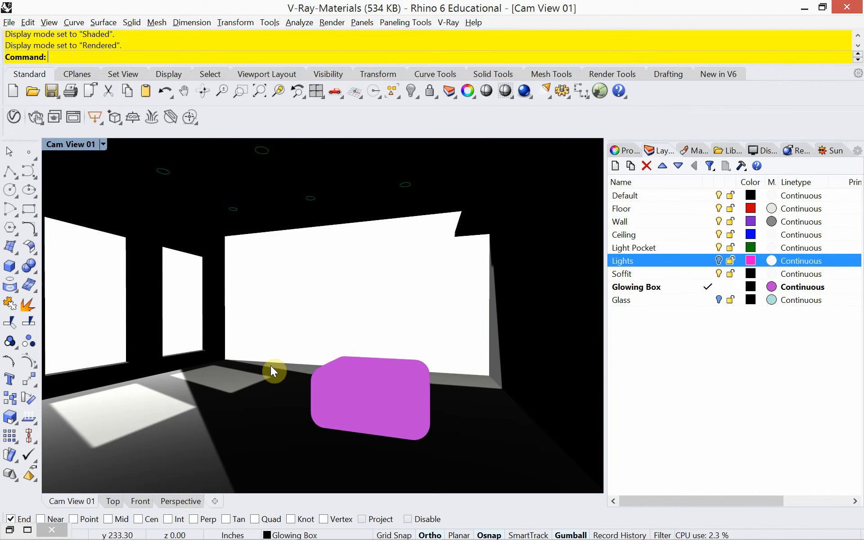
- Isolate the floor by selecting it, inverting the selection and hiding all other objects
click(265, 395)
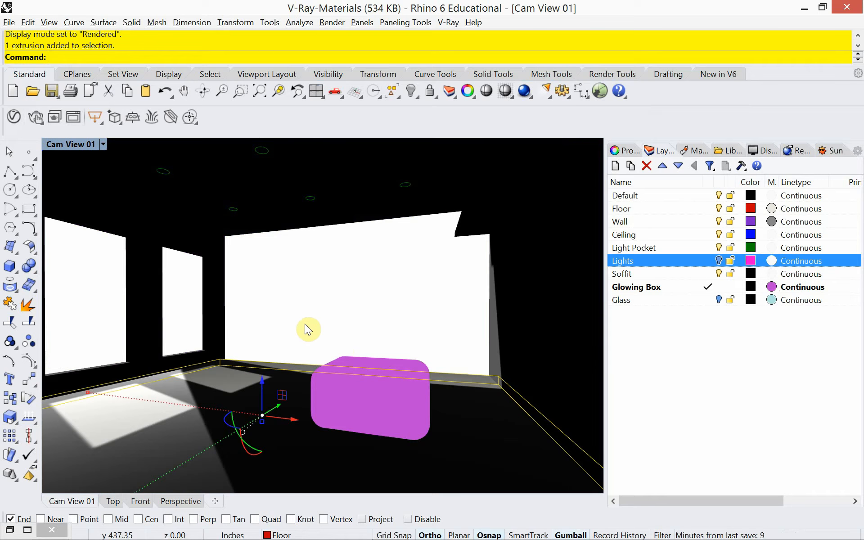
click(306, 320)
click(252, 392)
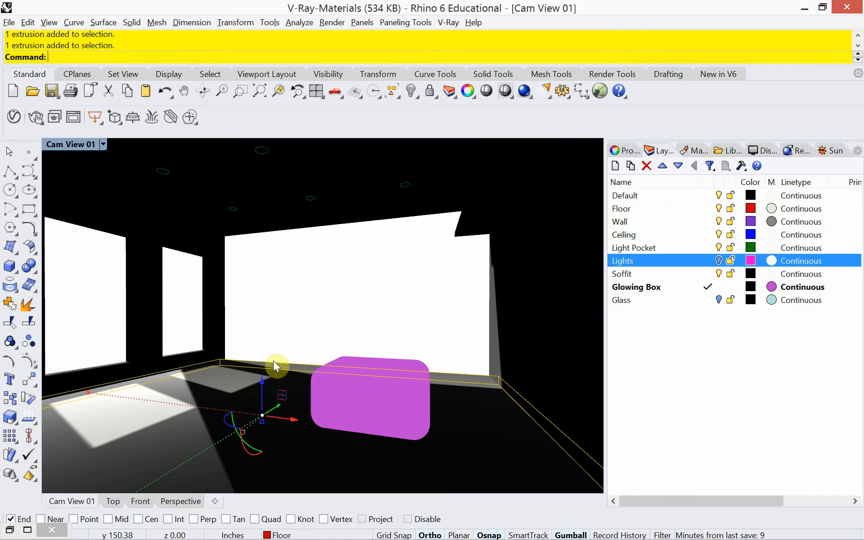
text(Invert)
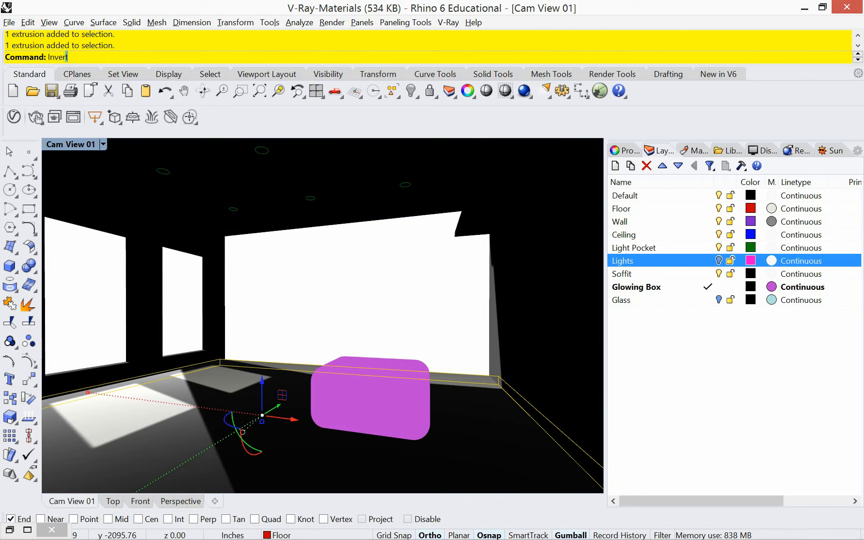
key(Return)
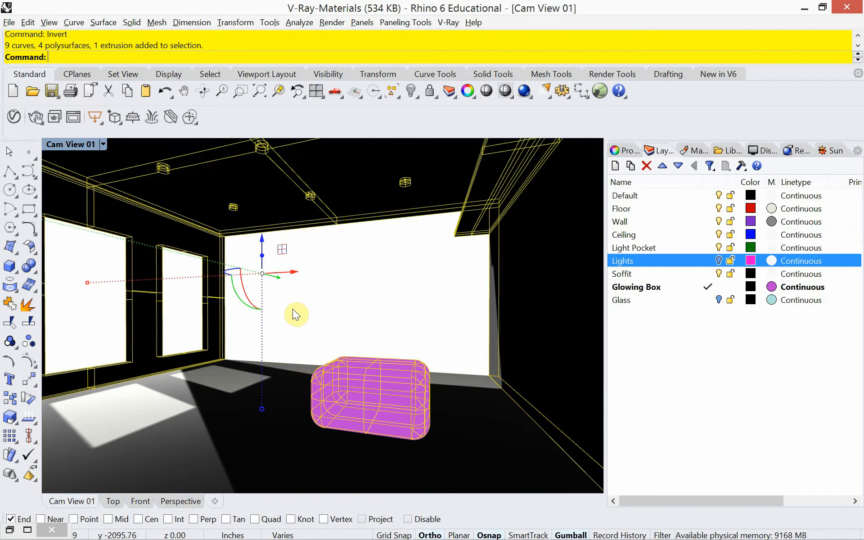
text(Hide)
key(Return)
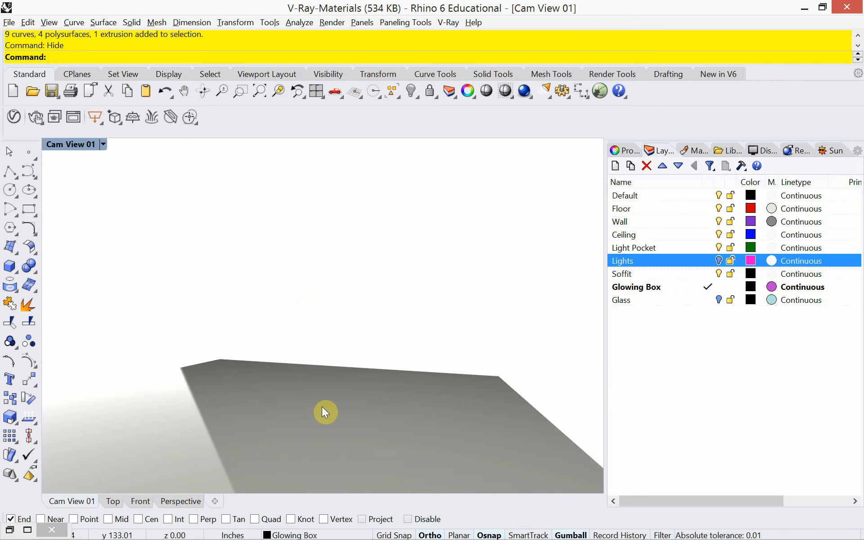
- View the floor in the Perspective viewport and restore the four-viewport layout
click(182, 502)
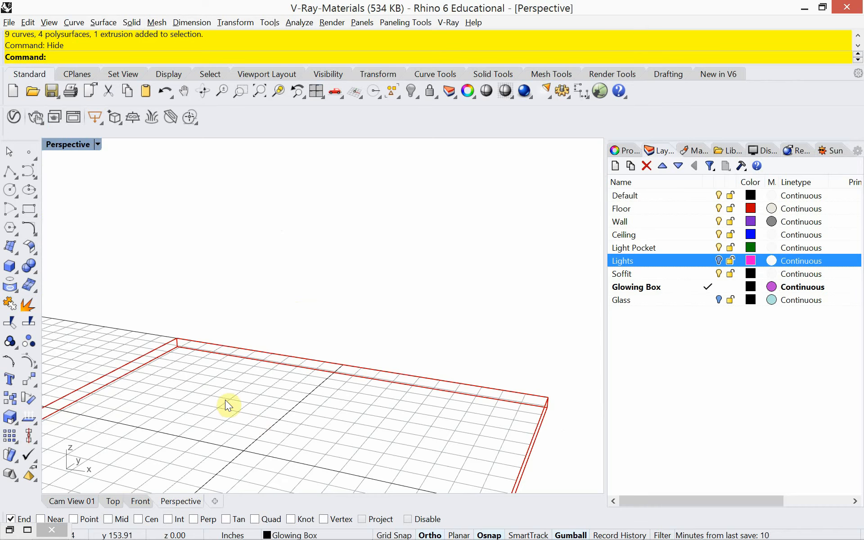
click(66, 503)
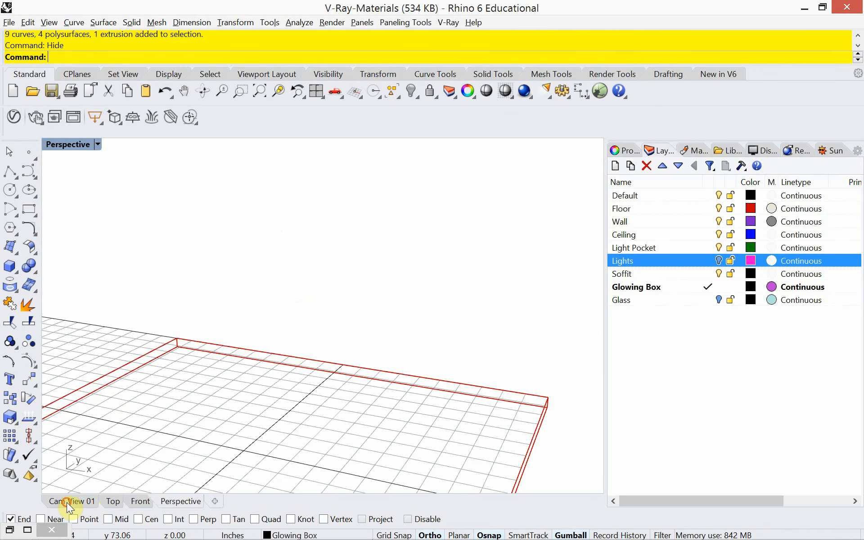
click(69, 142)
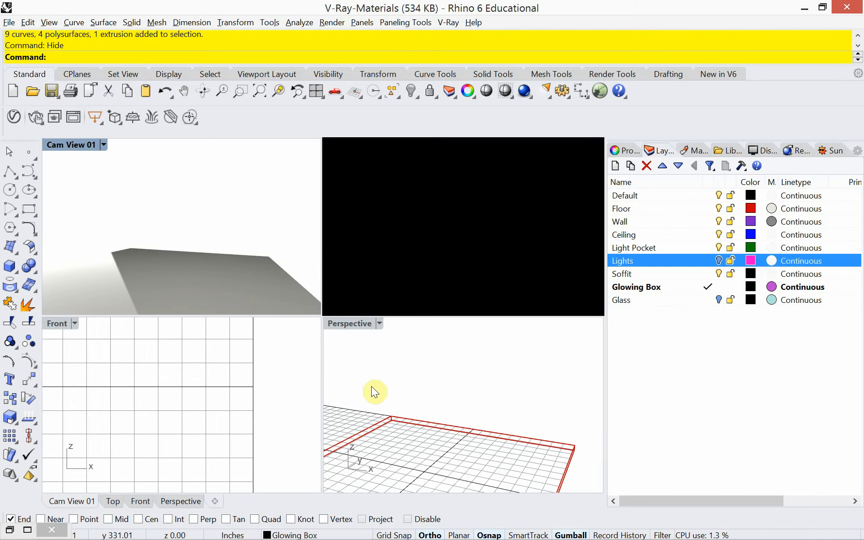
- Show the floor in the maximized Perspective viewport and set its display mode to Rendered
double_click(71, 146)
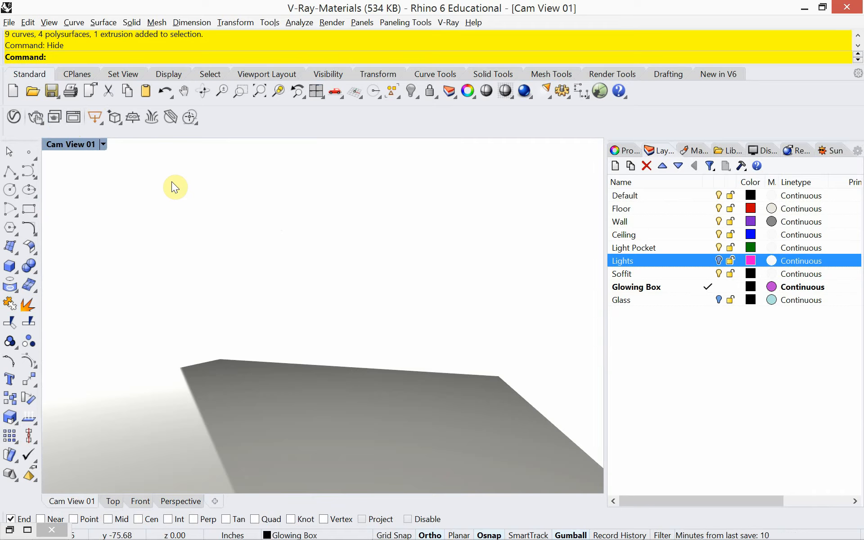
click(113, 502)
click(84, 506)
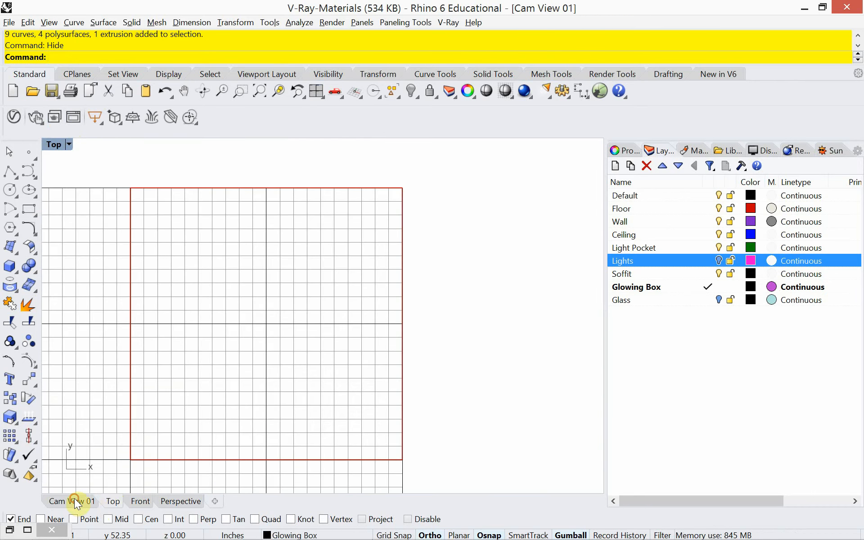
click(166, 505)
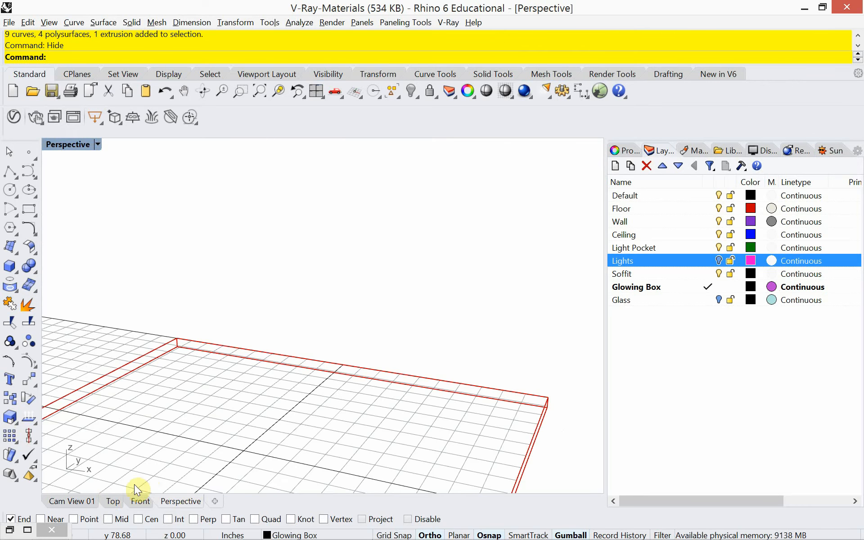
right_drag(276, 367, 380, 249)
scroll(340, 279, down, 5)
right_drag(339, 280, 318, 308)
click(100, 144)
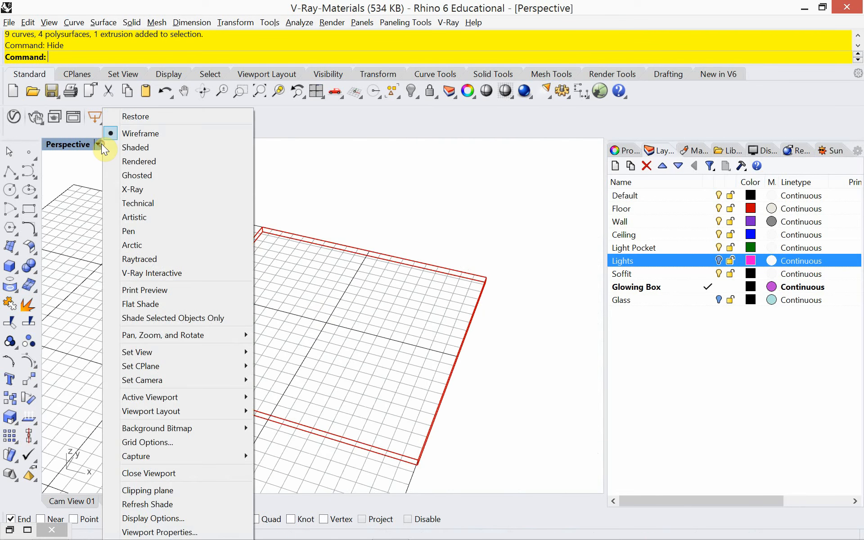
click(135, 161)
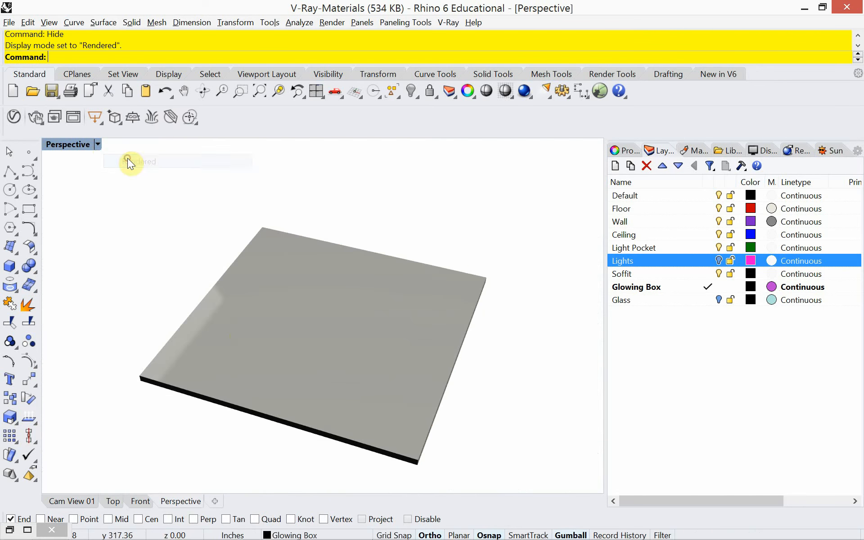
right_drag(259, 338, 408, 342)
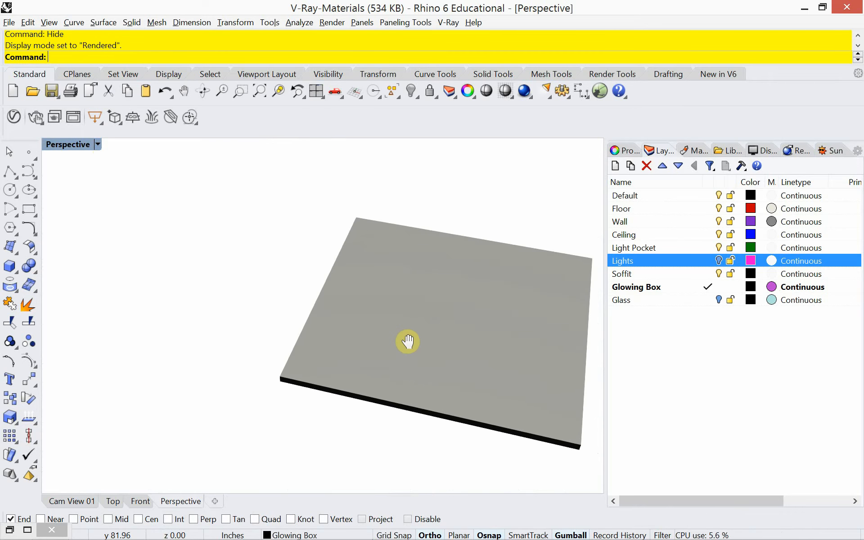
- Create a new Generic material in the V-Ray Asset Editor and name it Wood Floor
click(13, 117)
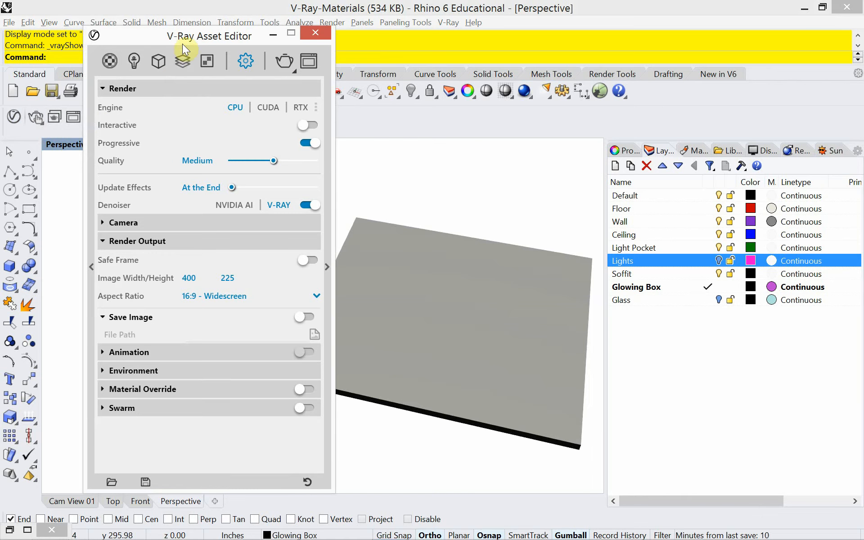
drag(185, 34, 131, 49)
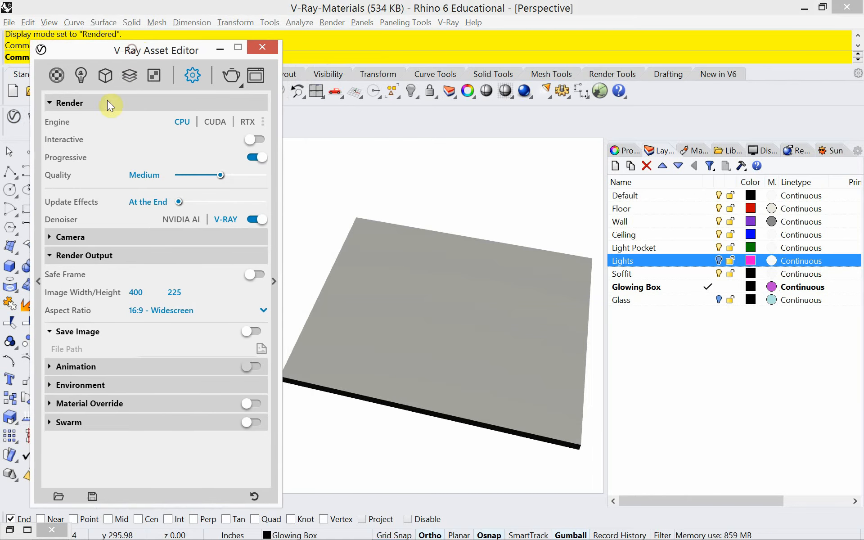
click(60, 74)
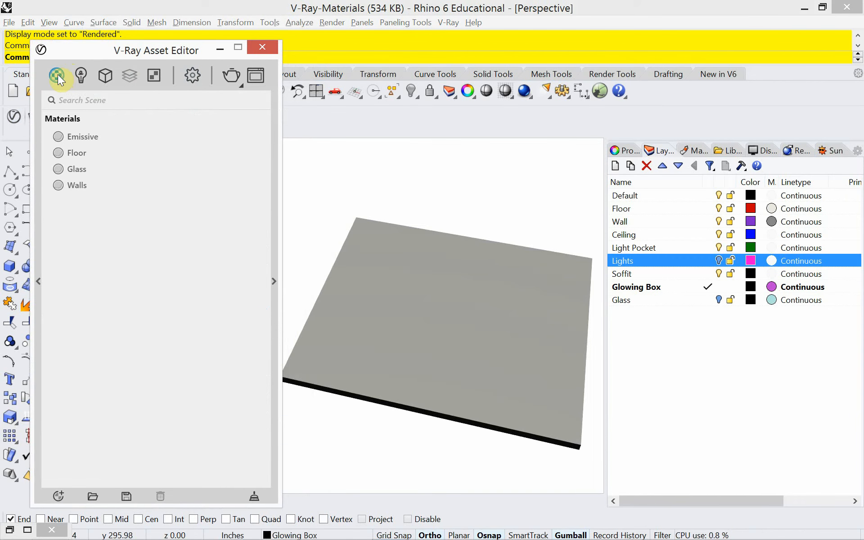
click(55, 75)
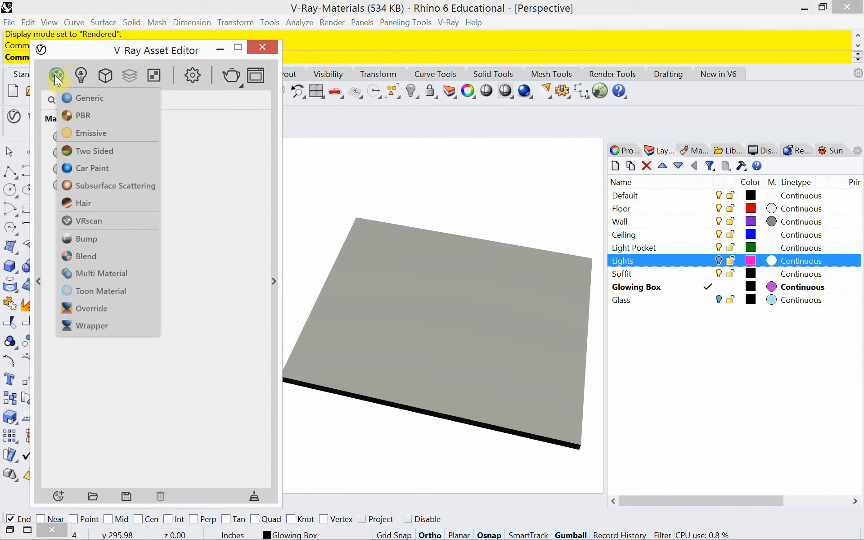
click(88, 99)
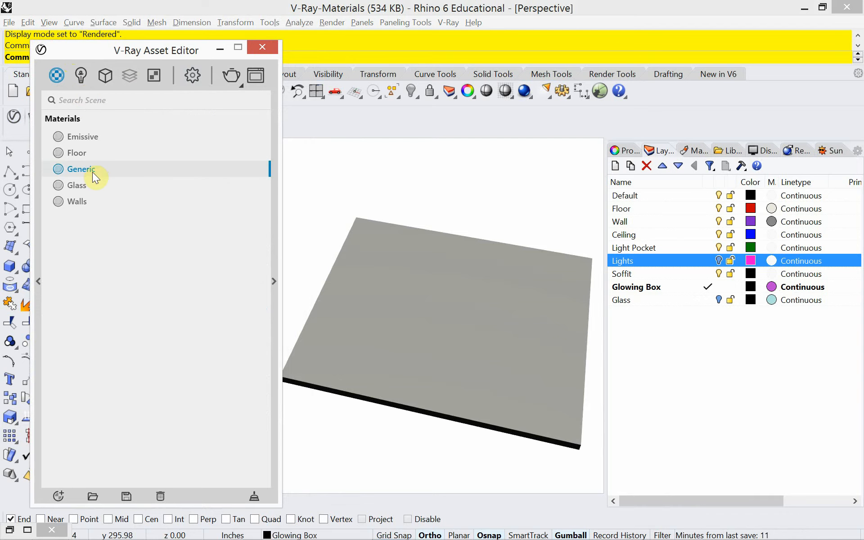
click(53, 168)
text(Wood )
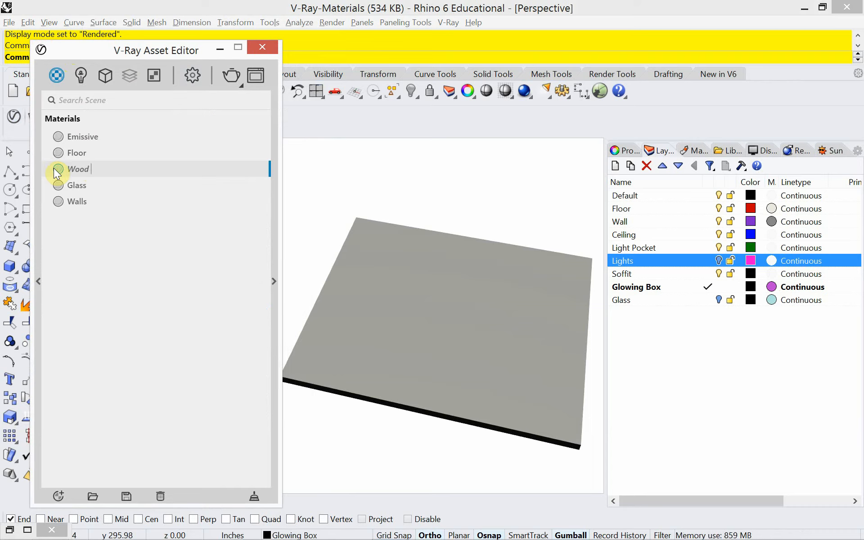
text(Floor)
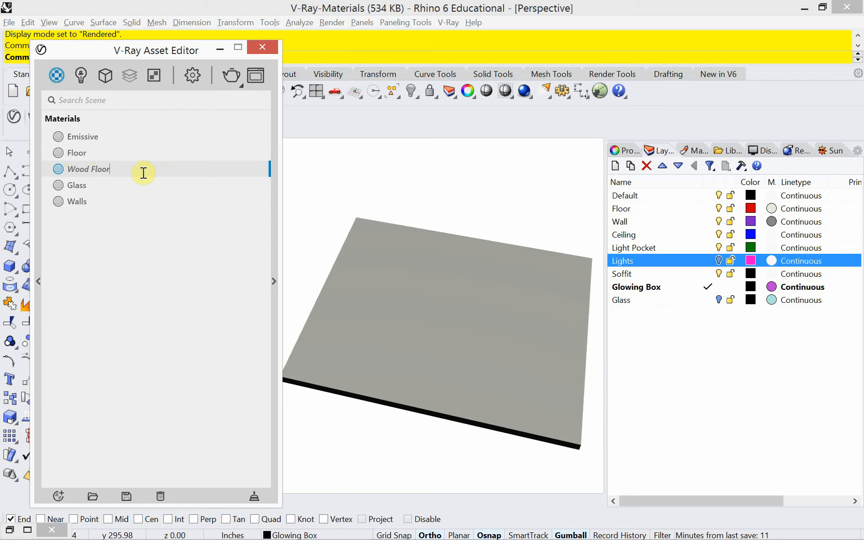
key(Return)
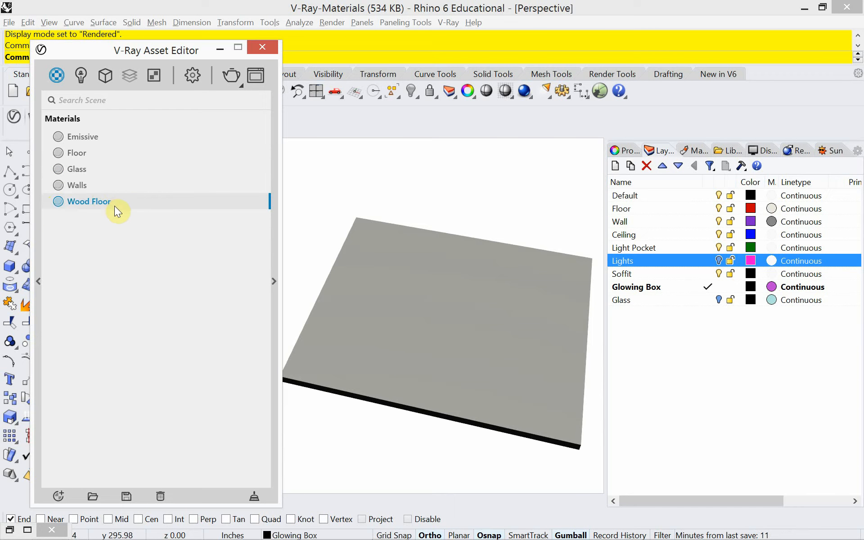
- Apply the Wood Floor material to the Floor layer and expand the material's settings beside the floor view
right_click(115, 206)
mouse_move(155, 253)
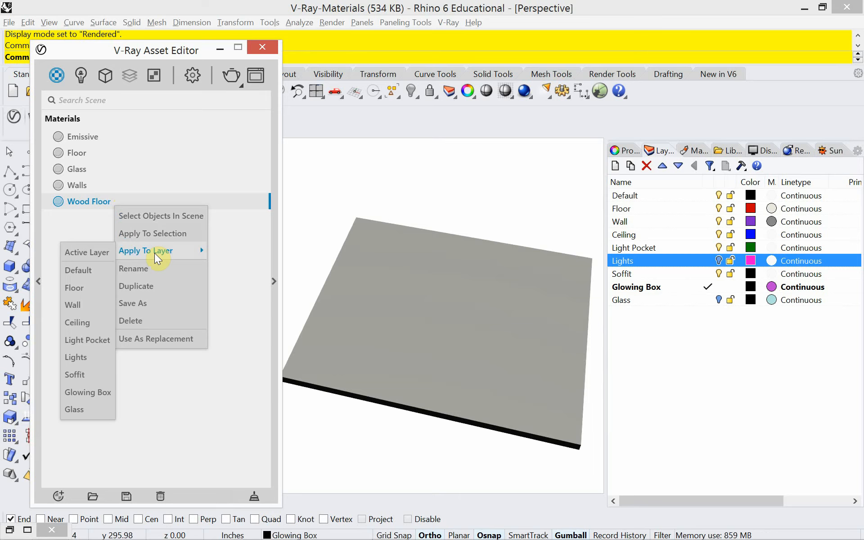
click(80, 290)
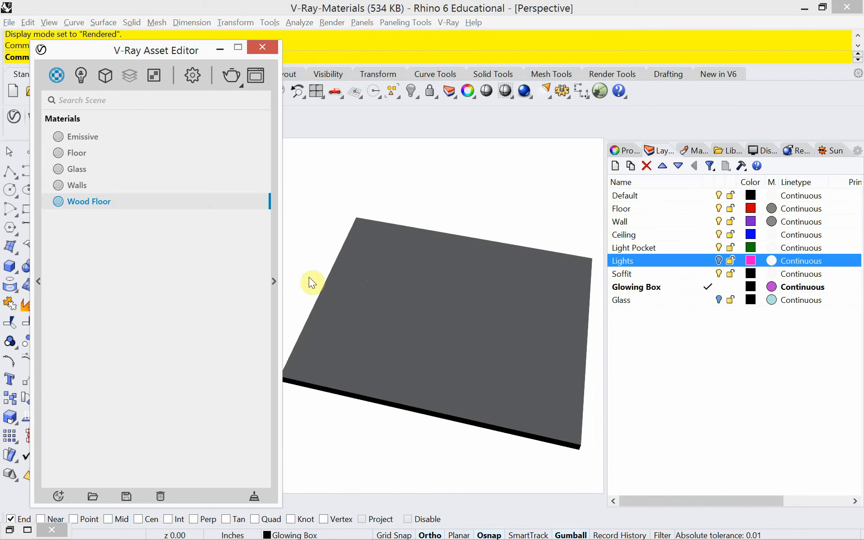
click(274, 282)
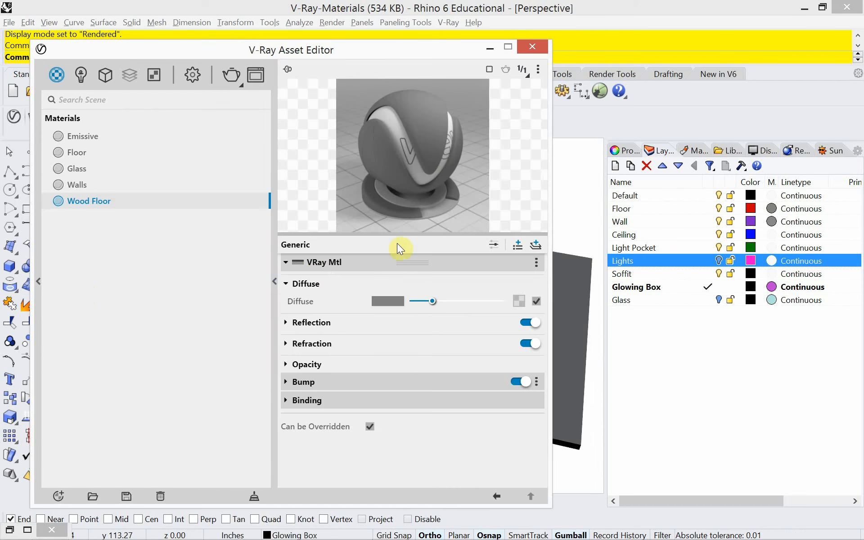
drag(401, 55, 138, 56)
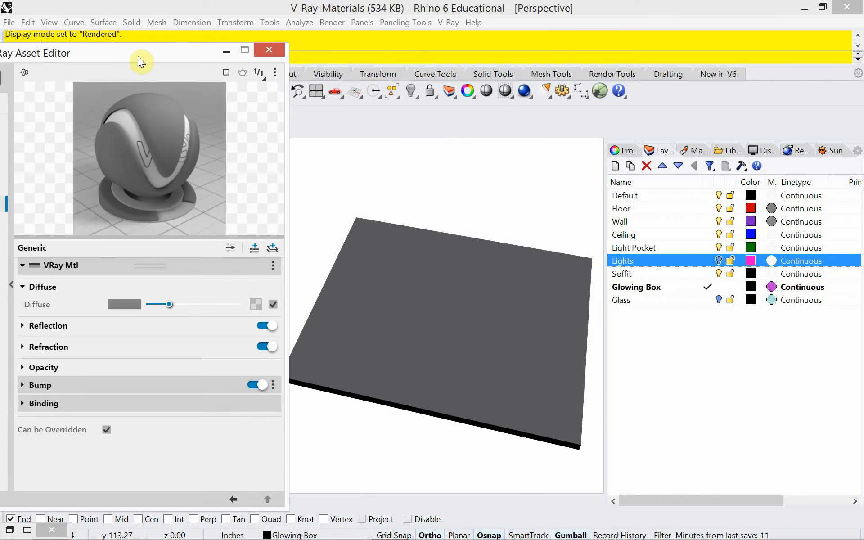
- Try red, dark red, yellow and orange diffuse colors on the Wood Floor material, ending on orange
click(128, 305)
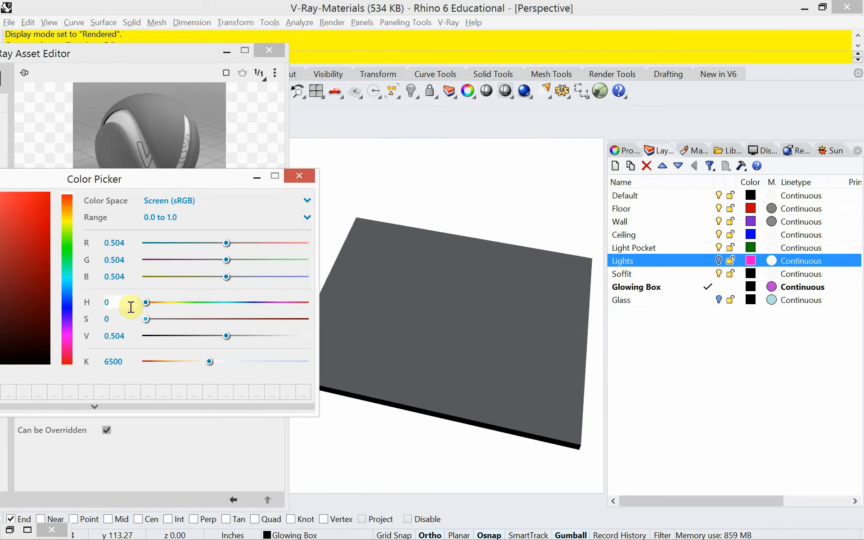
click(37, 206)
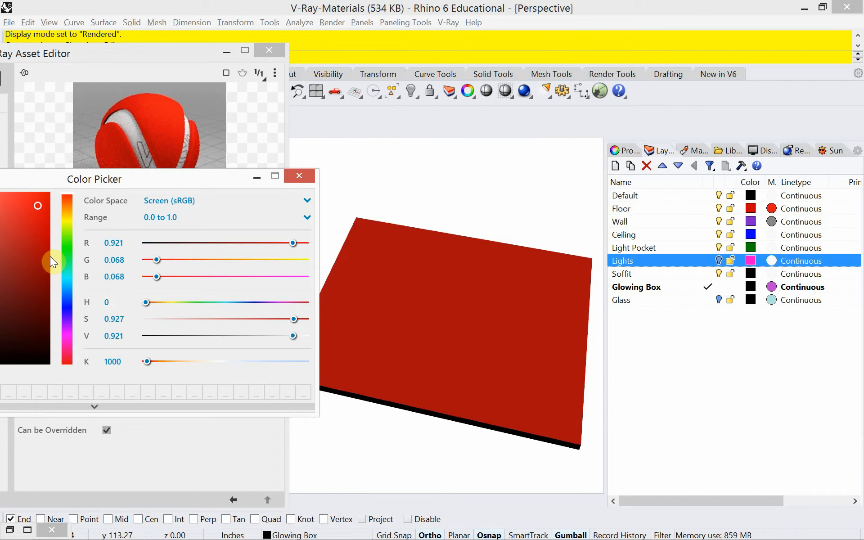
click(39, 271)
click(30, 299)
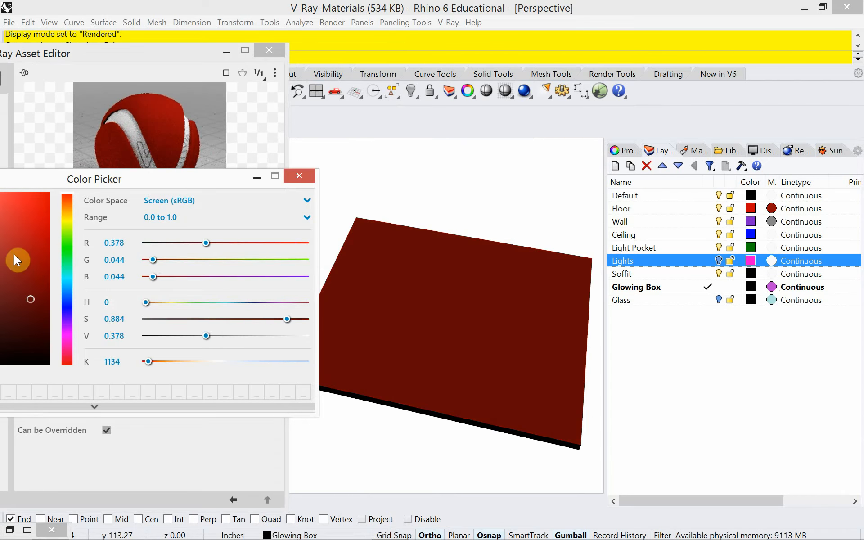
click(16, 231)
click(28, 199)
click(70, 218)
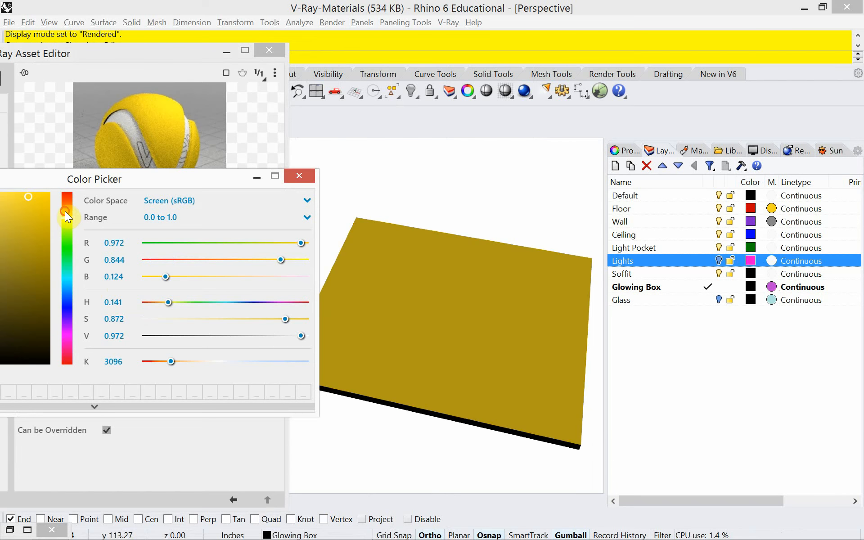
click(65, 211)
click(66, 206)
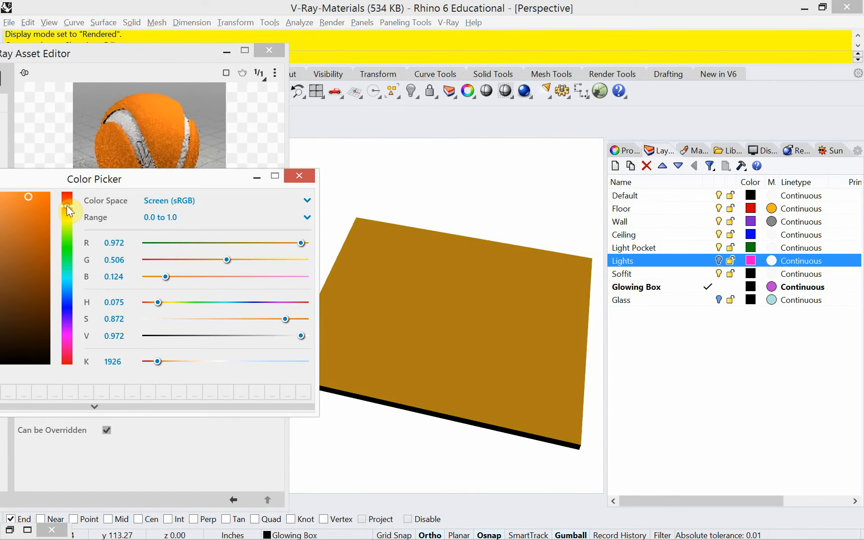
click(68, 217)
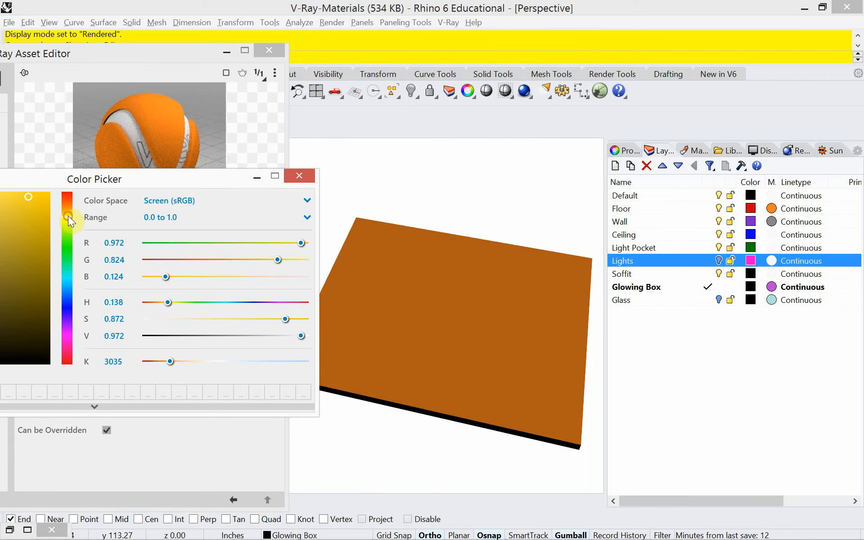
click(64, 207)
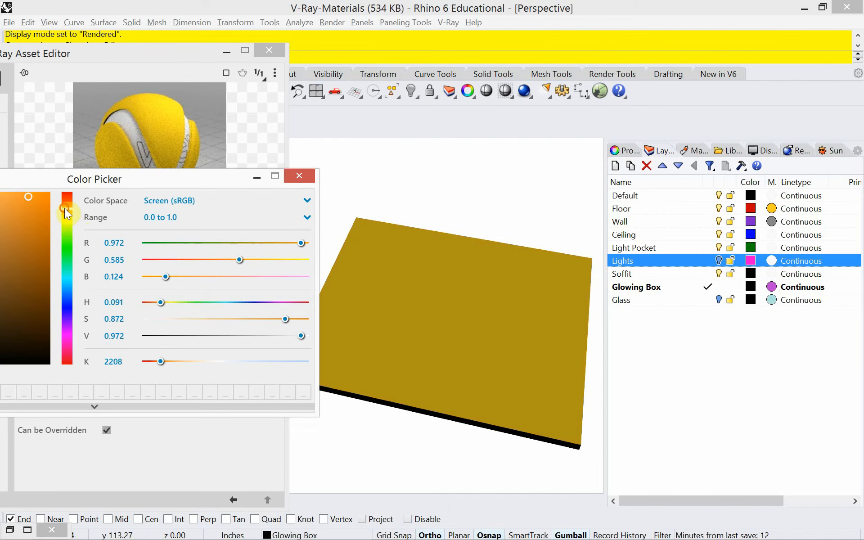
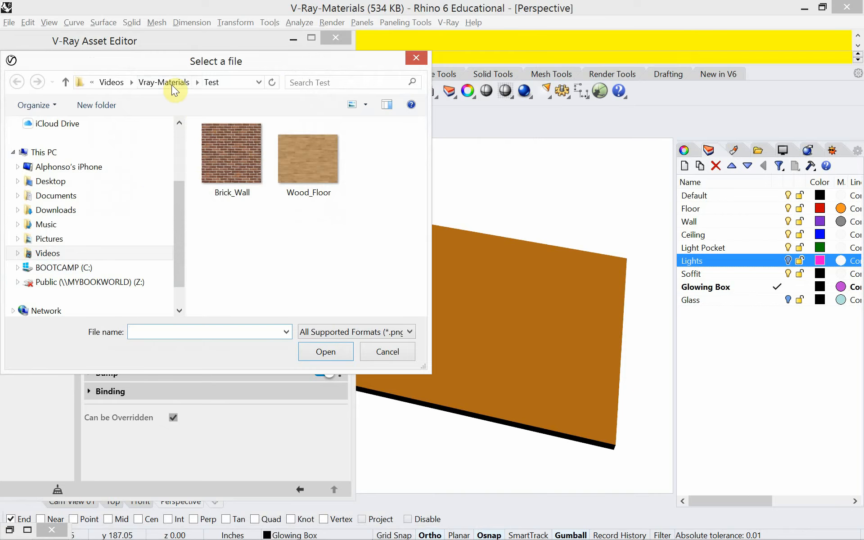
- Load the Wood_Floor image from the Vray-Materials project's Materials folder as the diffuse bitmap
click(171, 83)
double_click(238, 159)
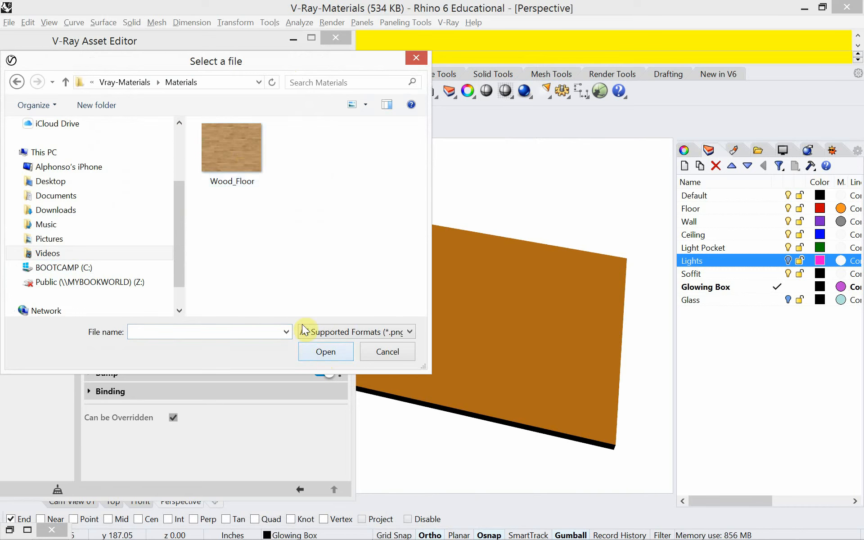
click(243, 146)
click(312, 350)
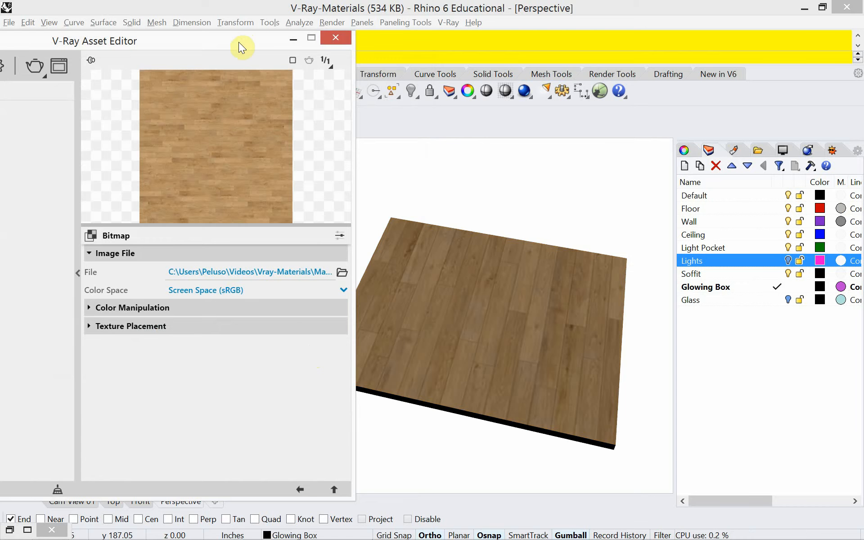
- Examine the wood texture on the floor from several angles and close the V-Ray Asset Editor
drag(239, 42, 163, 90)
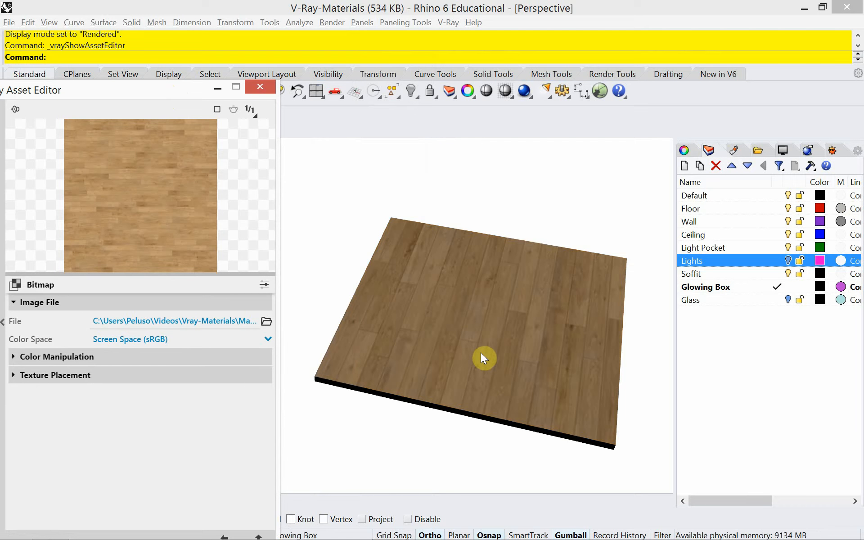
right_drag(496, 352, 352, 360)
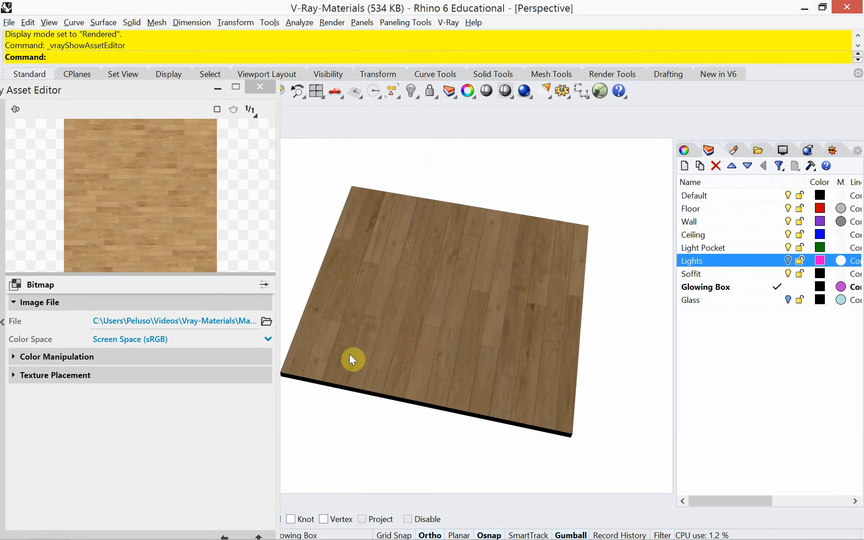
shift+right_drag(459, 285, 480, 290)
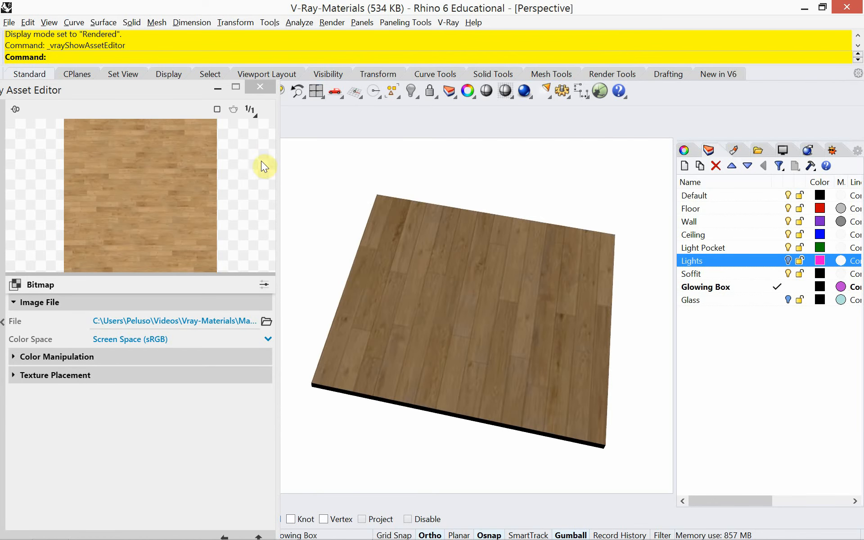
click(261, 90)
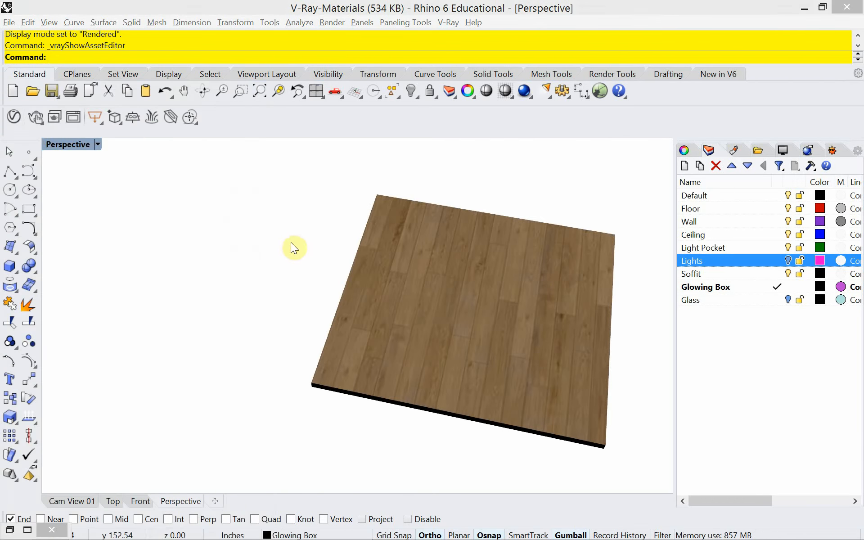
right_drag(373, 287, 283, 301)
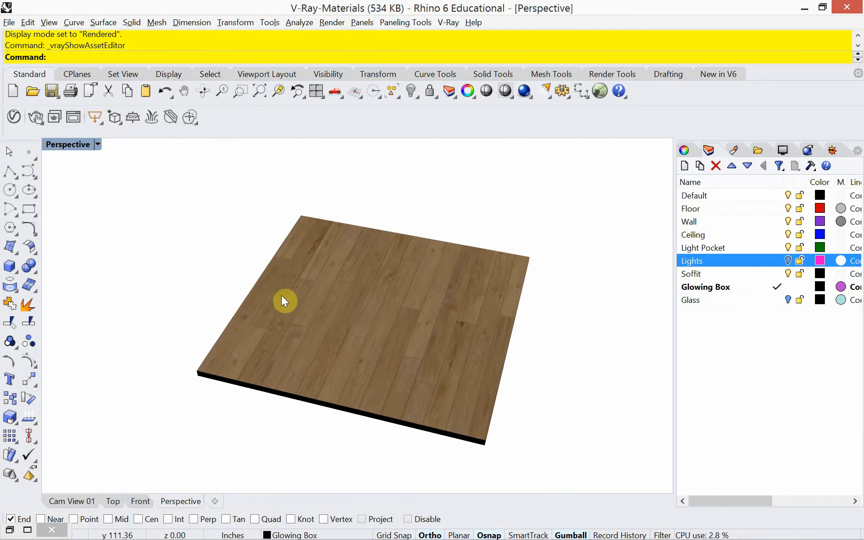
- Switch to the web browser and view the full-size wood floor texture image
key(alt+Tab)
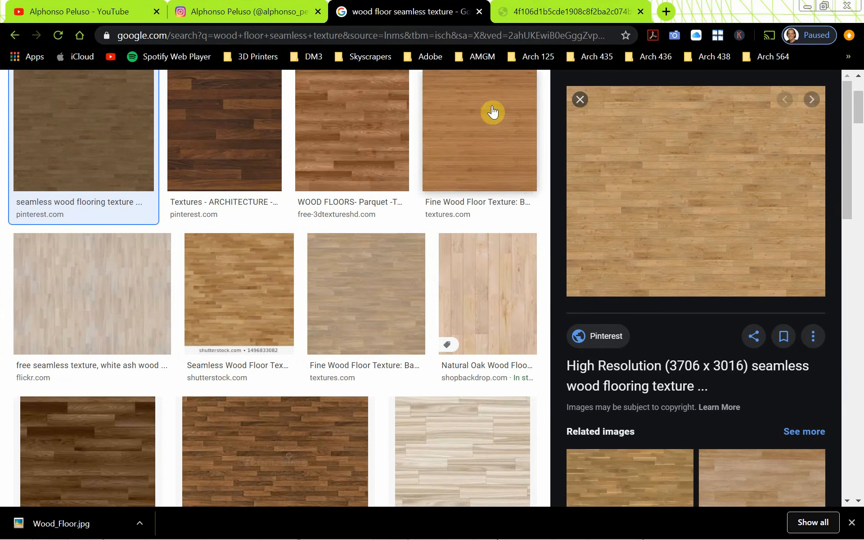
click(548, 17)
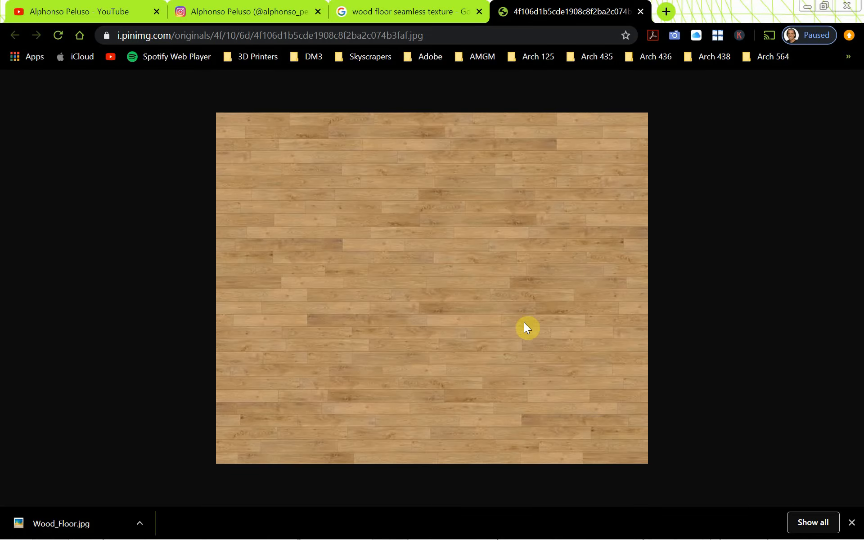
- Switch back to Rhino, select the wood floor, widen the side panel, and show the floor's texture mapping properties
key(alt+Tab)
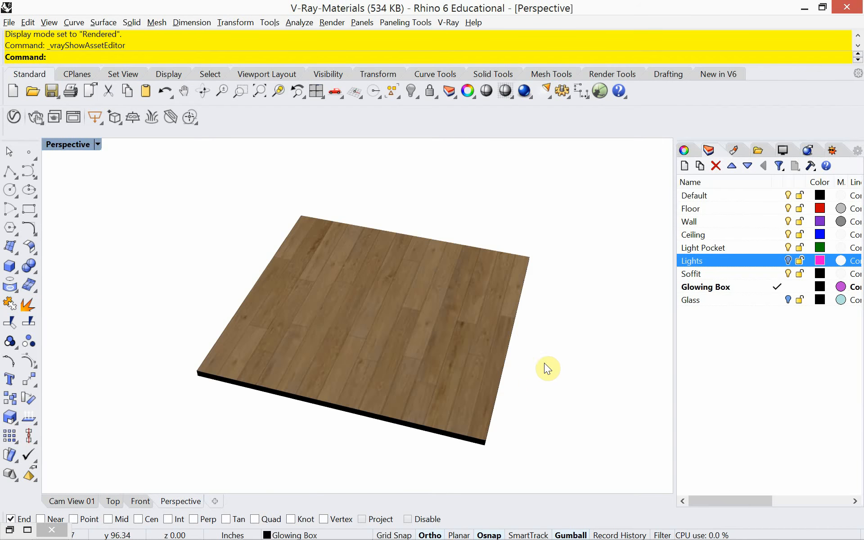
mouse_move(477, 360)
right_down()
mouse_move(470, 343)
mouse_move(484, 350)
right_up()
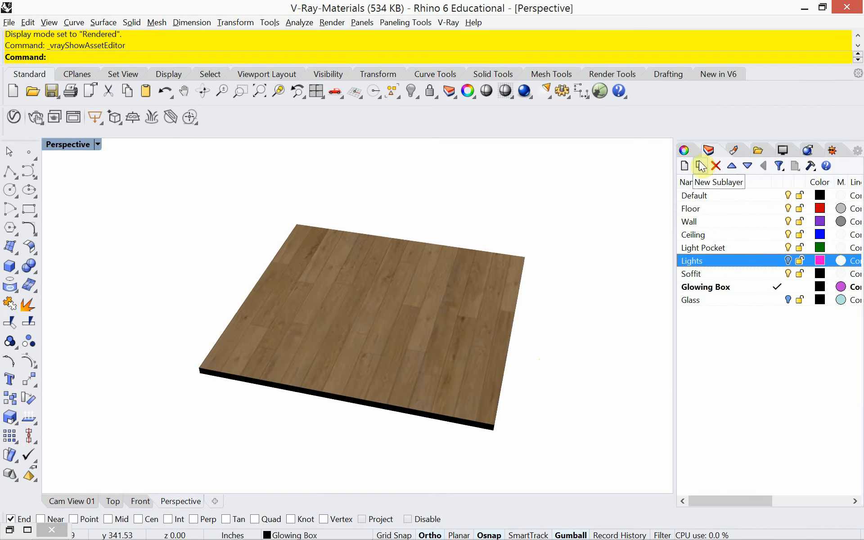
click(420, 327)
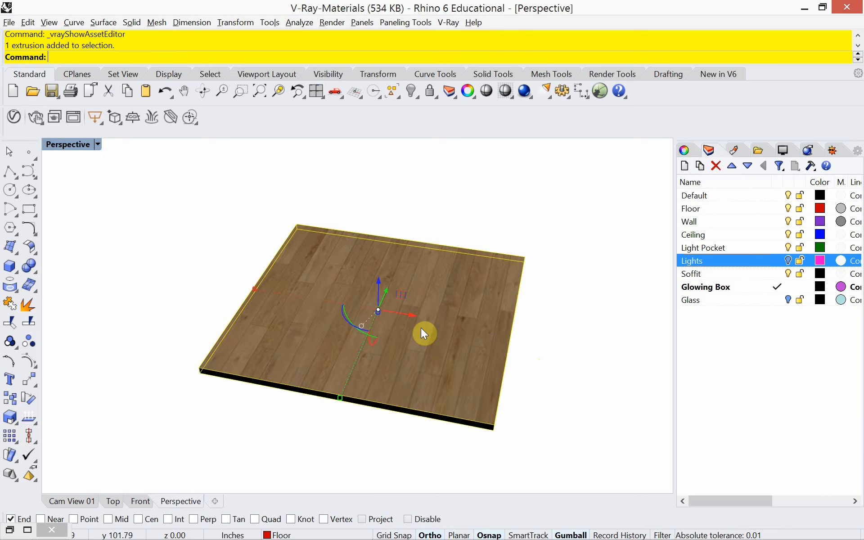
click(734, 151)
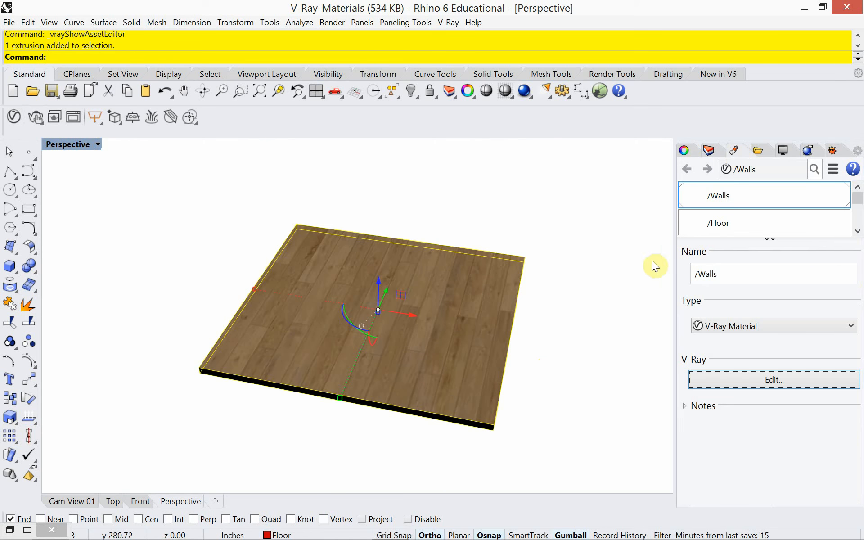
drag(673, 265, 590, 266)
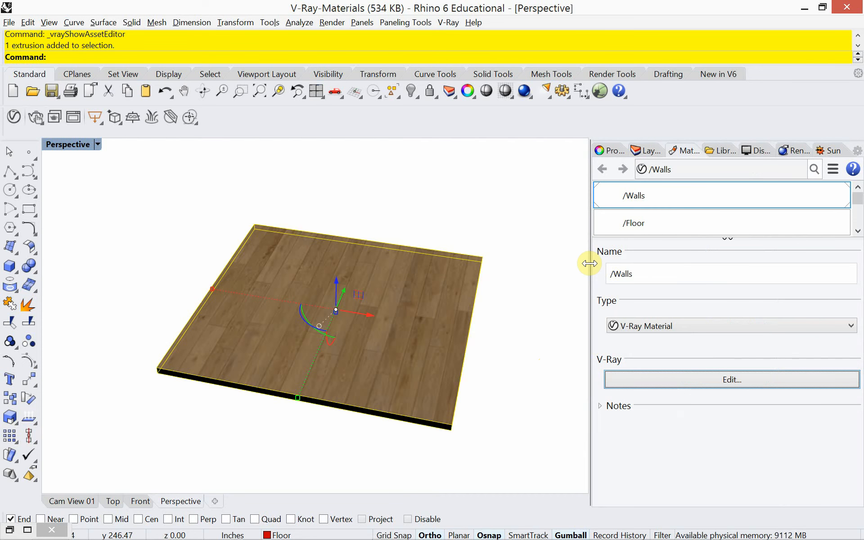
click(611, 150)
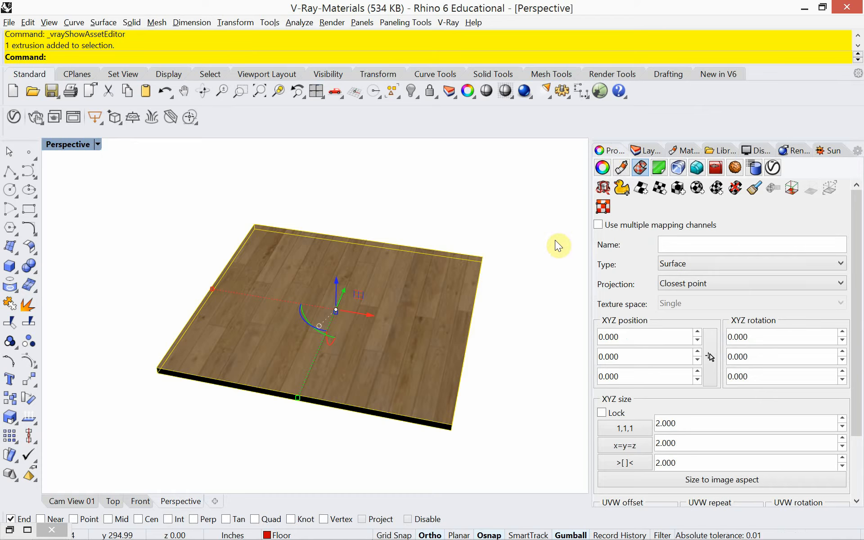
- Apply a capped box mapping of about 40 × 34 × 33 inches to the floor, with object snaps disabled
click(678, 193)
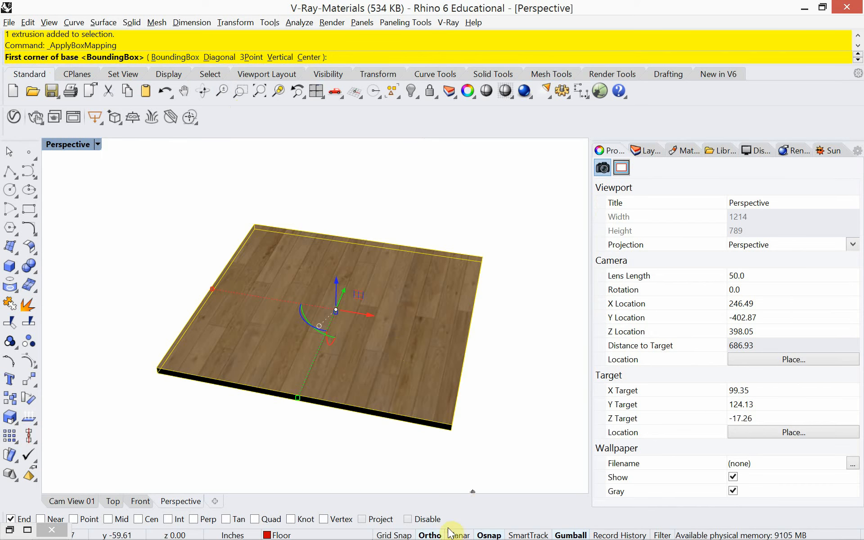
click(407, 520)
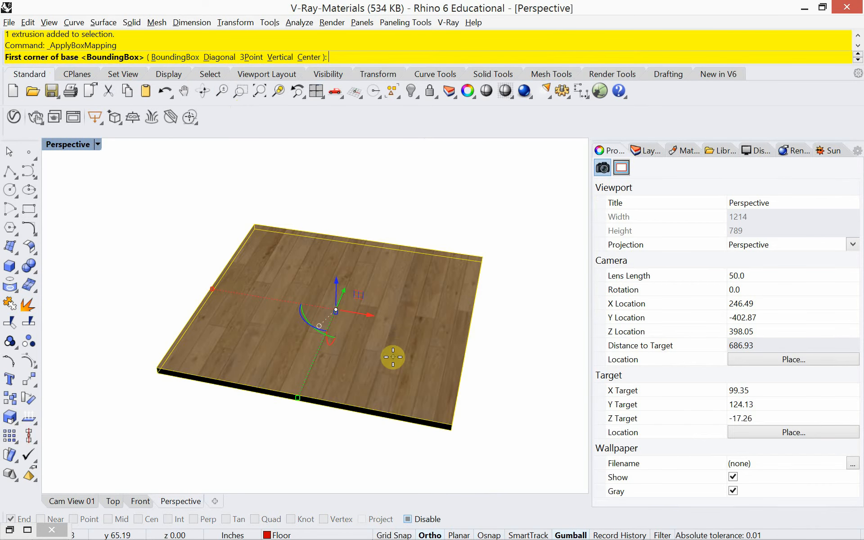
click(416, 352)
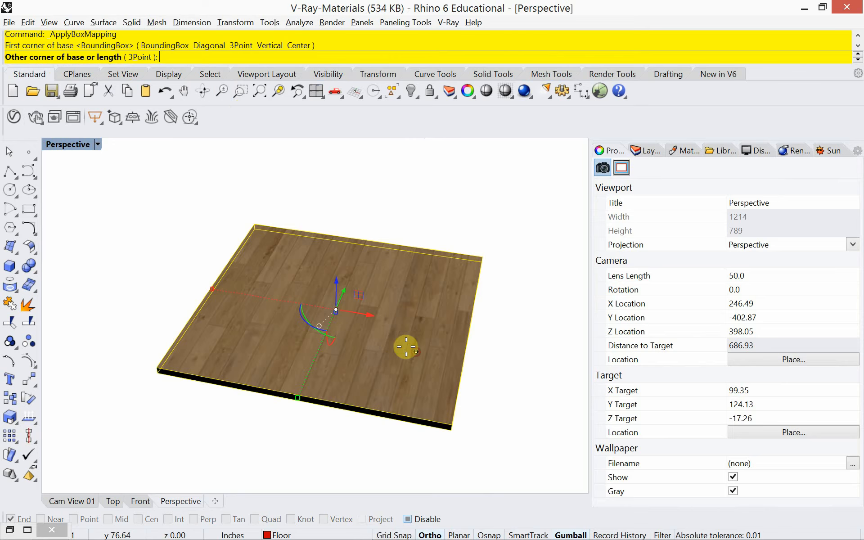
click(378, 320)
click(403, 291)
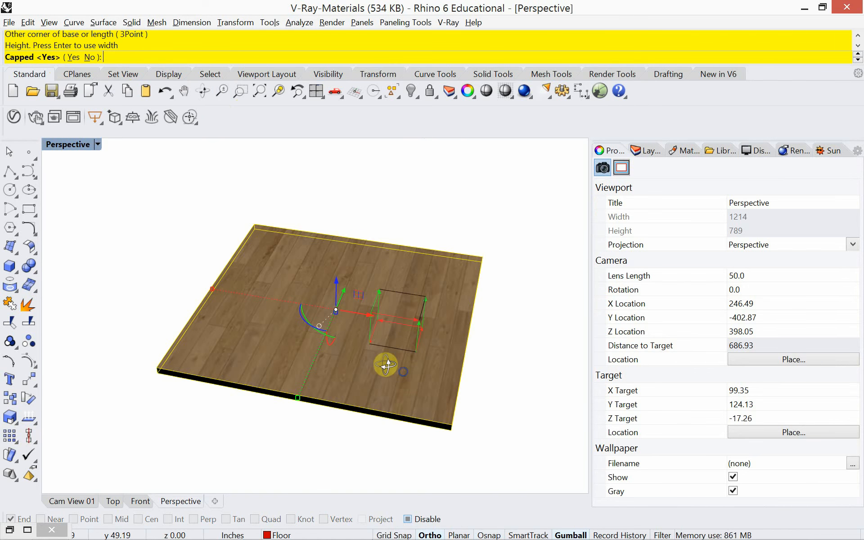
right_drag(386, 363, 410, 368)
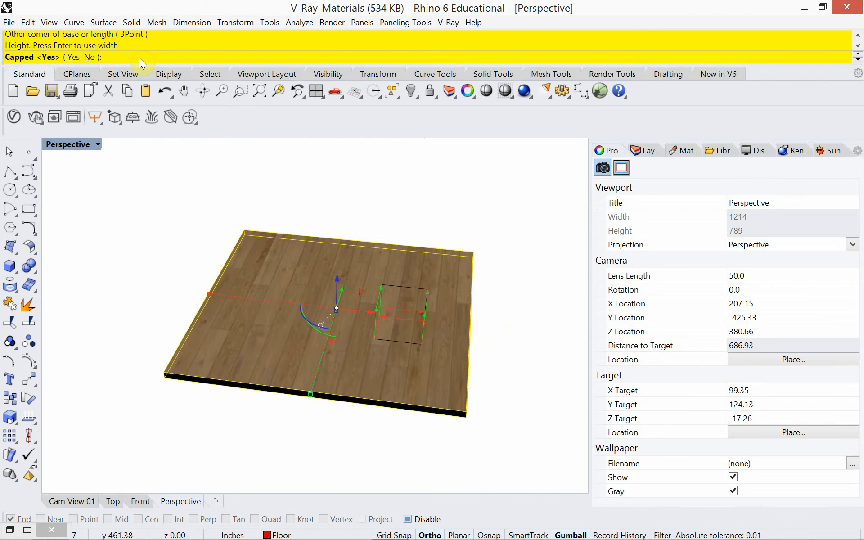
key(Return)
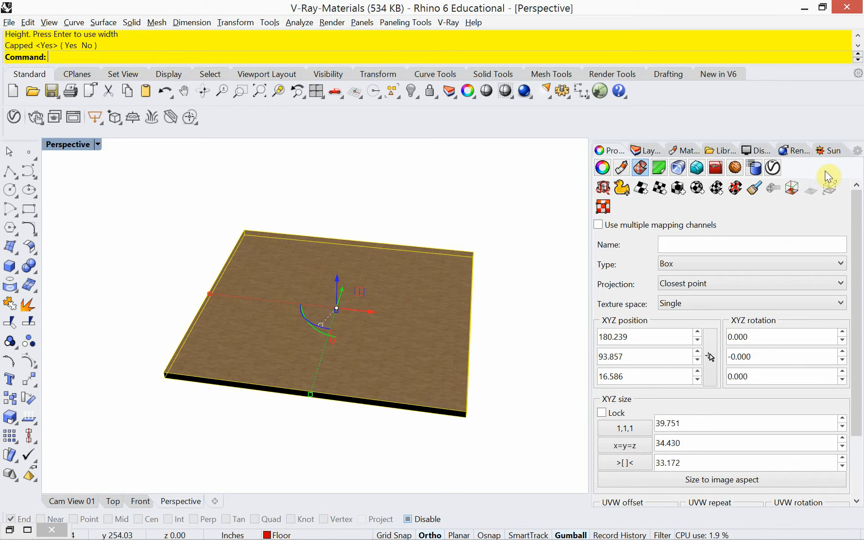
- Show the floor's box mapping widget, hide it again, and reselect the floor
click(795, 188)
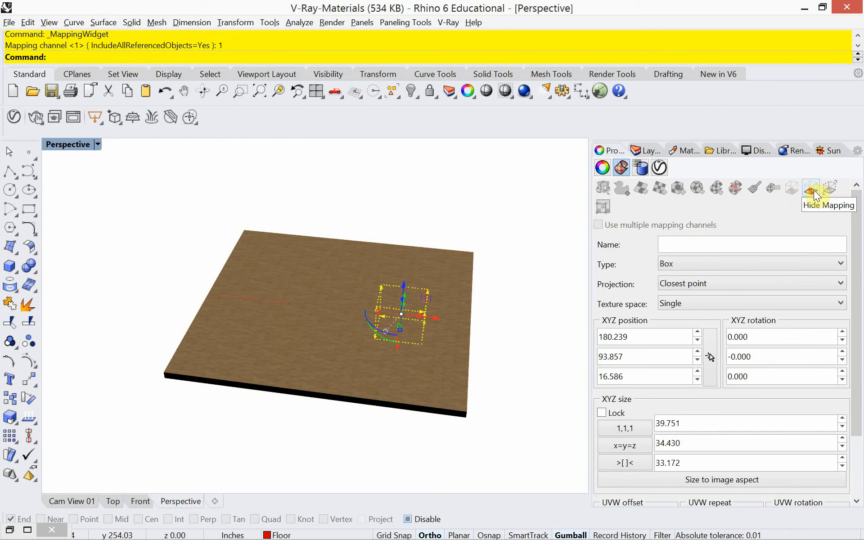
click(811, 190)
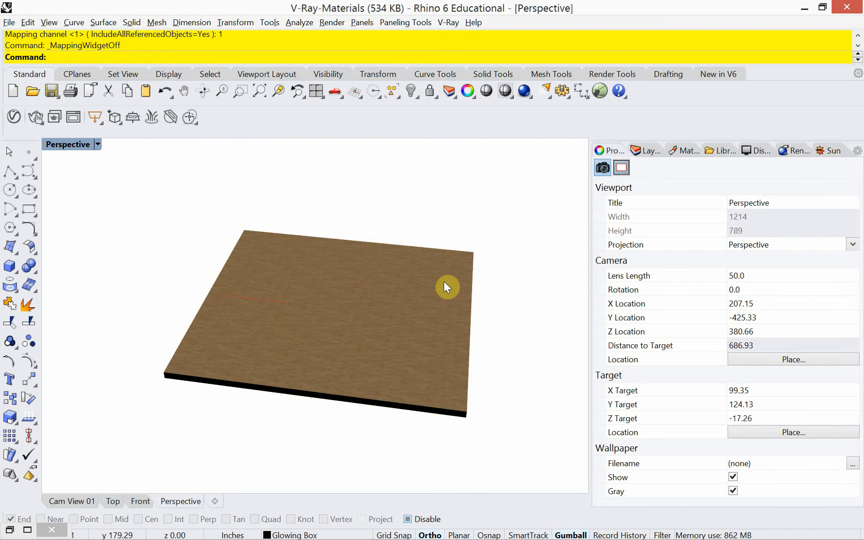
click(404, 292)
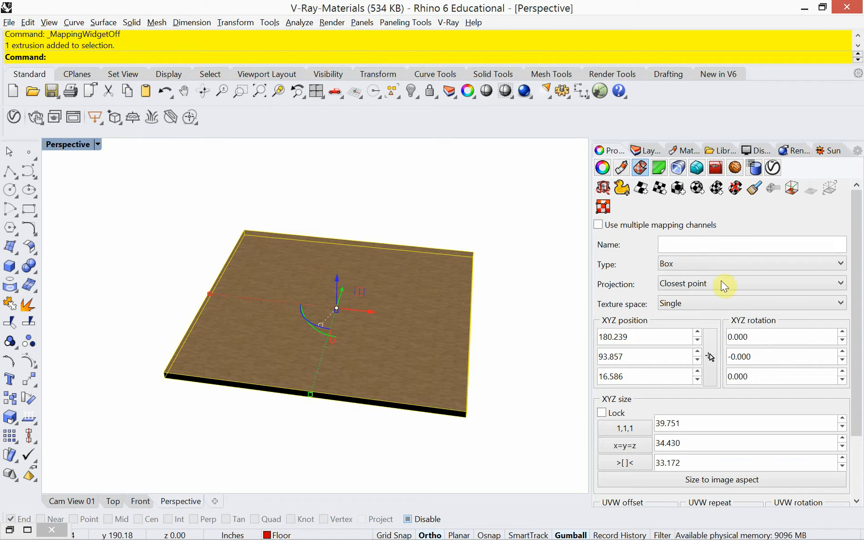
- Set the floor's box mapping size to 108 inches in X, Y and Z
drag(857, 252, 859, 320)
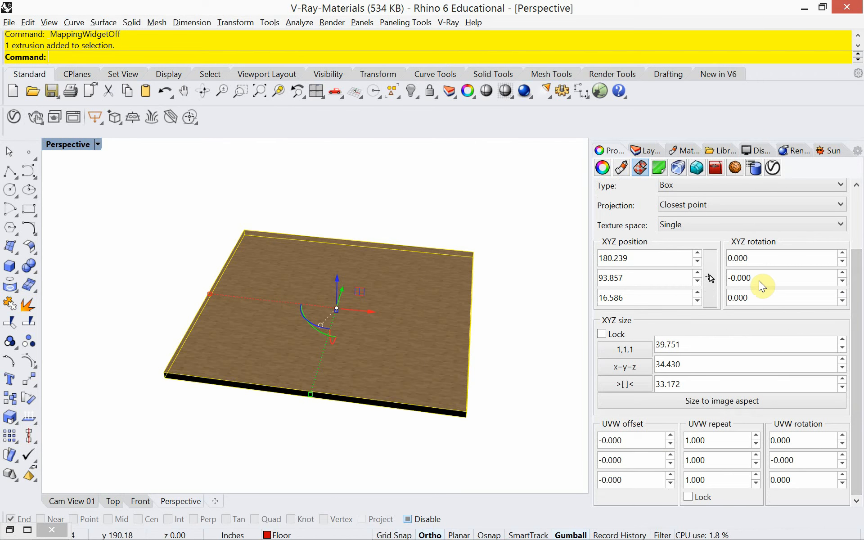
double_click(693, 344)
text(108)
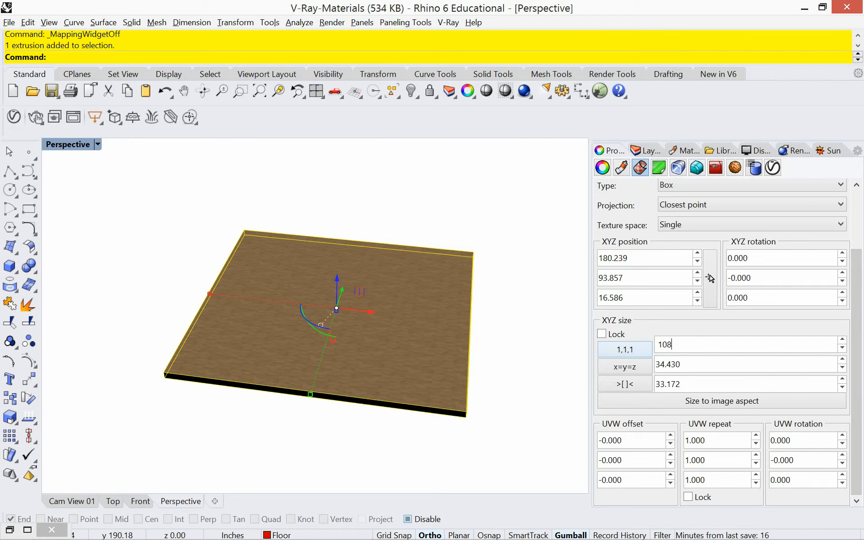
key(Return)
double_click(693, 365)
text(108)
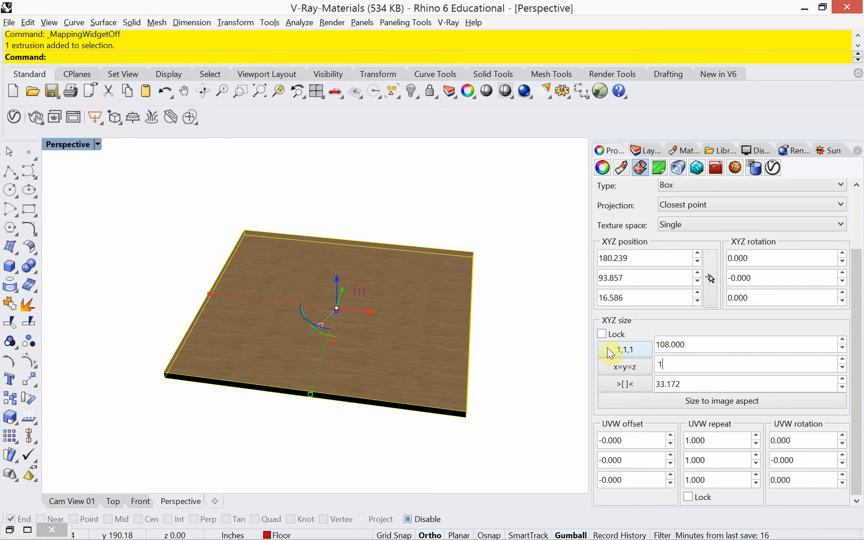
key(Return)
double_click(695, 383)
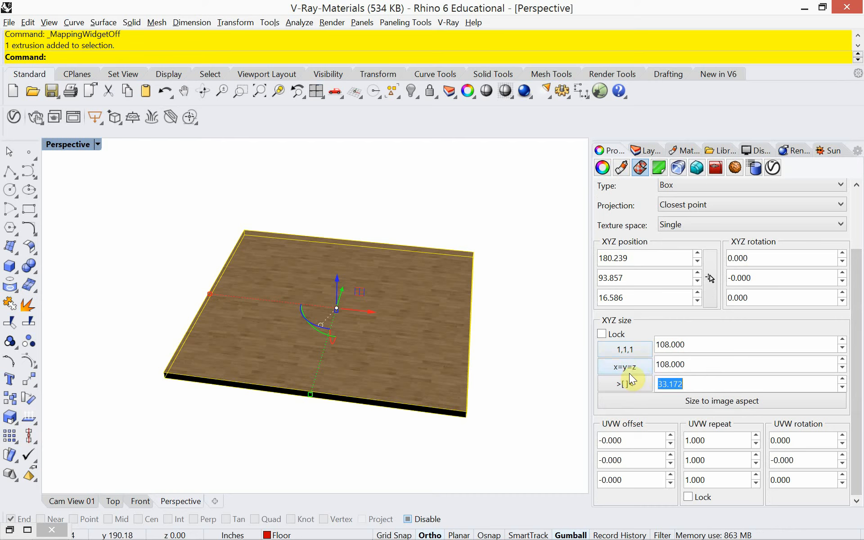
text(108)
key(Return)
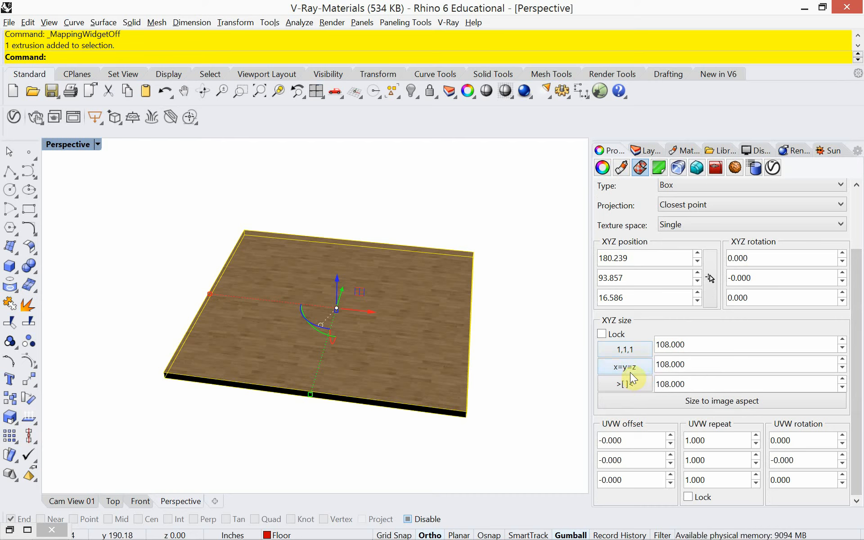
- Inspect the plank scale, then lock the XYZ size proportions and set the floor's mapping size to 60 inches
right_drag(434, 314, 346, 331)
scroll(378, 341, up, 5)
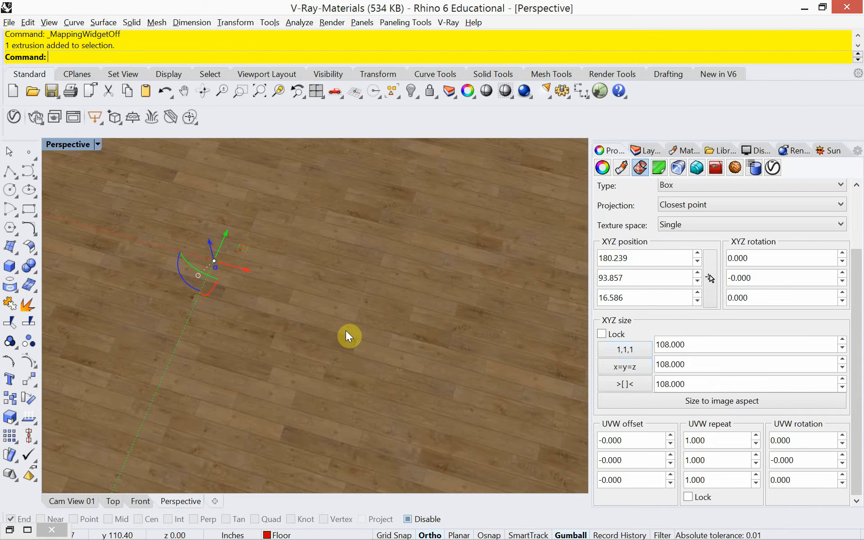
scroll(345, 335, down, 5)
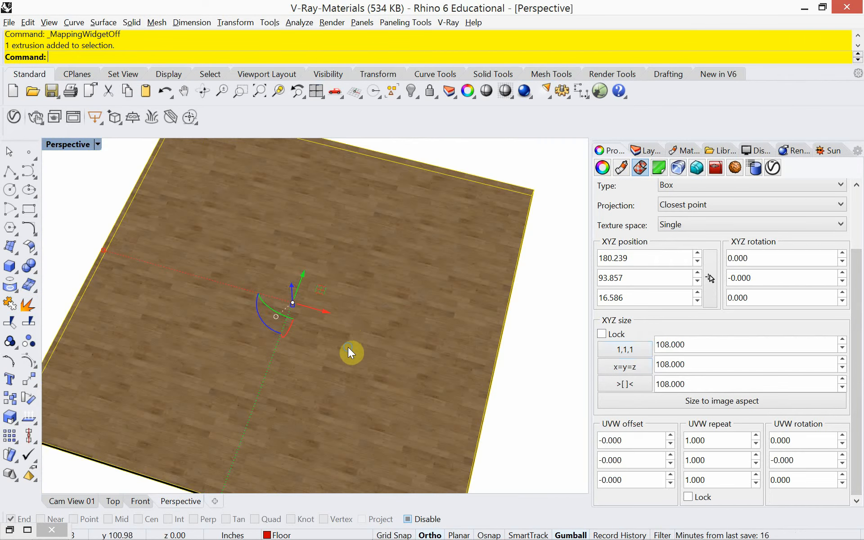
mouse_move(351, 353)
right_down()
mouse_move(337, 310)
mouse_move(357, 312)
mouse_move(357, 336)
right_up()
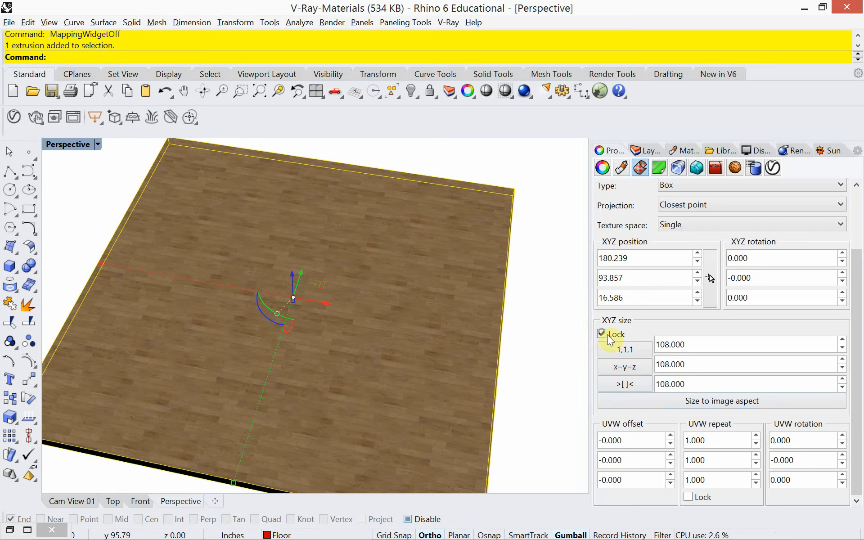
click(705, 345)
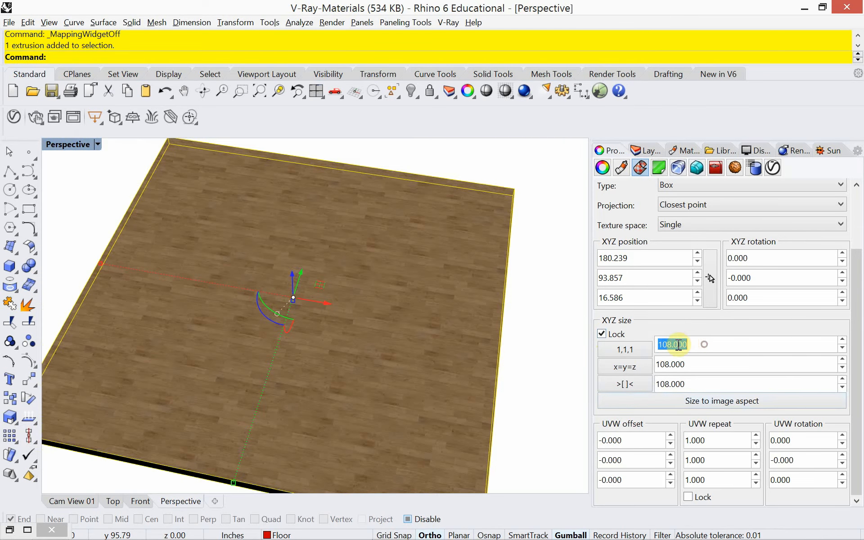
text(60)
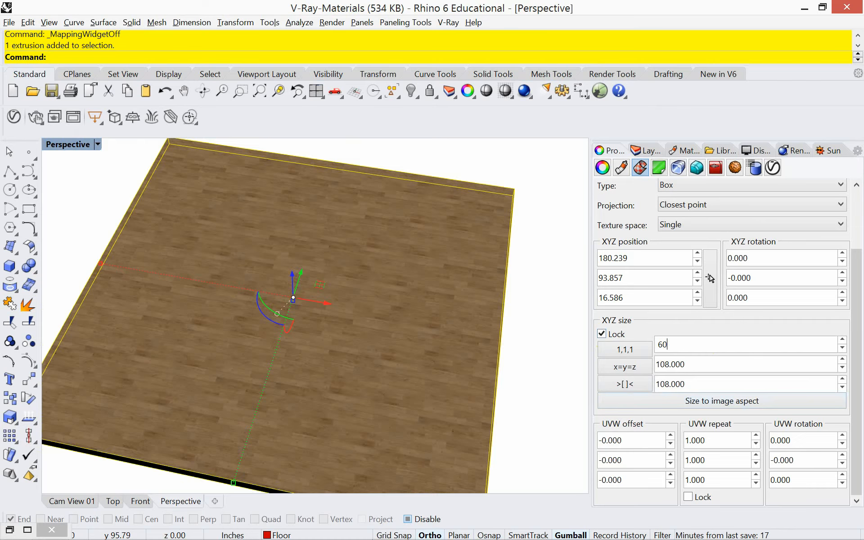
key(Return)
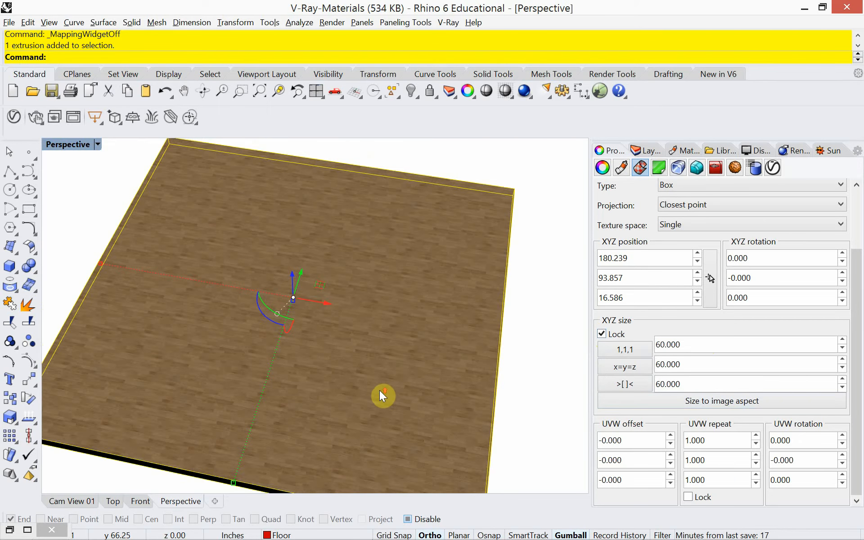
- Inspect the wood texture up close and set the floor's locked mapping size to 120 inches
right_drag(380, 391, 380, 402)
scroll(380, 402, up, 10)
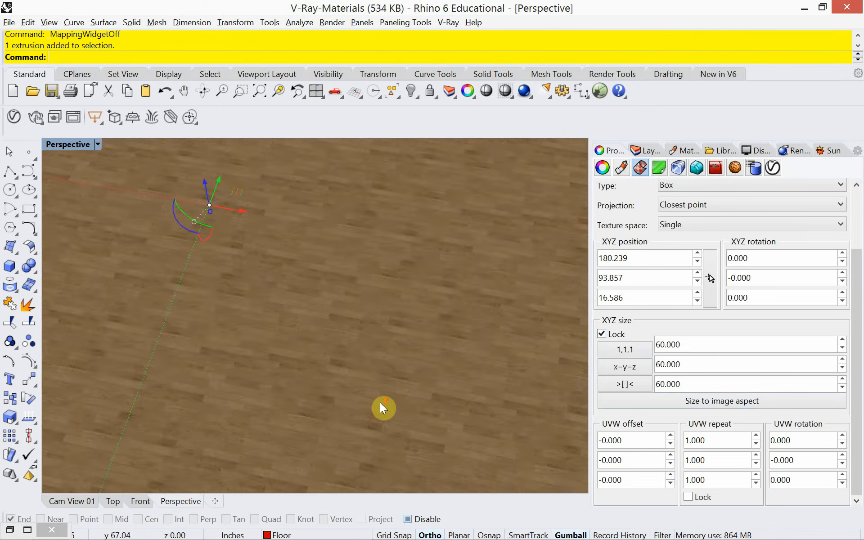
double_click(706, 350)
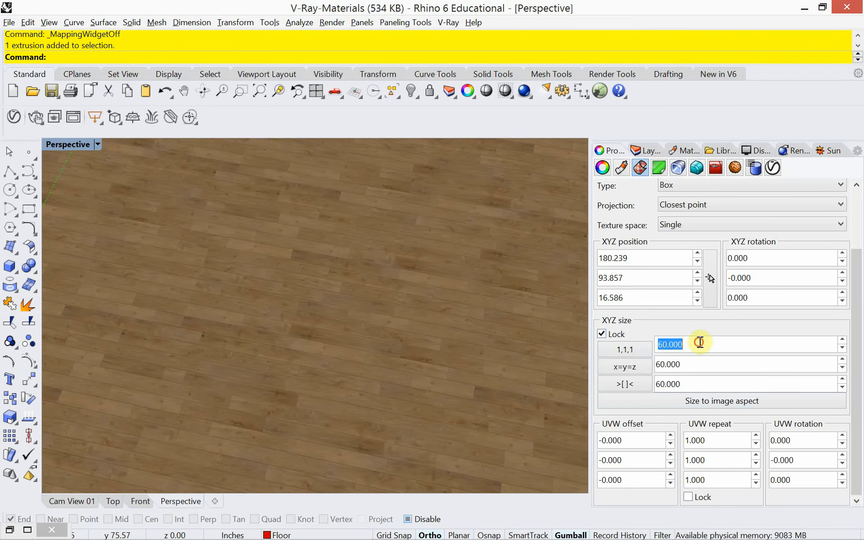
text(120)
click(652, 345)
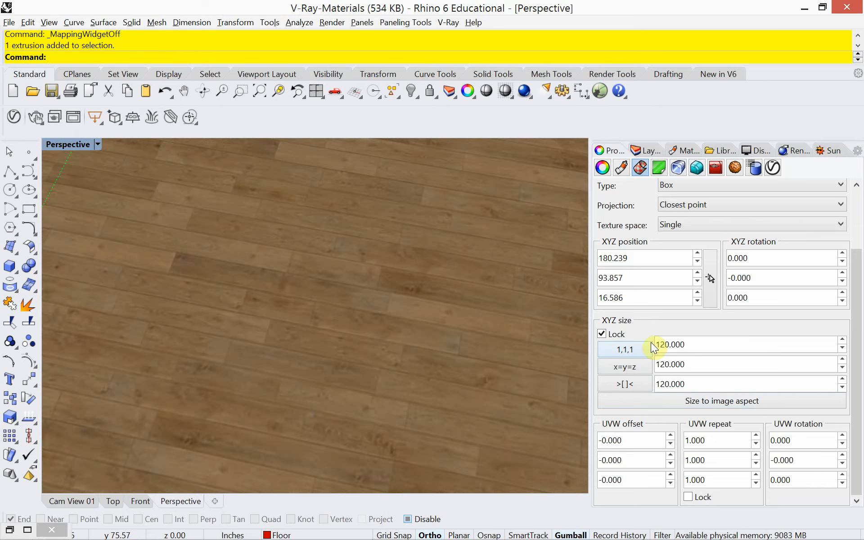
- Try a mapping size of 300 inches on the floor and return it to 120 inches
double_click(707, 346)
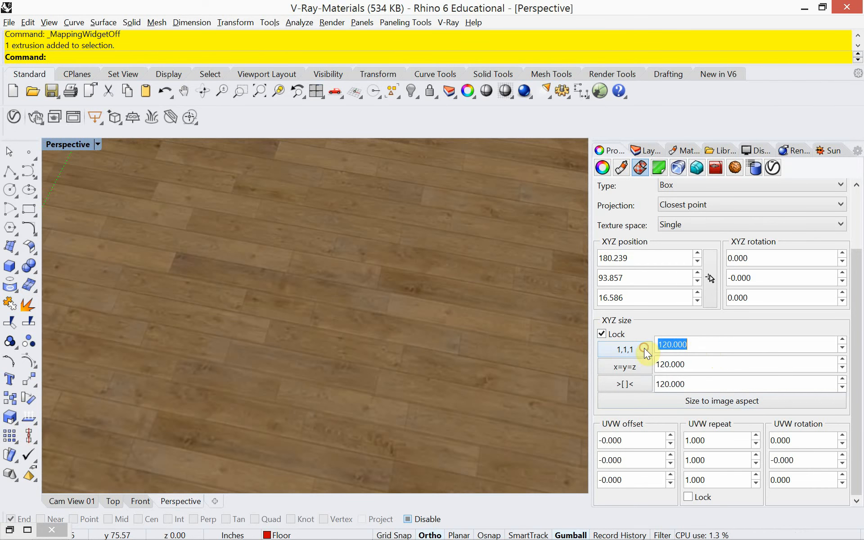
text(300)
key(Return)
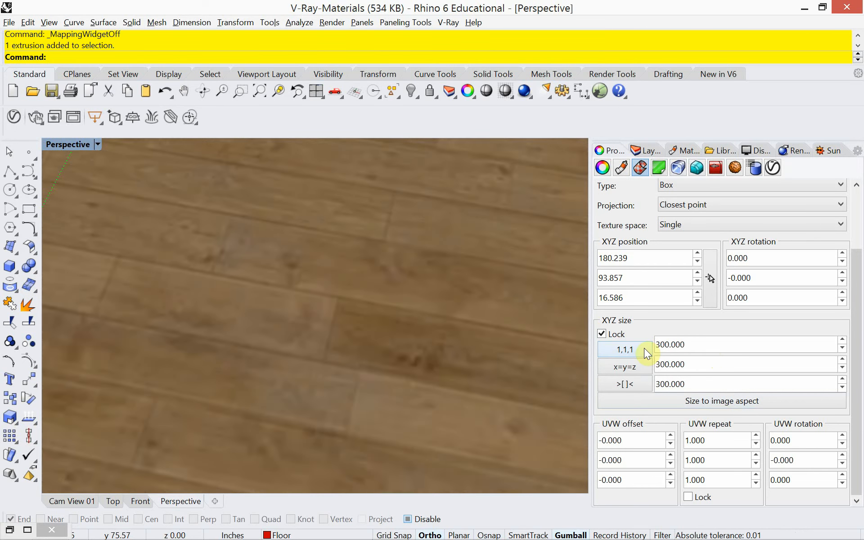
double_click(703, 348)
text(120)
key(Return)
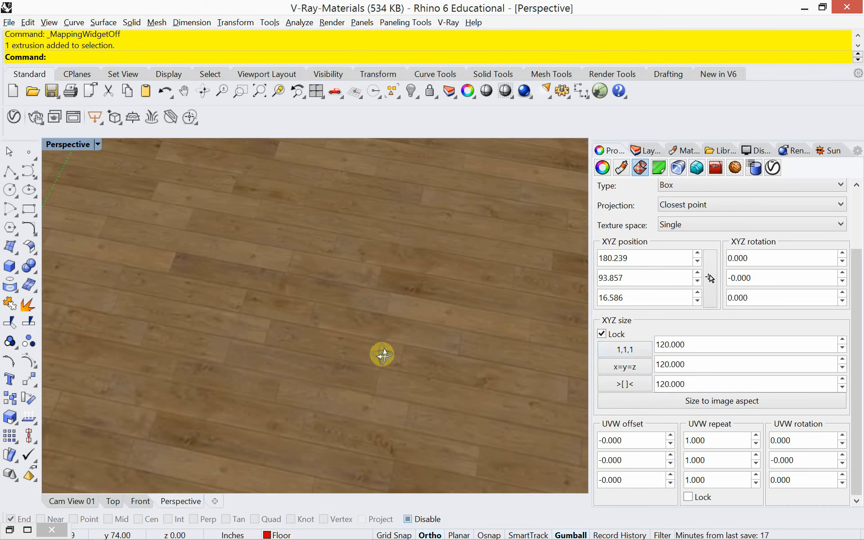
- Inspect the whole textured floor, switch to the Cam View 01 view, and save the V-Ray-Materials file
scroll(375, 354, down, 5)
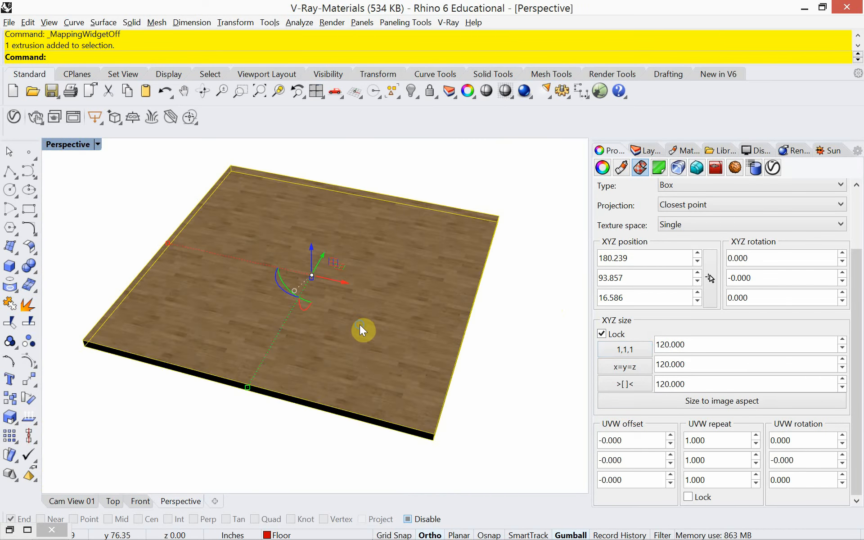
shift+right_drag(360, 328, 367, 339)
click(70, 501)
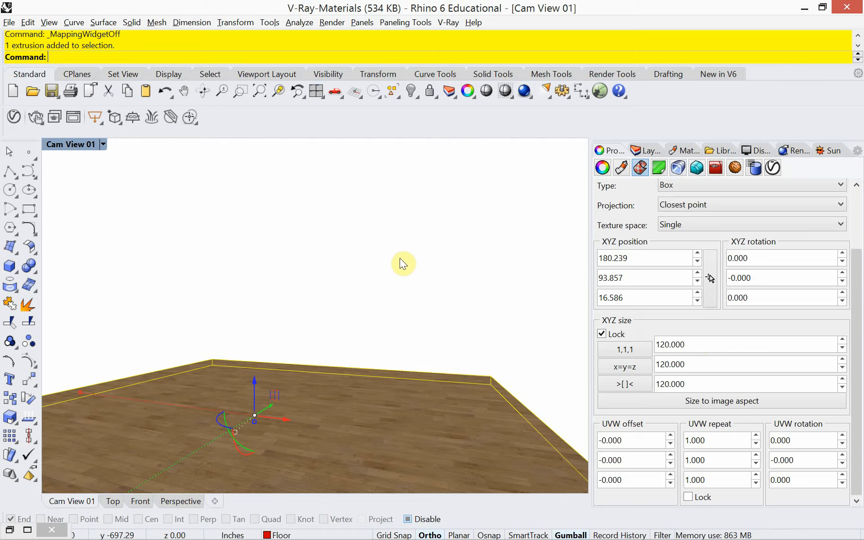
key(ctrl+s)
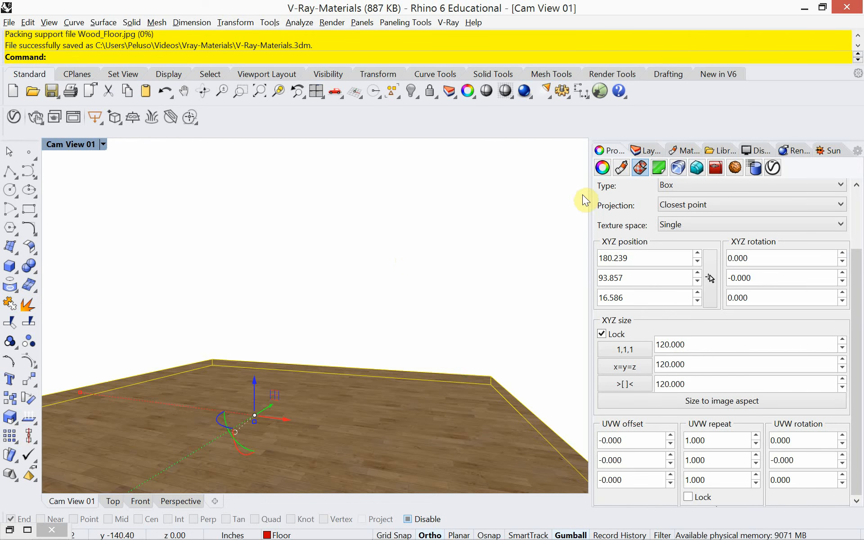
- Bring up the layer list, deselect the floor, and show all hidden objects in the room
click(645, 150)
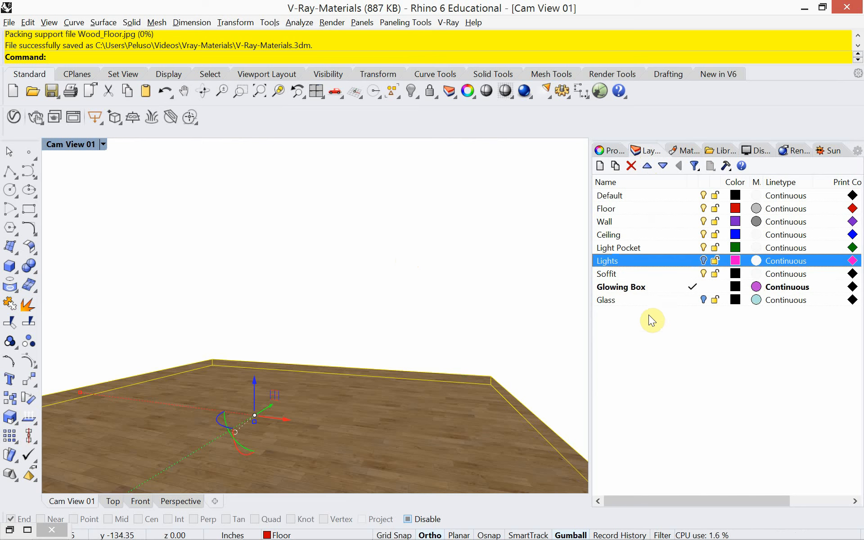
click(304, 287)
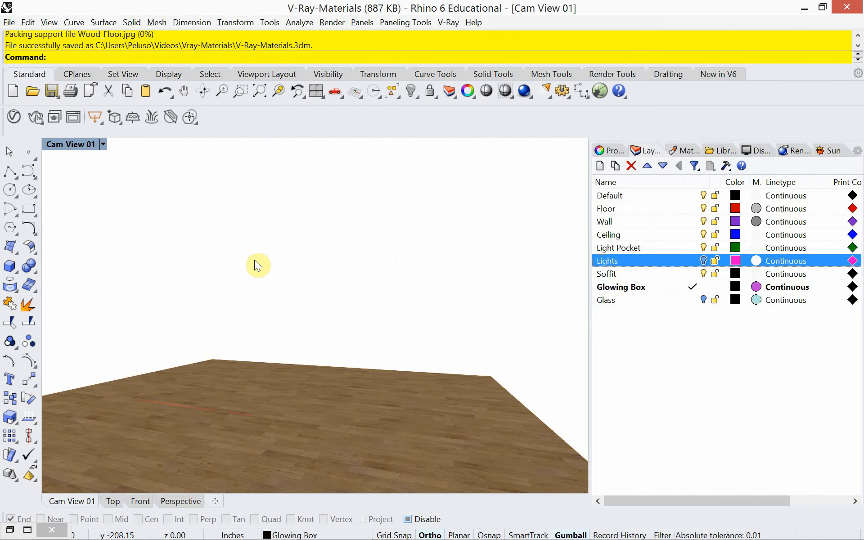
text(Show)
key(Return)
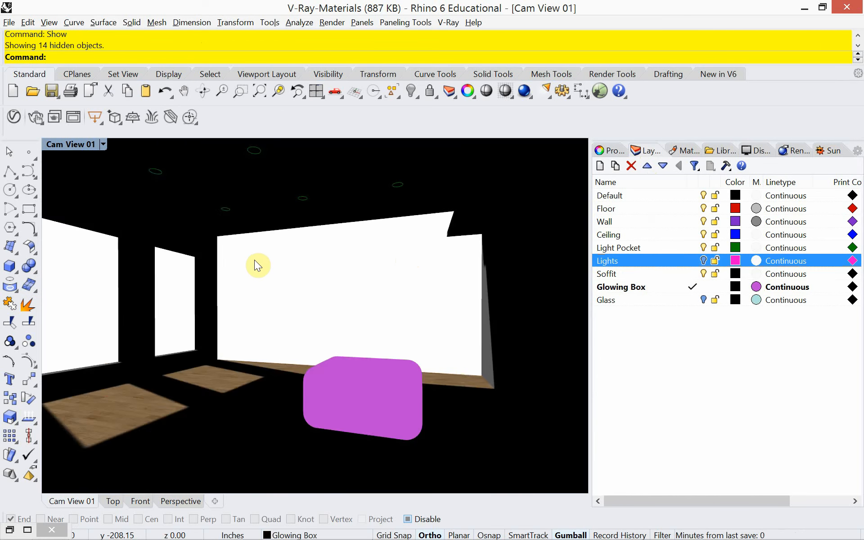
click(508, 309)
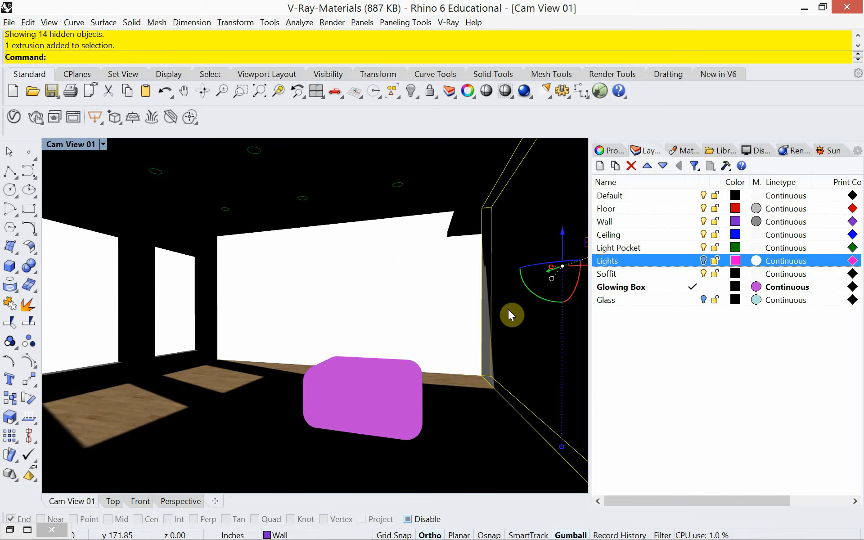
text(Invert)
key(Return)
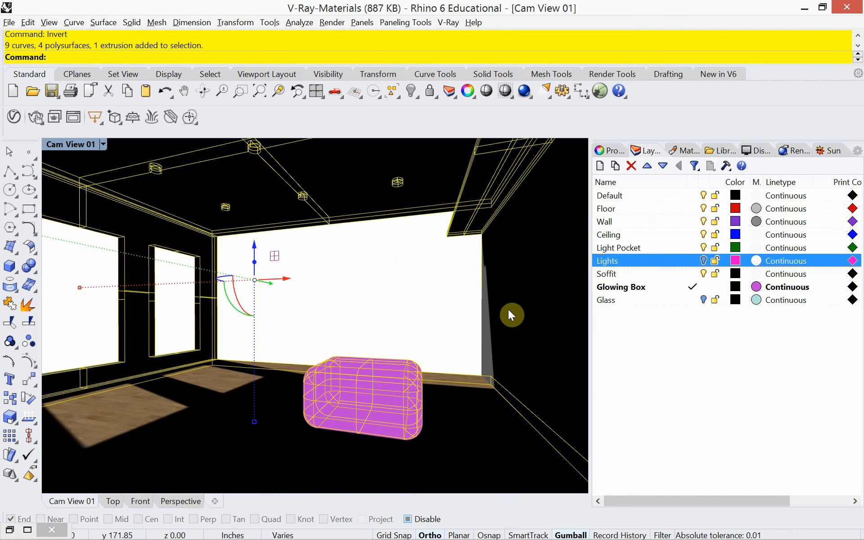
text(Hide)
key(Escape)
key(Escape)
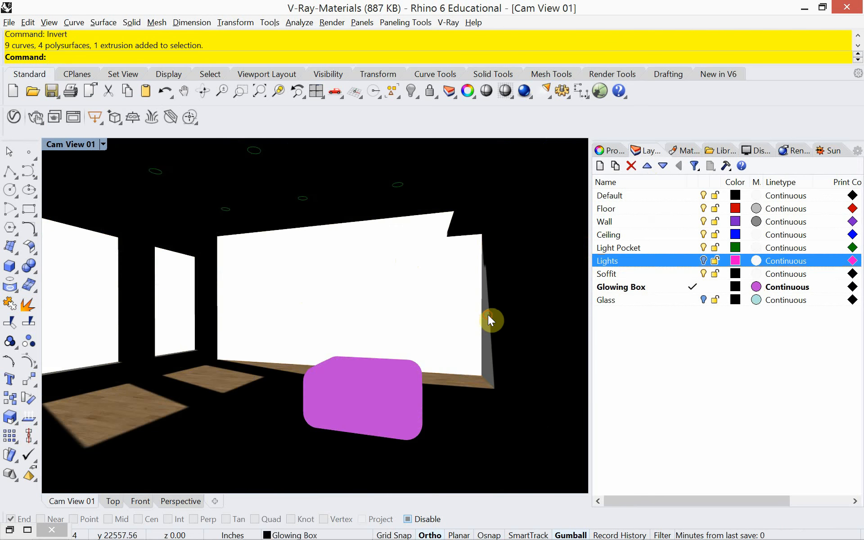
- Isolate the right-hand wall and the floor by inverting their selection and hiding all other objects
click(488, 315)
shift+click(450, 408)
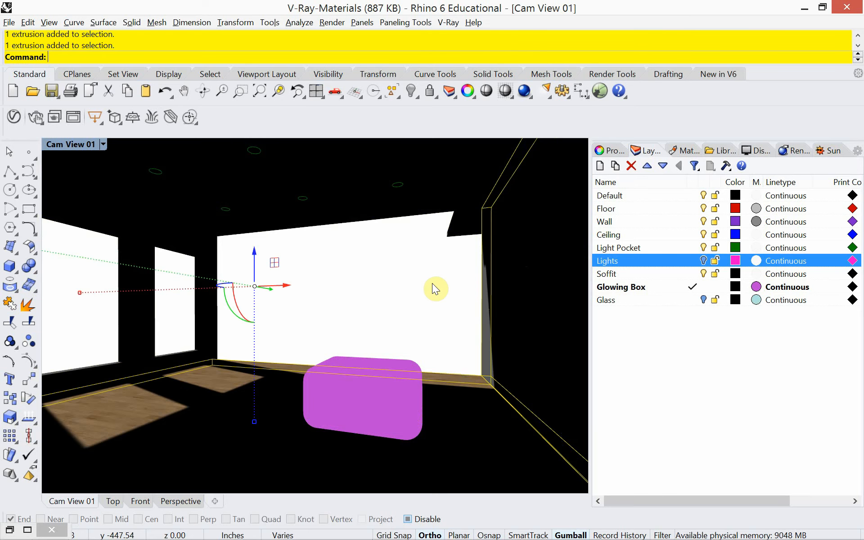
text(Invert)
key(Return)
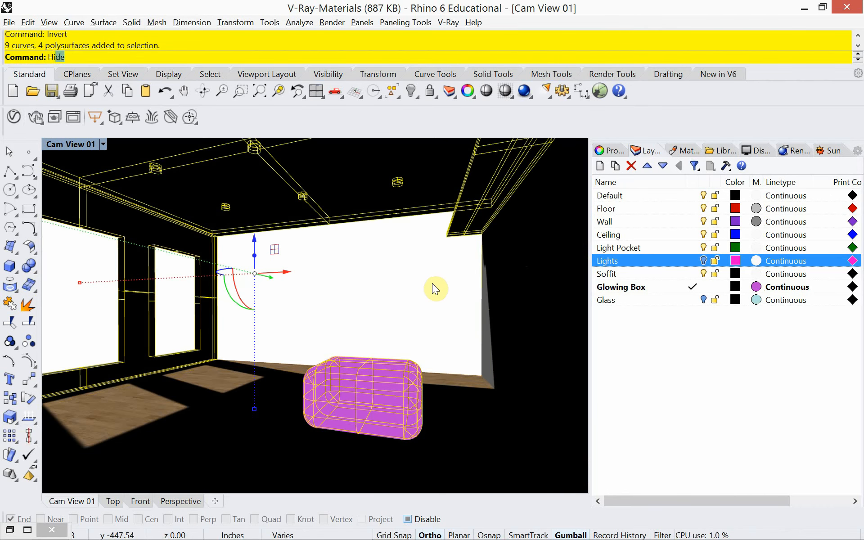
text(Hi)
key(Return)
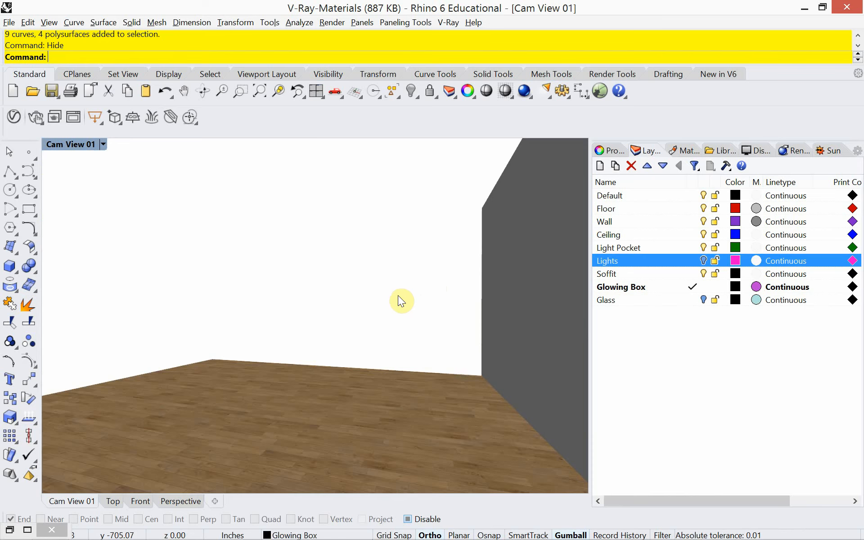
click(328, 394)
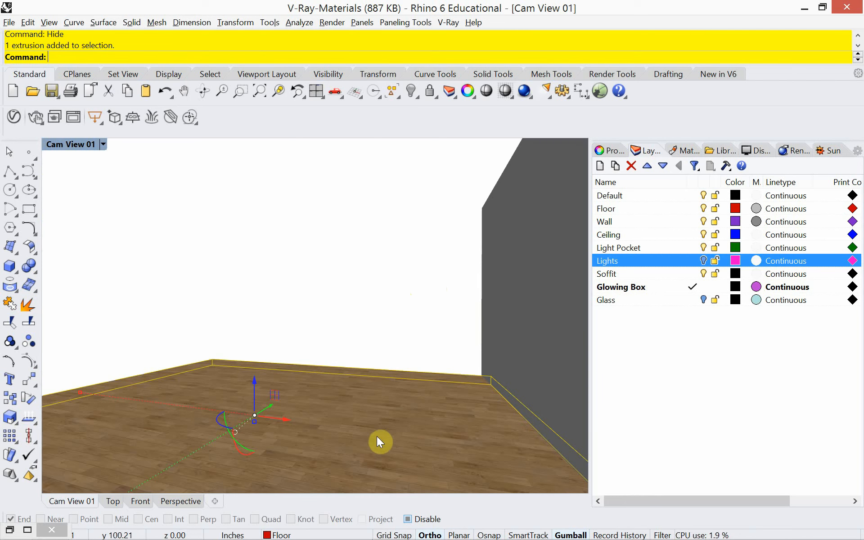
click(387, 318)
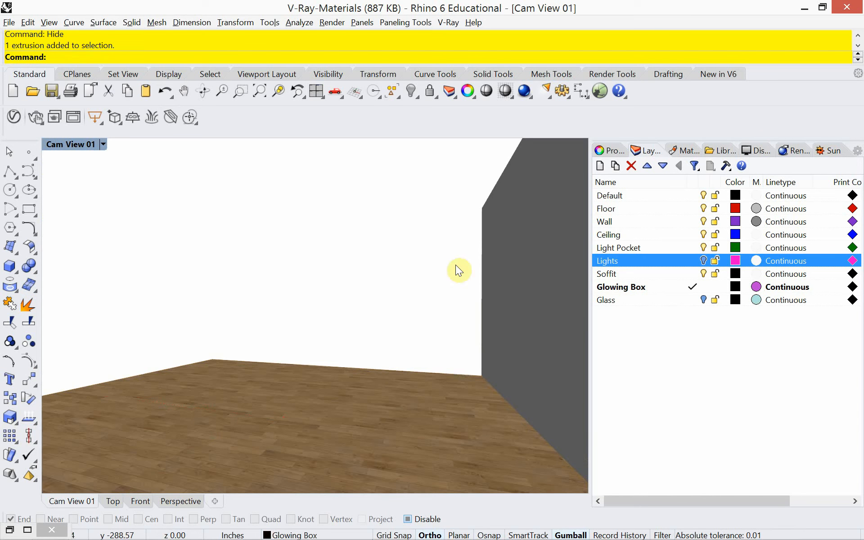
- Switch to the Chrome browser and run a Google image search for "brick seamless texture" in a new tab
key(alt+Tab)
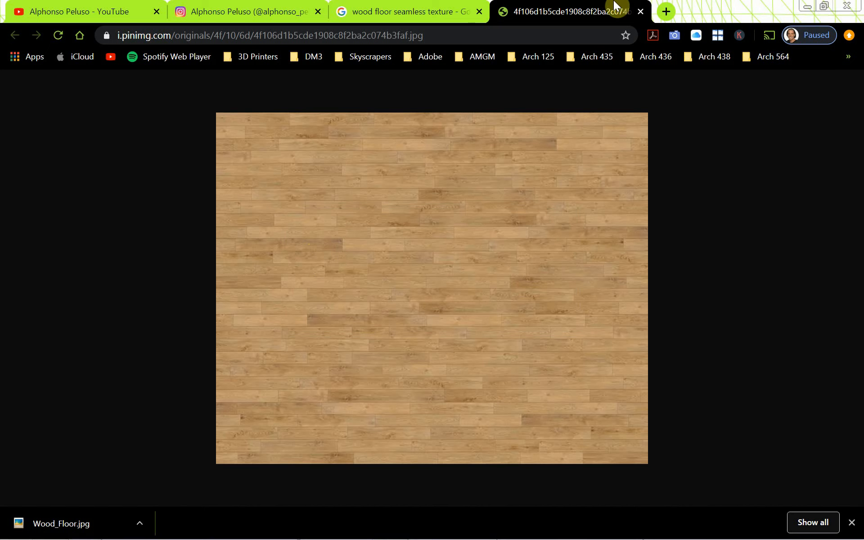
click(666, 11)
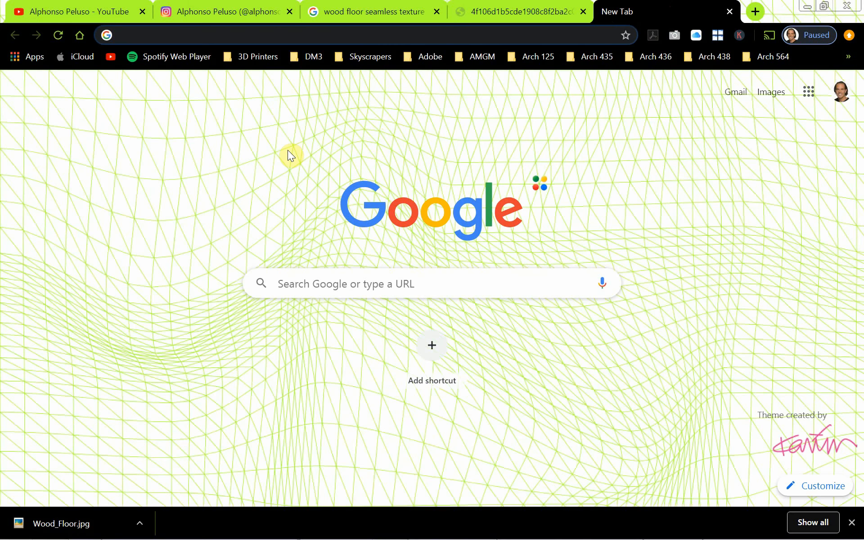
text(woo)
key(BackSpace)
key(BackSpace)
key(BackSpace)
key(BackSpace)
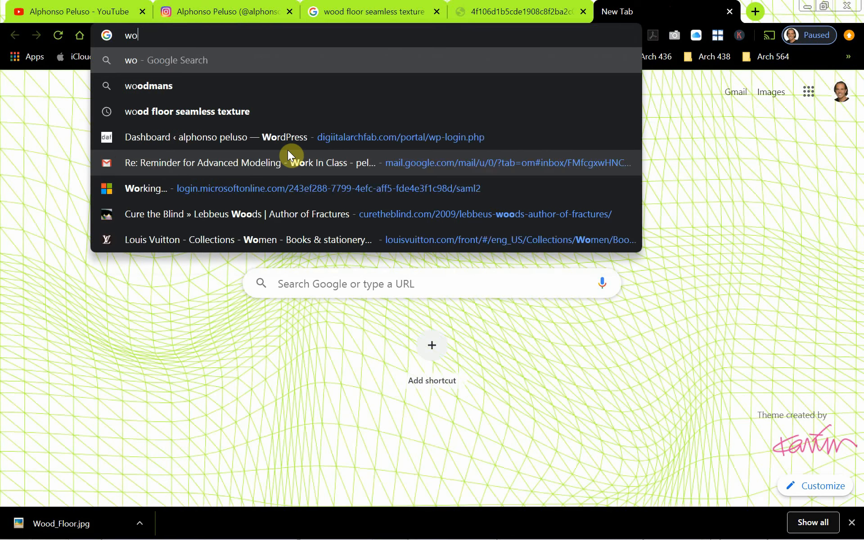
text(brick)
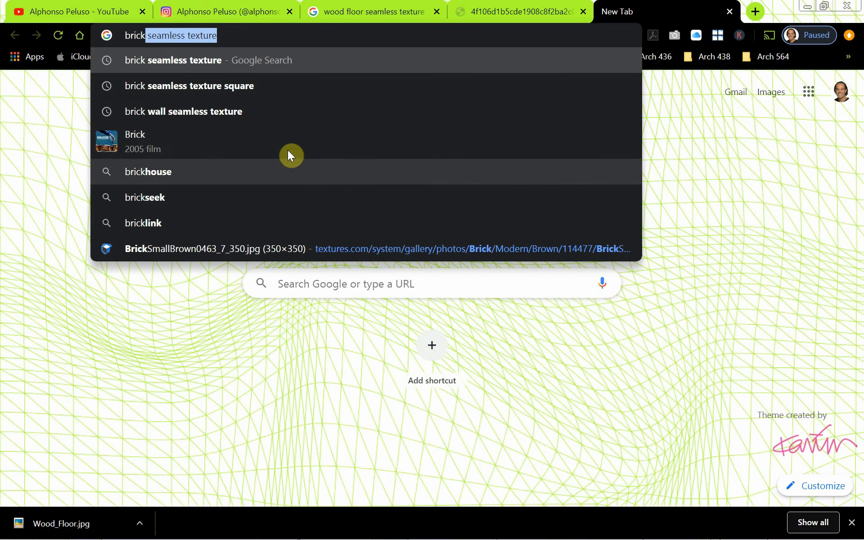
key(Right)
key(Return)
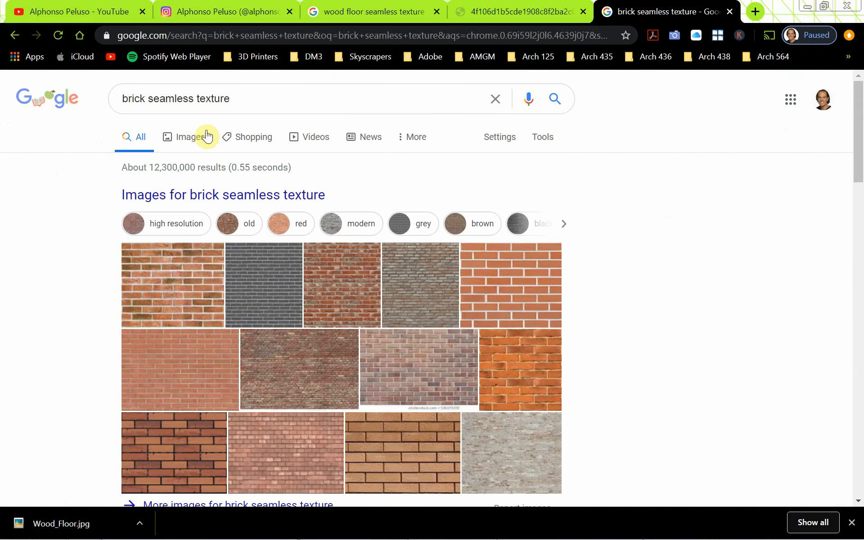
click(194, 138)
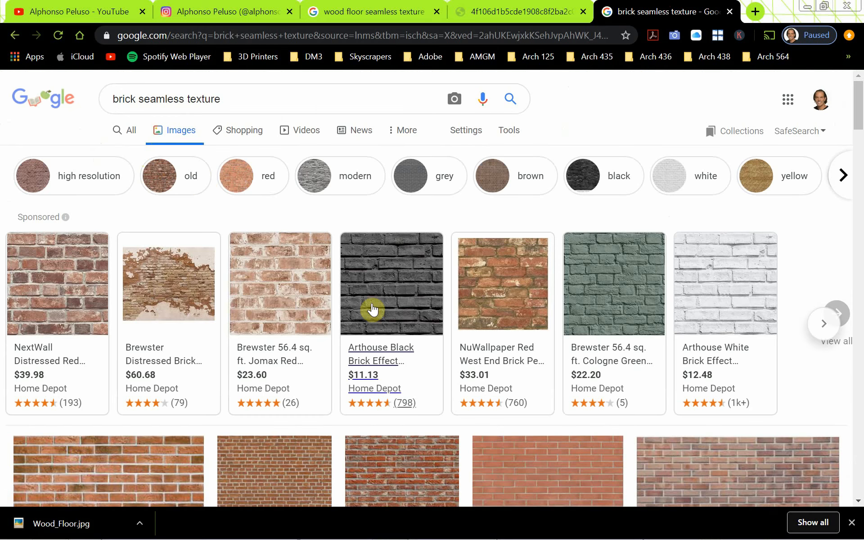
- Browse the brick texture image results and preview the Pinterest image Brick Seamless Texture Set Volume 2
scroll(376, 315, down, 4)
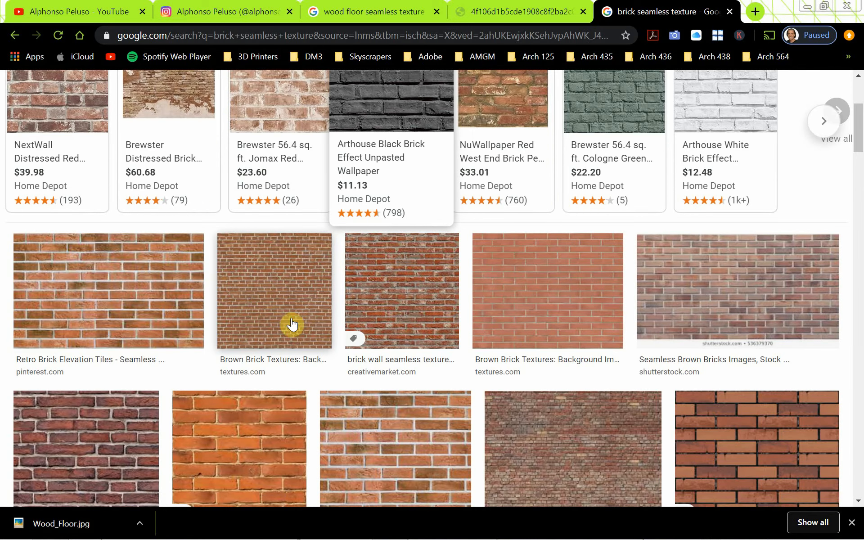
click(852, 523)
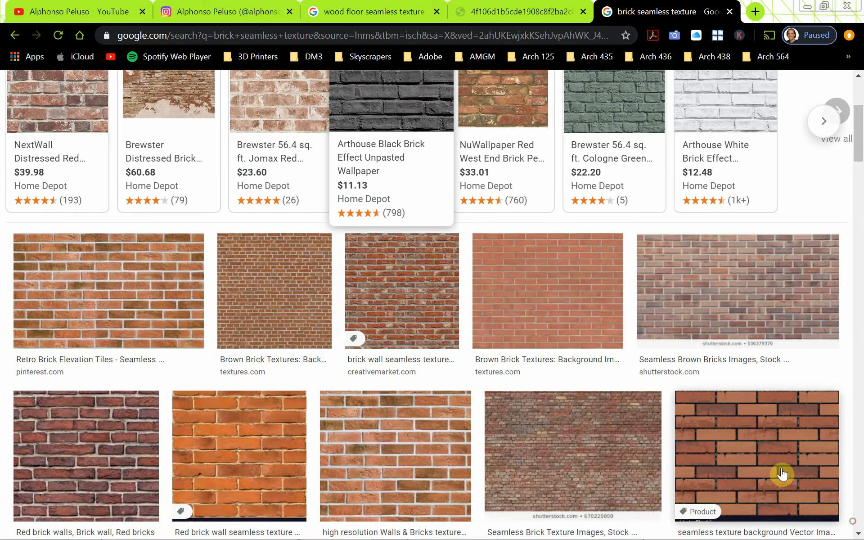
scroll(578, 353, down, 5)
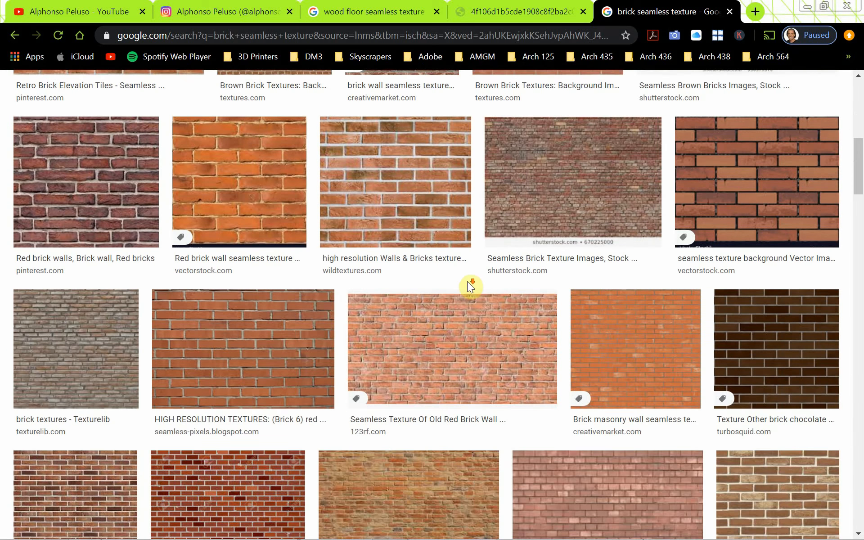
scroll(469, 287, down, 3)
scroll(466, 282, down, 4)
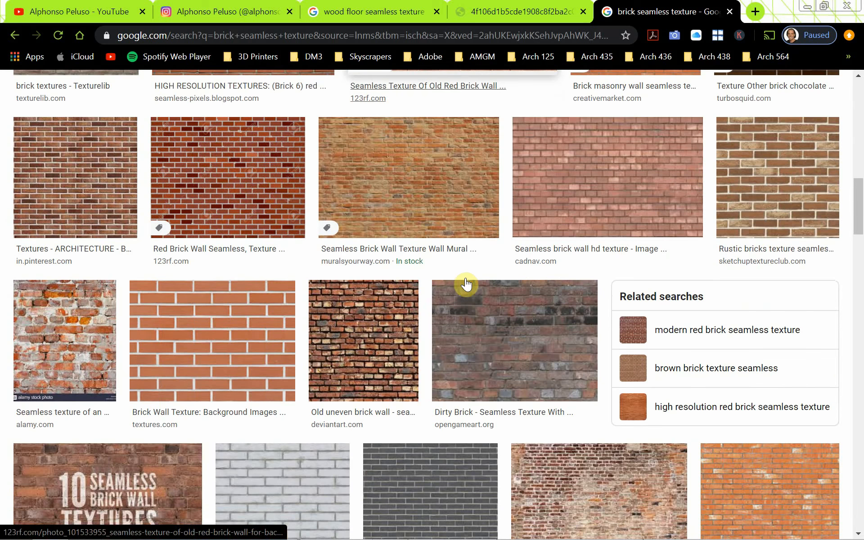
scroll(466, 279, down, 4)
scroll(466, 279, down, 1)
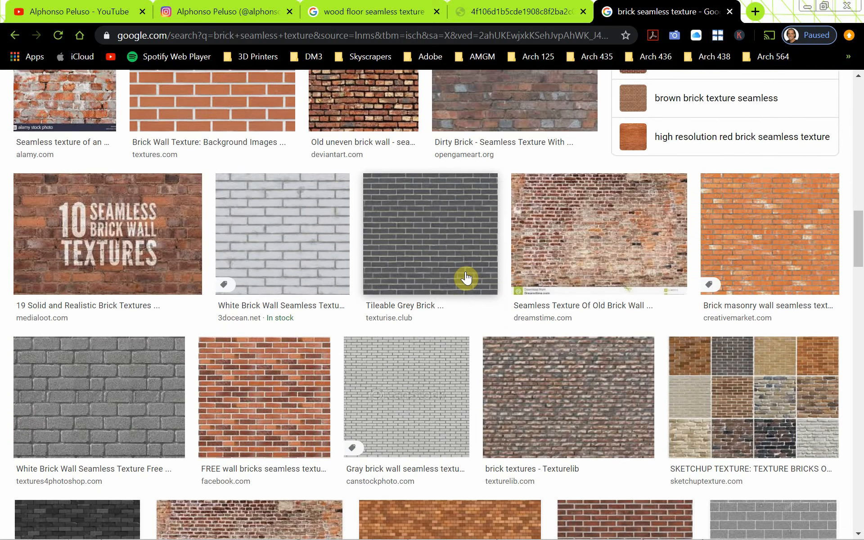
scroll(464, 276, down, 4)
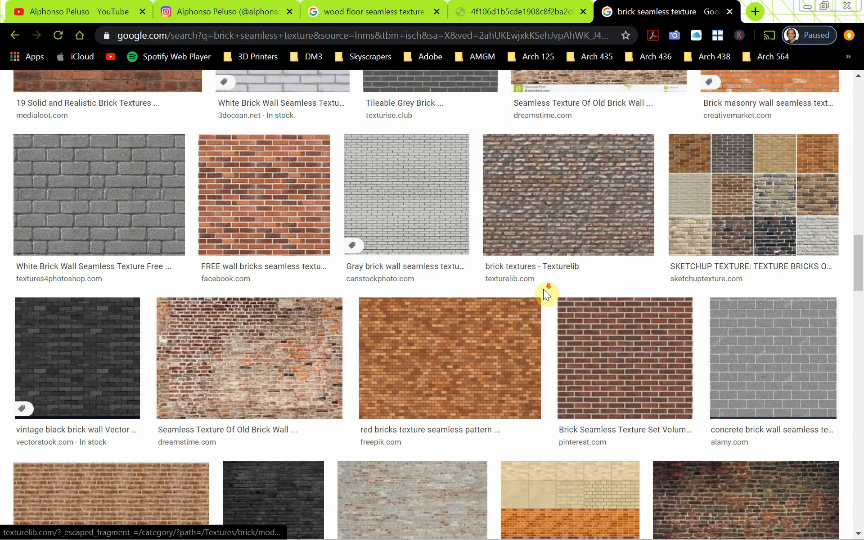
scroll(547, 293, down, 2)
click(618, 297)
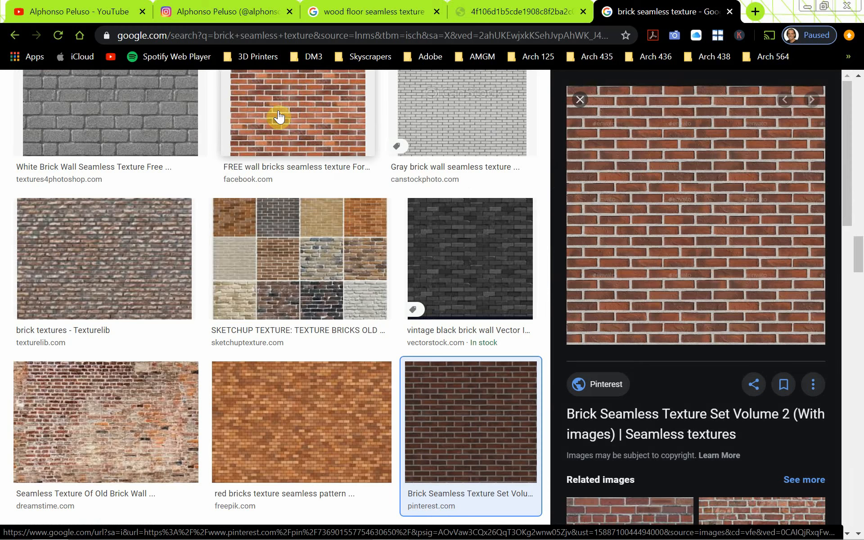
click(11, 34)
- Look further through the image results to compare other seamless brick textures
scroll(446, 355, down, 3)
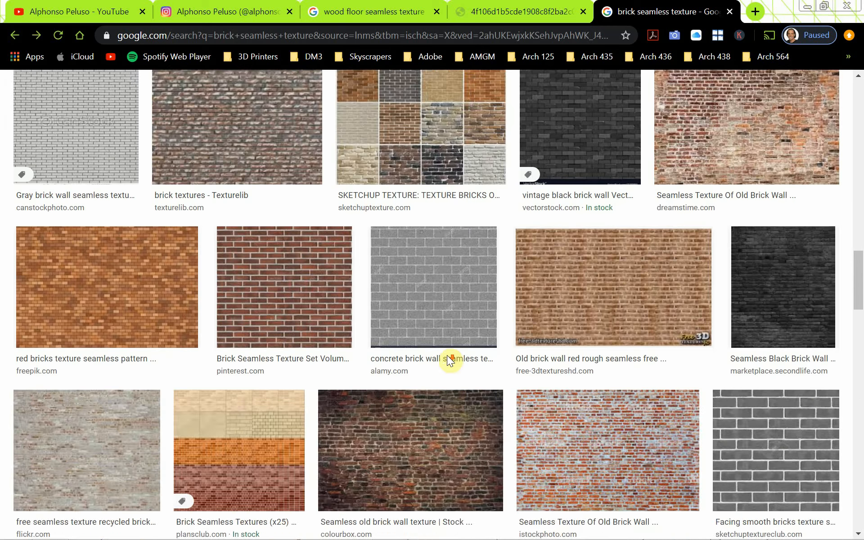
scroll(446, 355, down, 12)
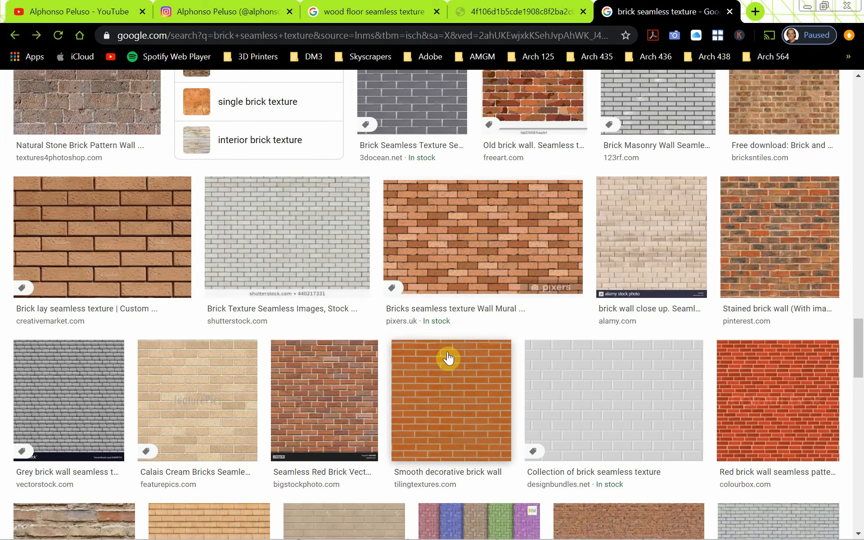
scroll(448, 358, down, 8)
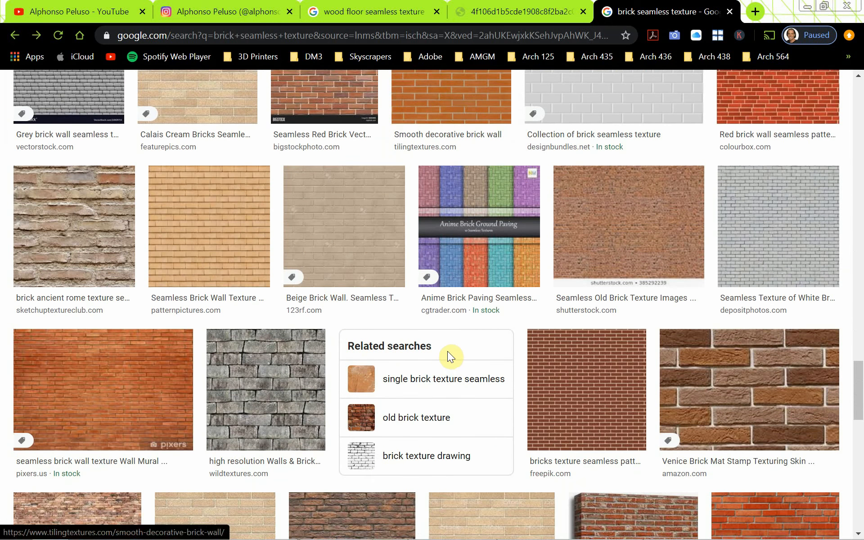
scroll(447, 358, down, 4)
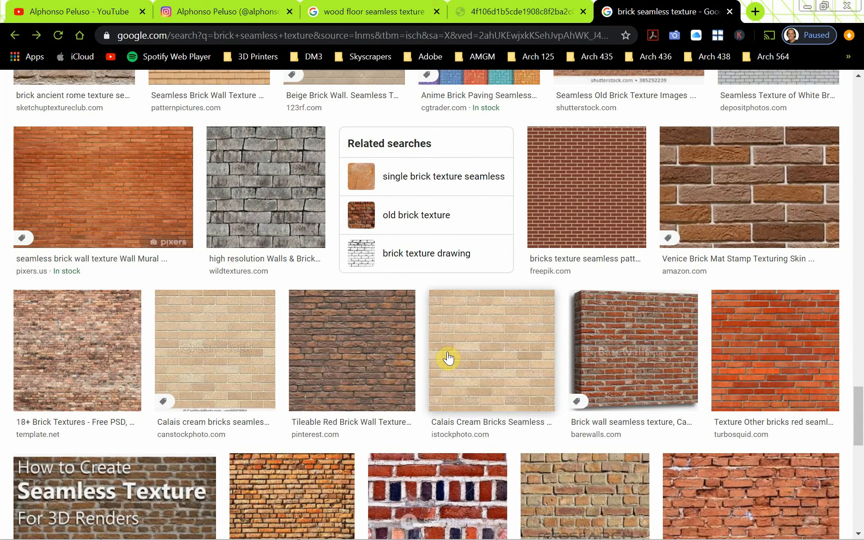
scroll(448, 358, down, 8)
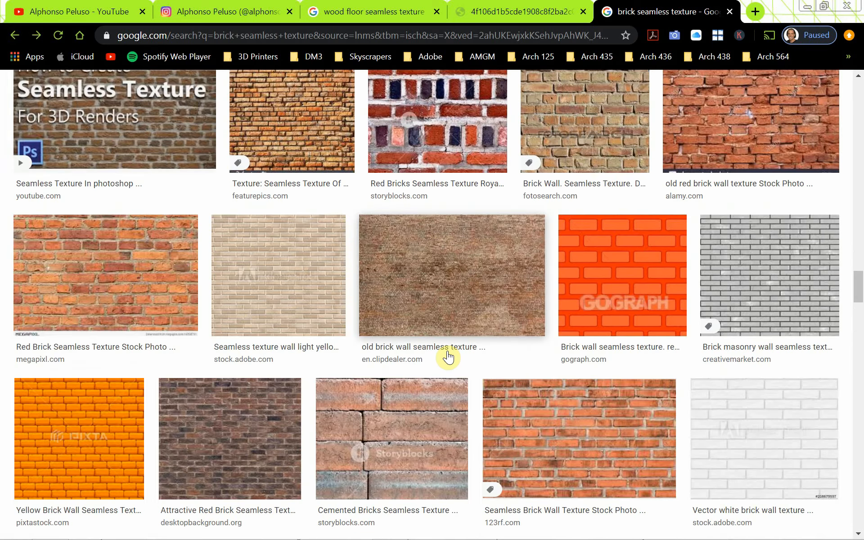
scroll(448, 357, down, 2)
scroll(448, 357, up, 3)
scroll(446, 355, down, 15)
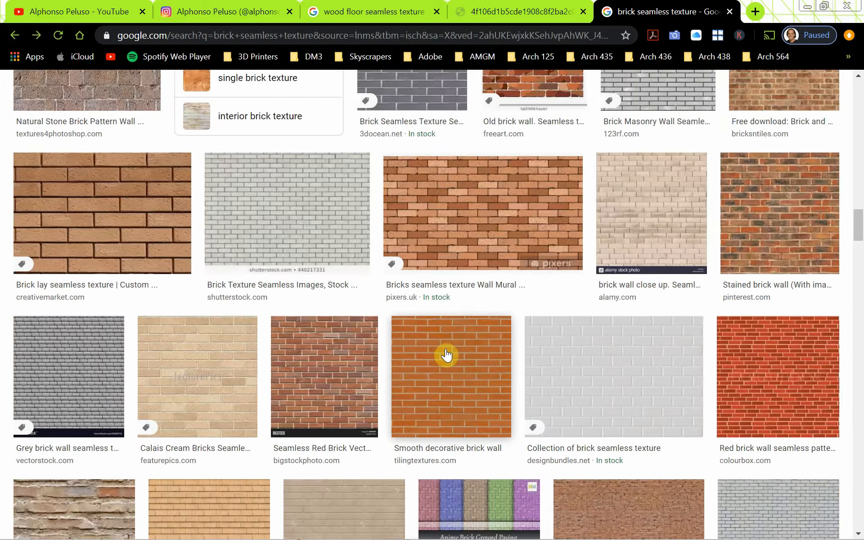
scroll(446, 355, up, 15)
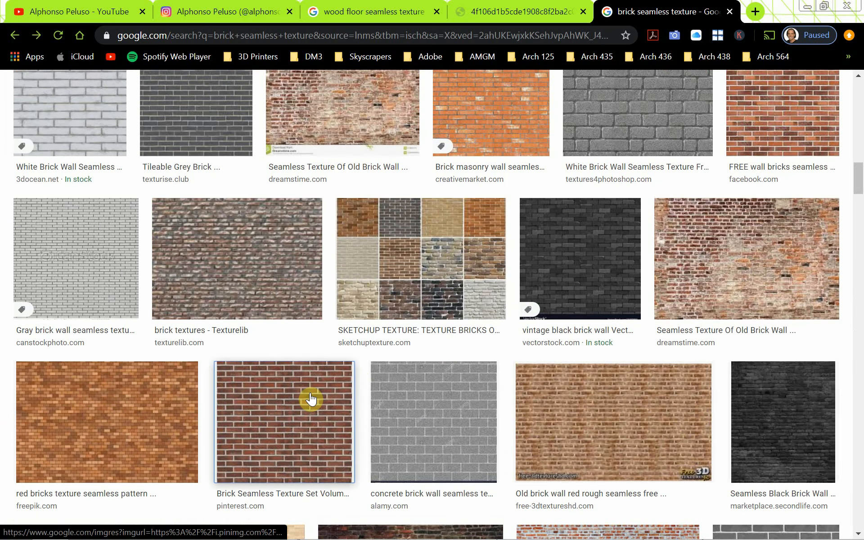
- Open the Pinterest Brick Seamless Texture Set Volume 2 image in its own tab and display it at full size
click(311, 399)
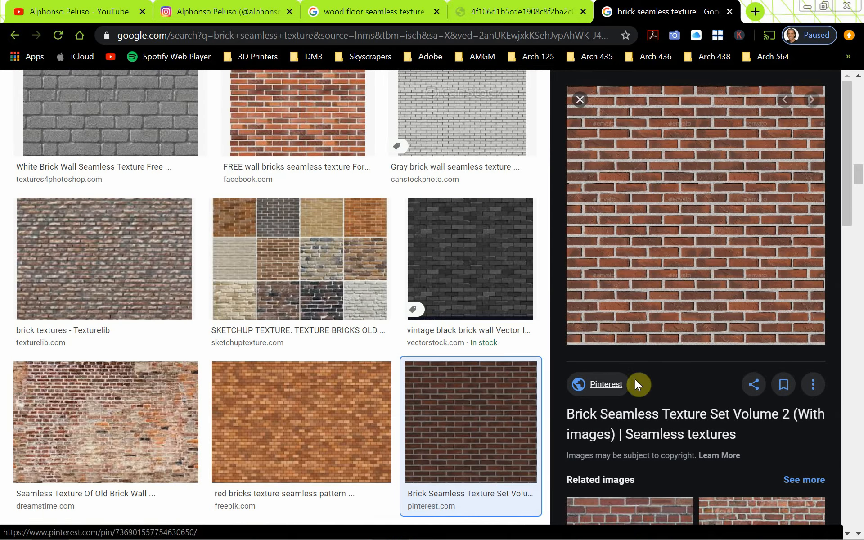
right_click(639, 313)
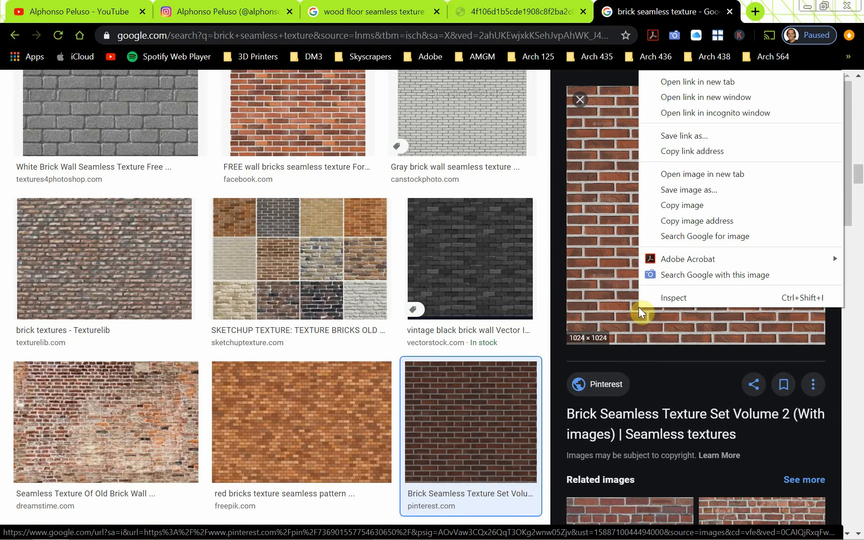
click(710, 178)
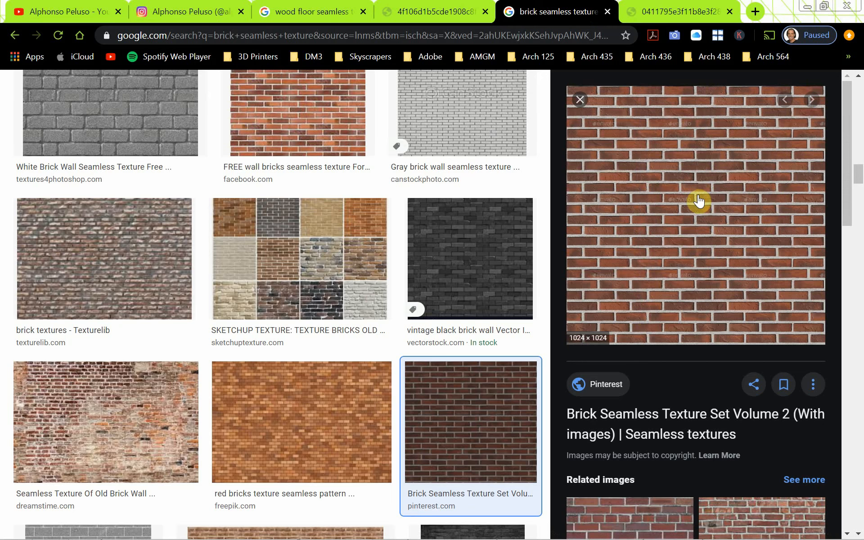
click(682, 13)
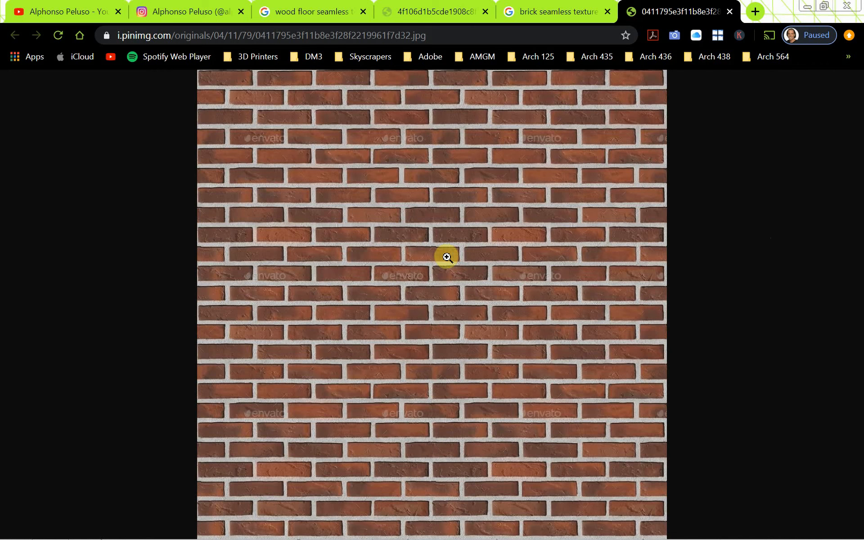
- Save the full-size brick image as the JPEG Brick_Wall in the Vray-Materials Materials folder
right_click(421, 258)
click(435, 281)
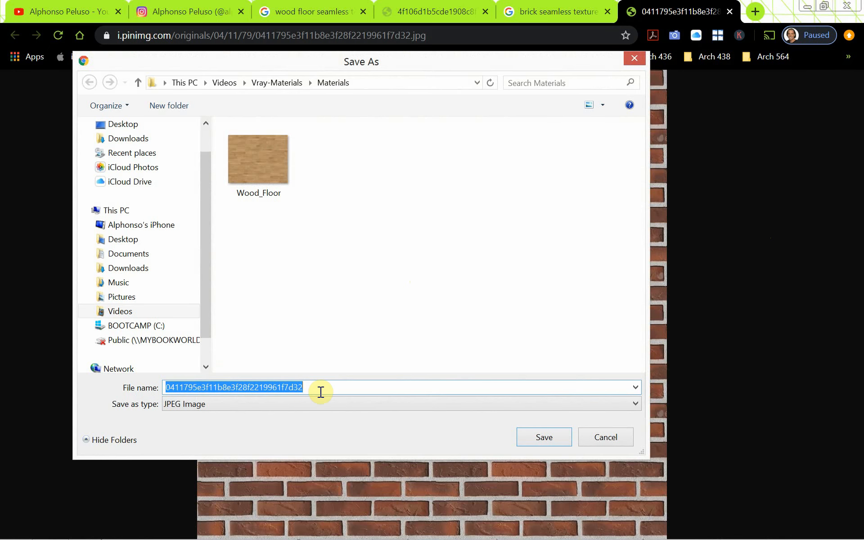
text(b)
text(Brick_Wall)
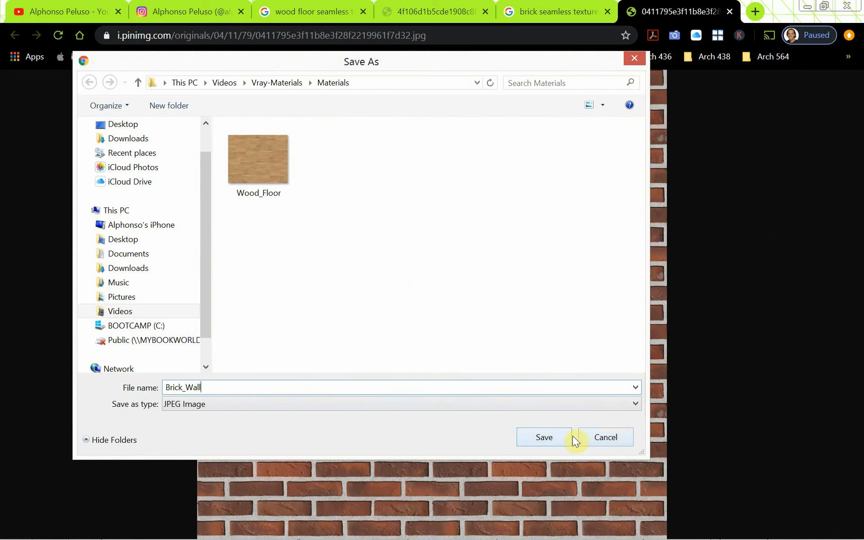
click(543, 441)
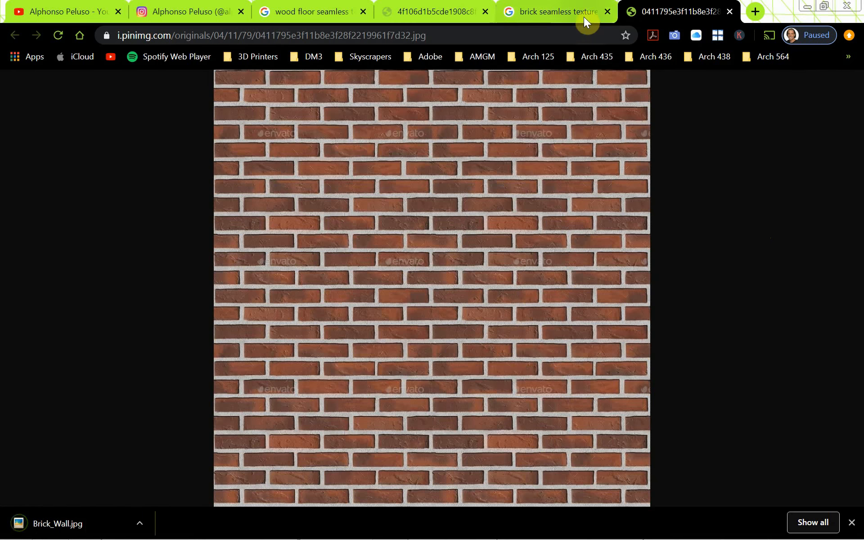
- Return to the brick seamless texture search, close the image preview and examine the variety of brick textures in the results
click(584, 17)
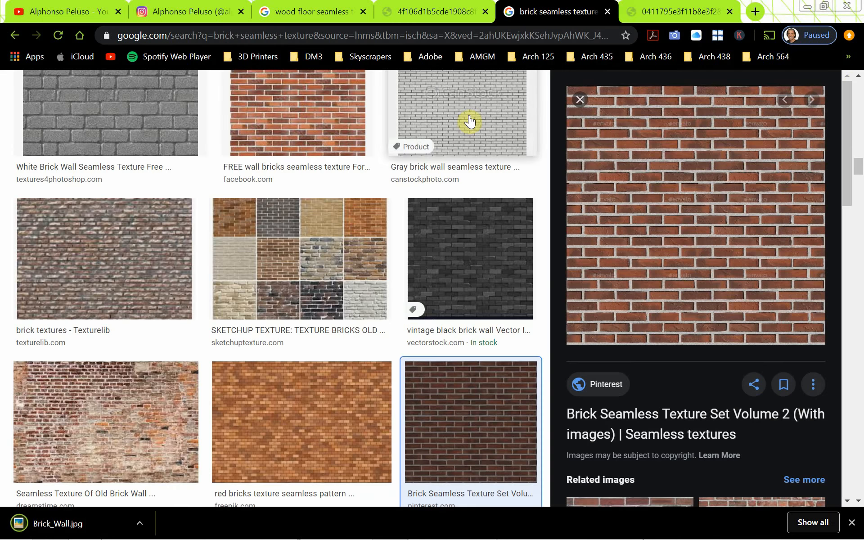
click(580, 100)
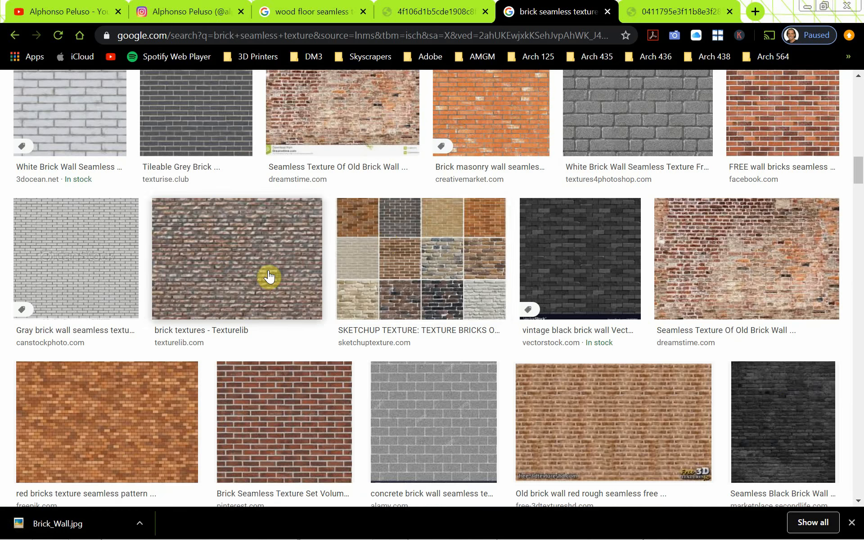
scroll(269, 276, down, 3)
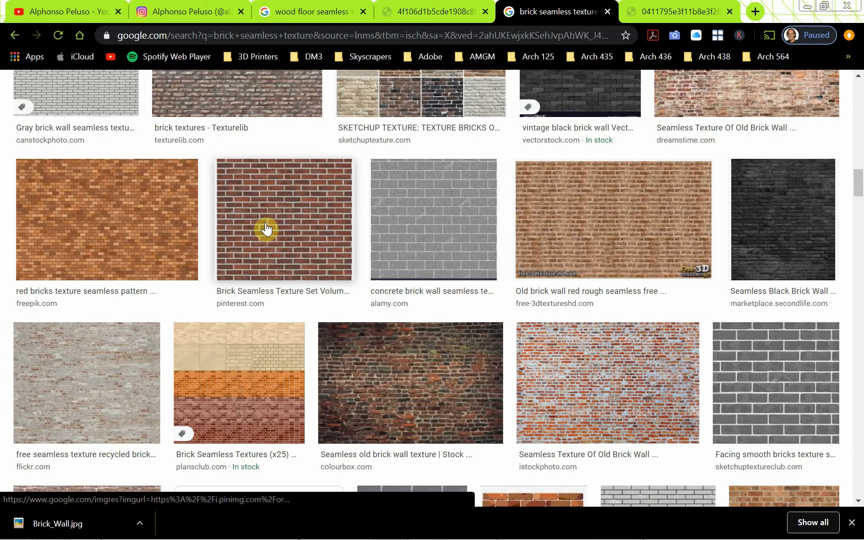
scroll(270, 232, down, 5)
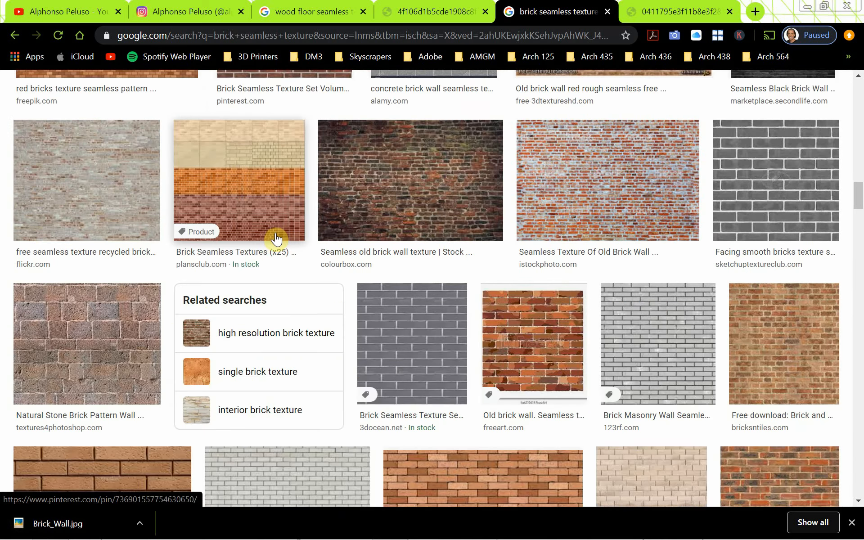
scroll(394, 253, down, 4)
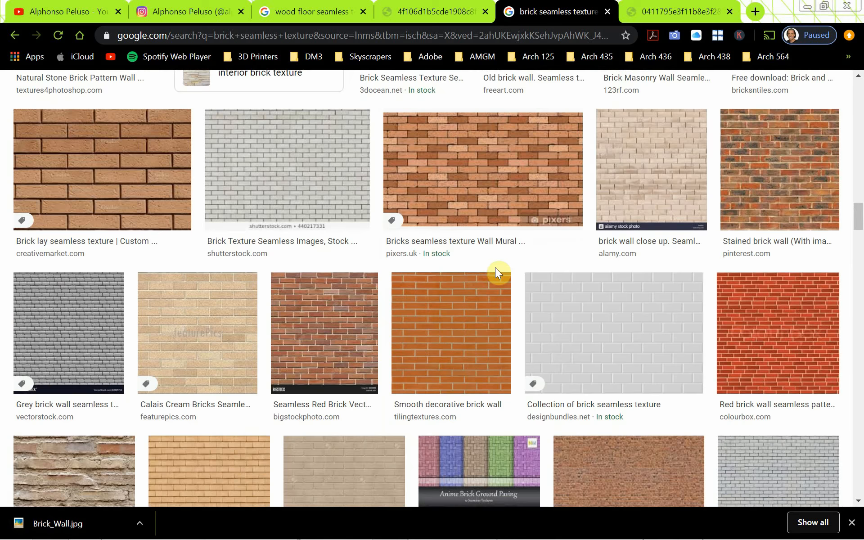
scroll(496, 270, down, 4)
scroll(497, 276, down, 5)
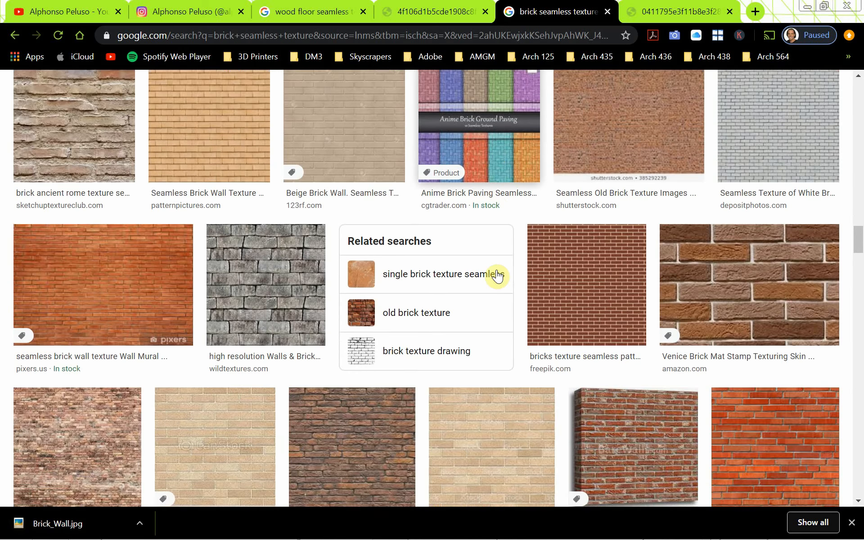
scroll(497, 275, down, 13)
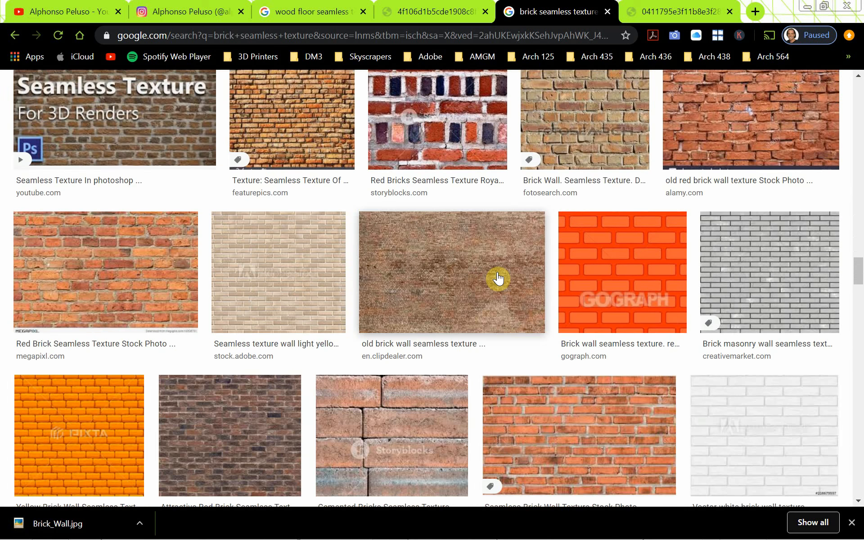
scroll(498, 279, down, 10)
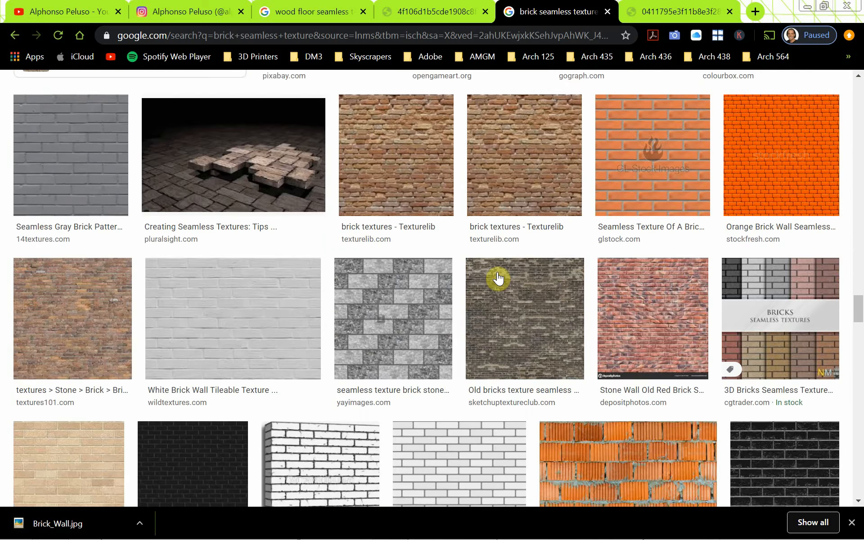
scroll(497, 279, down, 12)
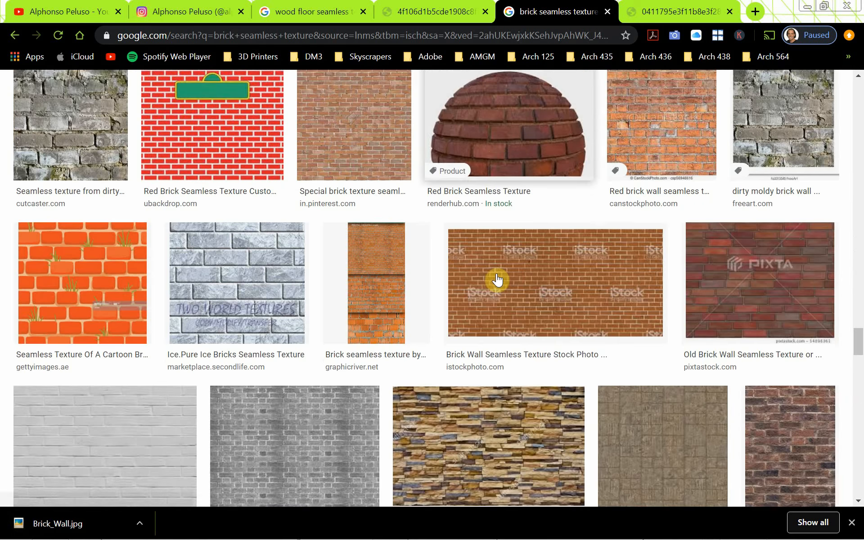
scroll(497, 279, down, 9)
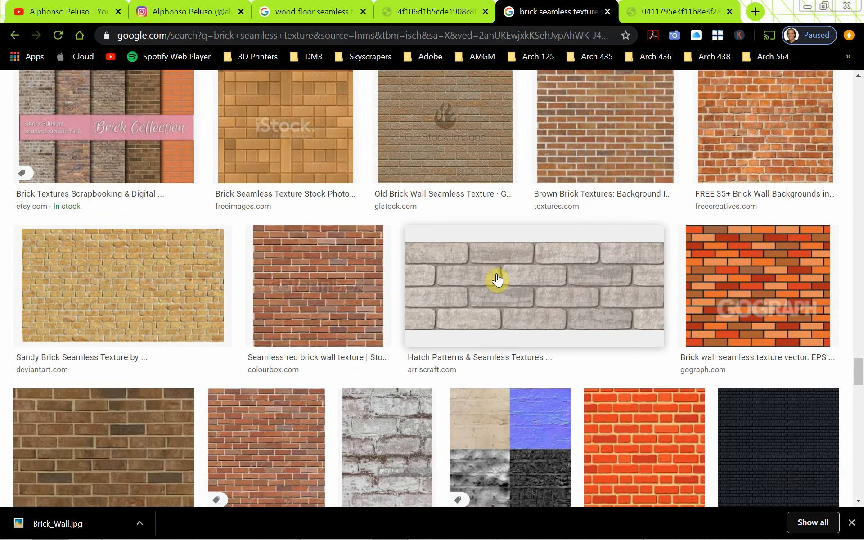
scroll(498, 279, down, 5)
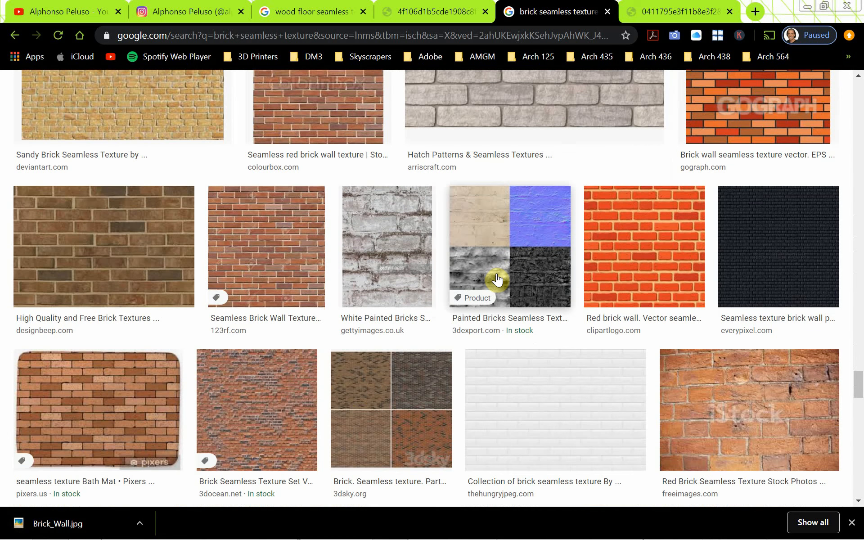
scroll(498, 279, down, 10)
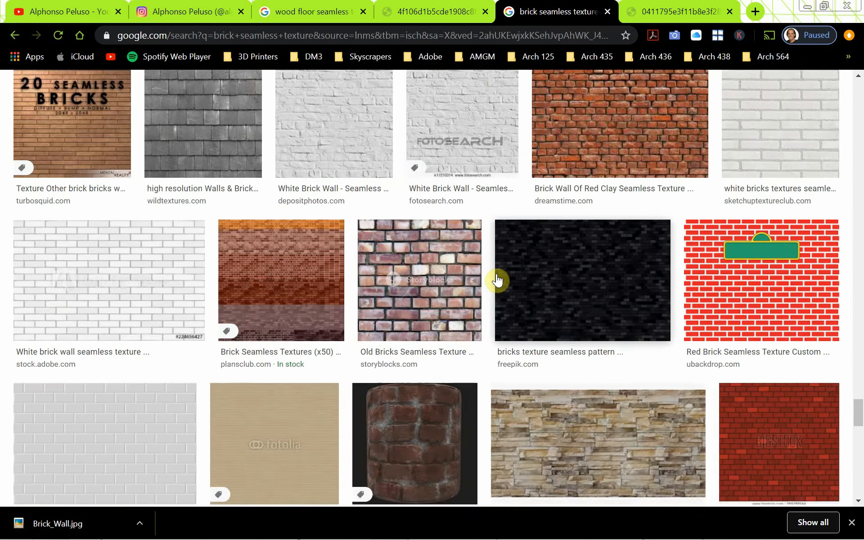
scroll(497, 280, down, 14)
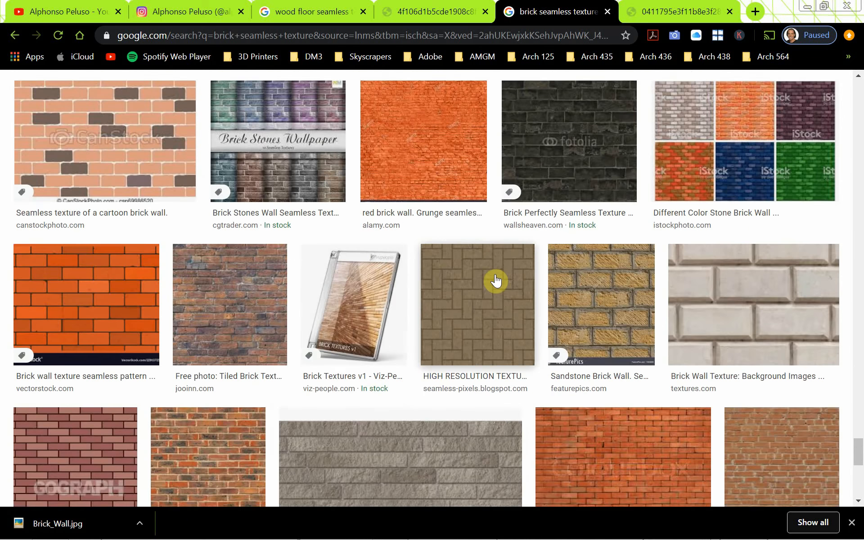
scroll(495, 280, down, 6)
scroll(771, 353, down, 6)
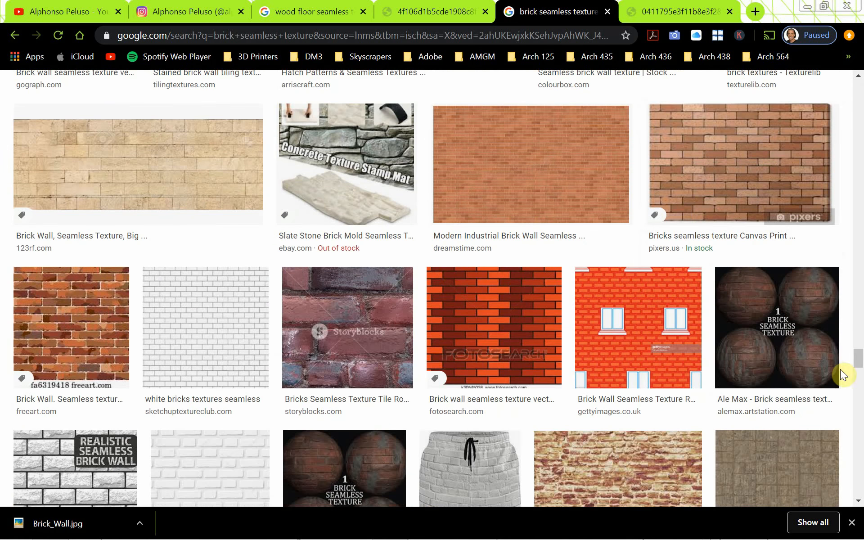
drag(859, 371, 857, 76)
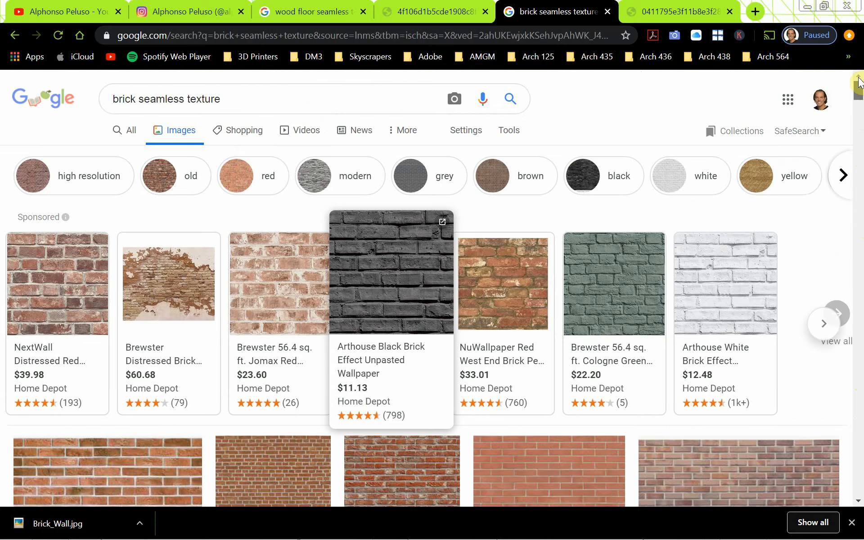
- Switch to Rhino and show all hidden objects in the room scene
click(806, 6)
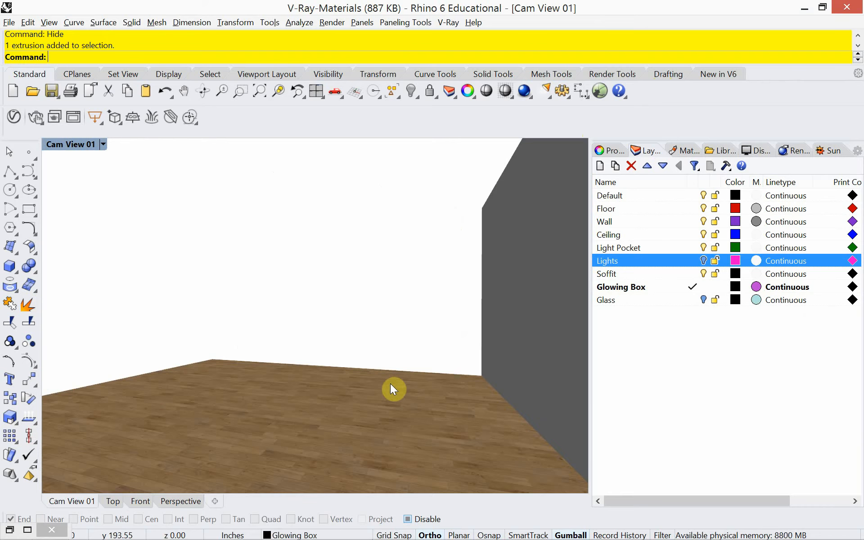
click(516, 289)
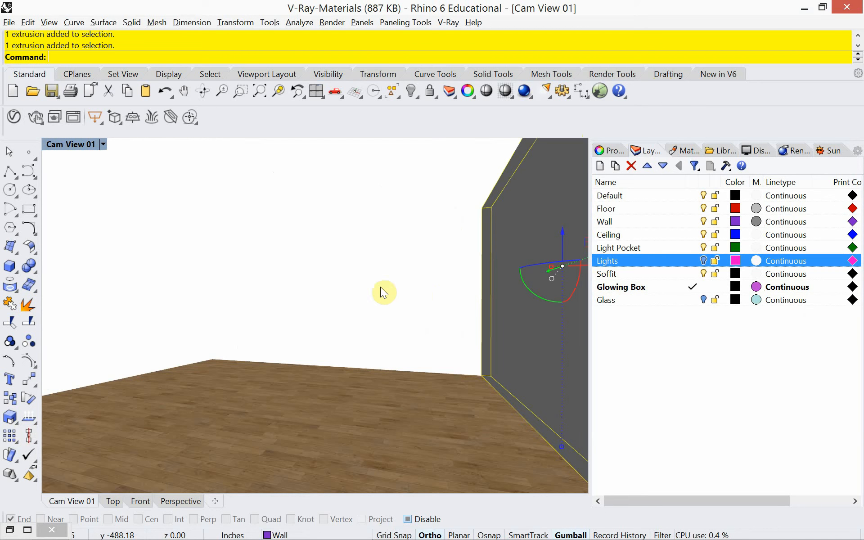
click(343, 285)
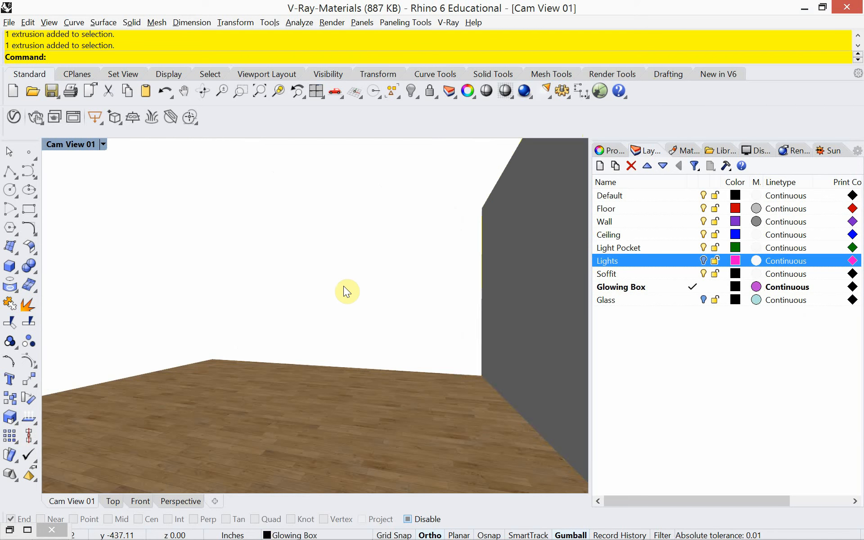
key(BackSpace)
key(BackSpace)
text(Show)
key(Return)
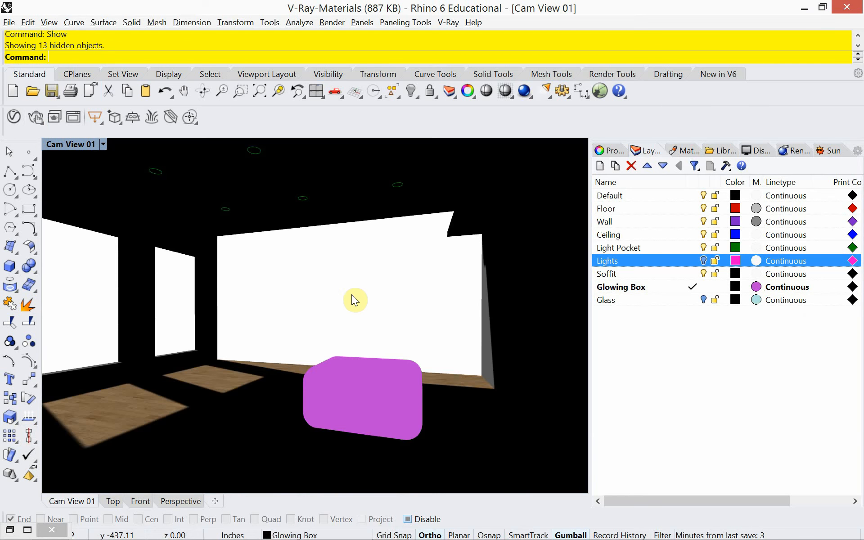
- Toggle the visibility of the Wall layer off and on to check which walls belong to it
click(703, 221)
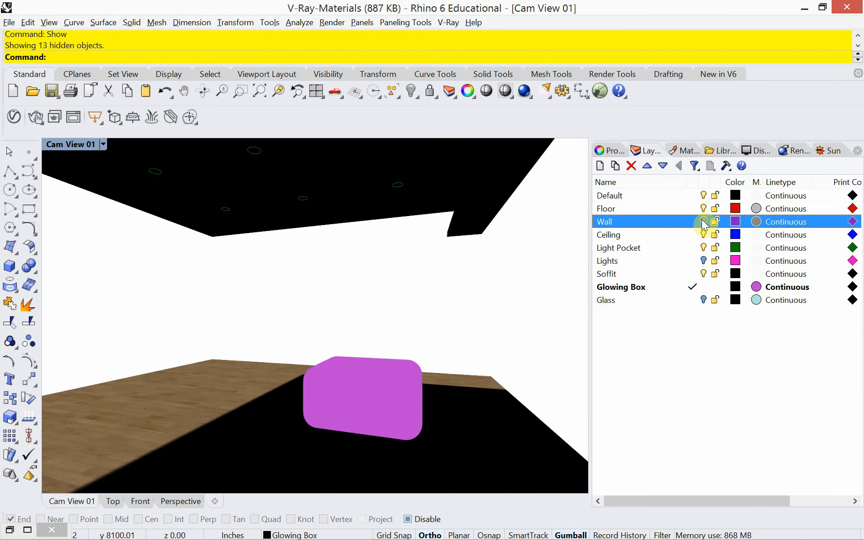
click(703, 221)
click(703, 221)
click(703, 222)
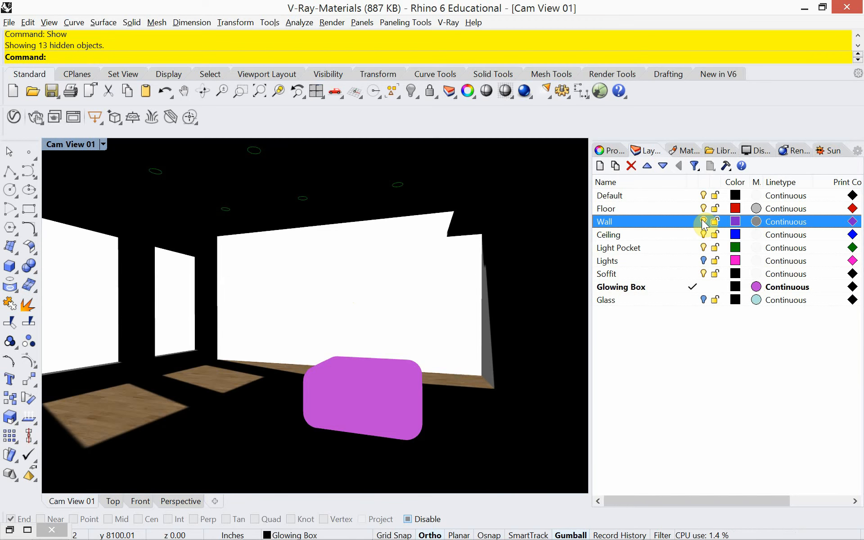
- Isolate the solid side wall and the floor by inverting their selection and hiding everything else
click(526, 290)
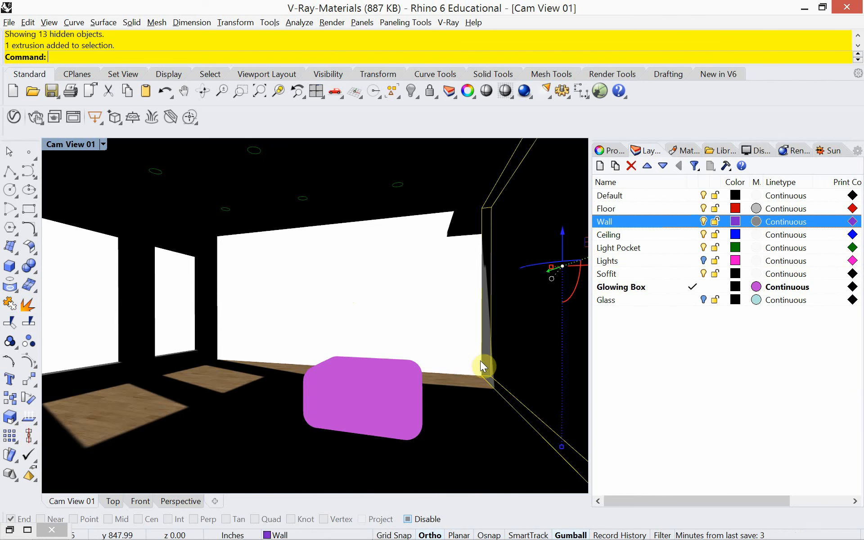
shift+click(442, 434)
text(Invert)
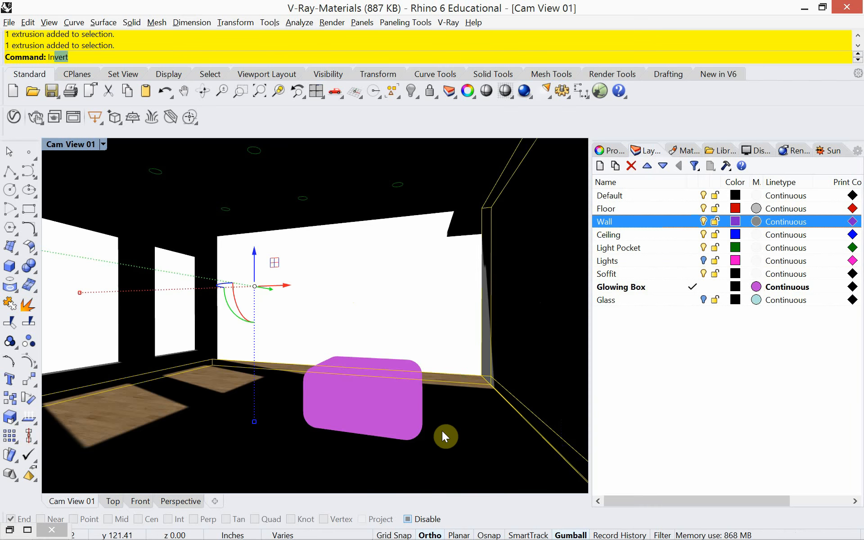
key(Return)
text(Hide)
key(Return)
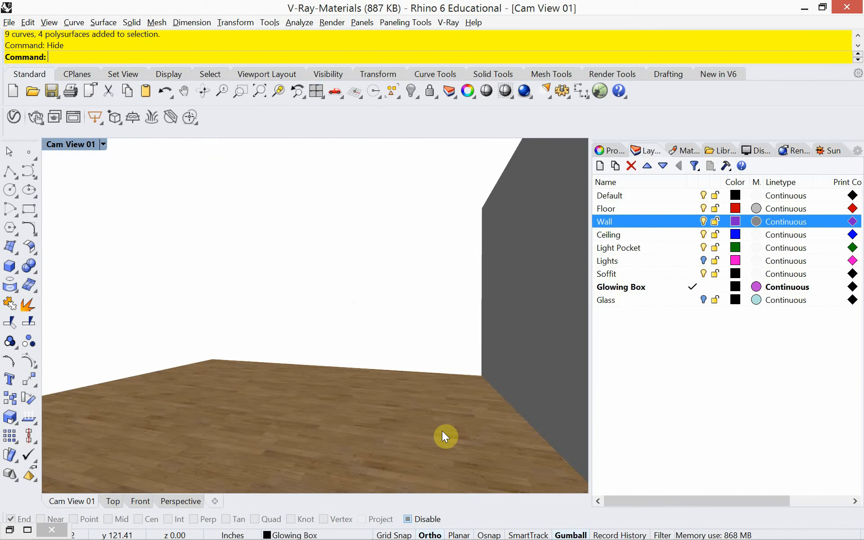
- Create a new Generic material in the V-Ray Asset Editor and name it Brick Wall
click(14, 117)
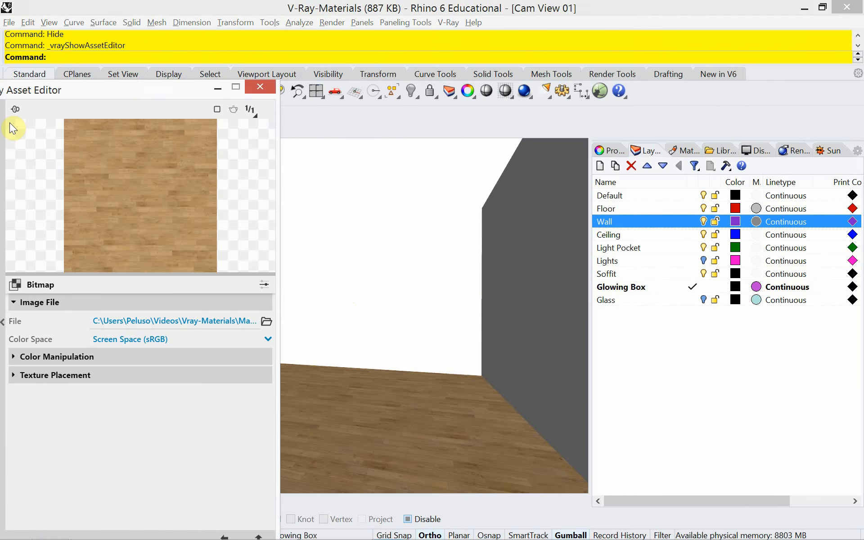
drag(133, 90, 371, 86)
click(277, 301)
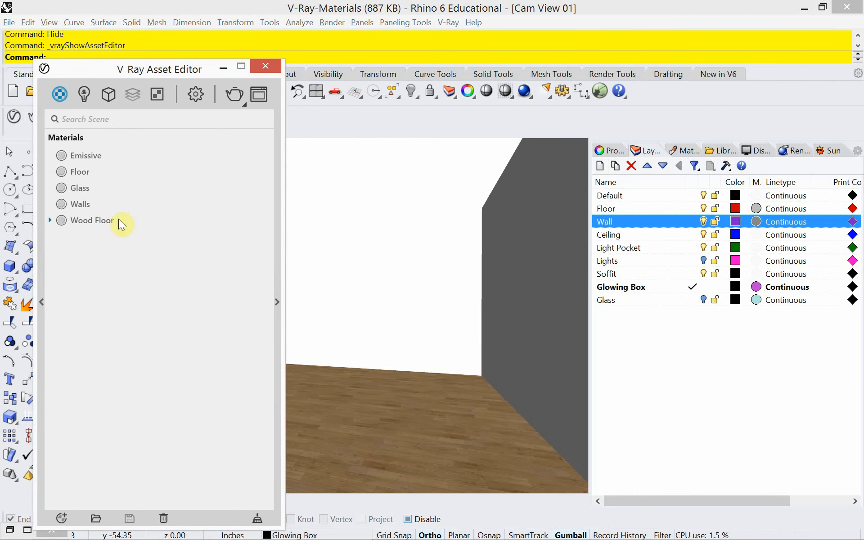
click(57, 93)
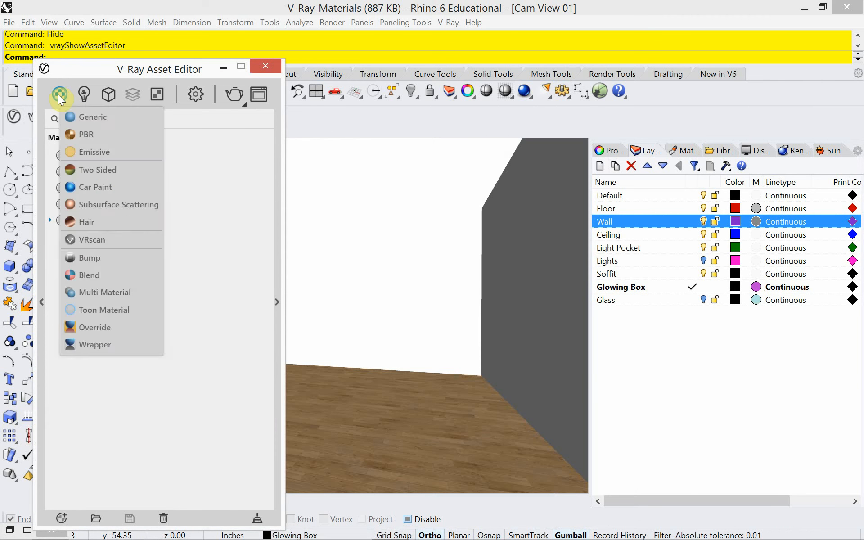
click(75, 114)
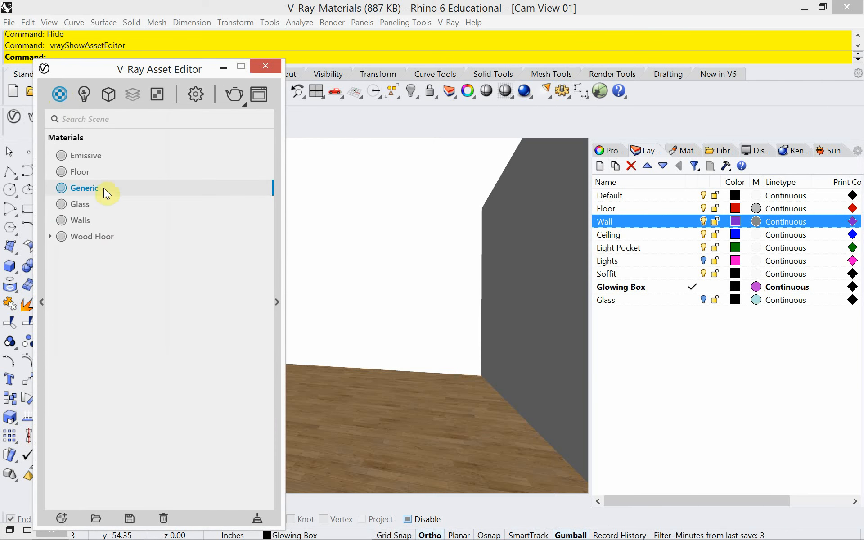
double_click(72, 188)
text(Br)
click(134, 321)
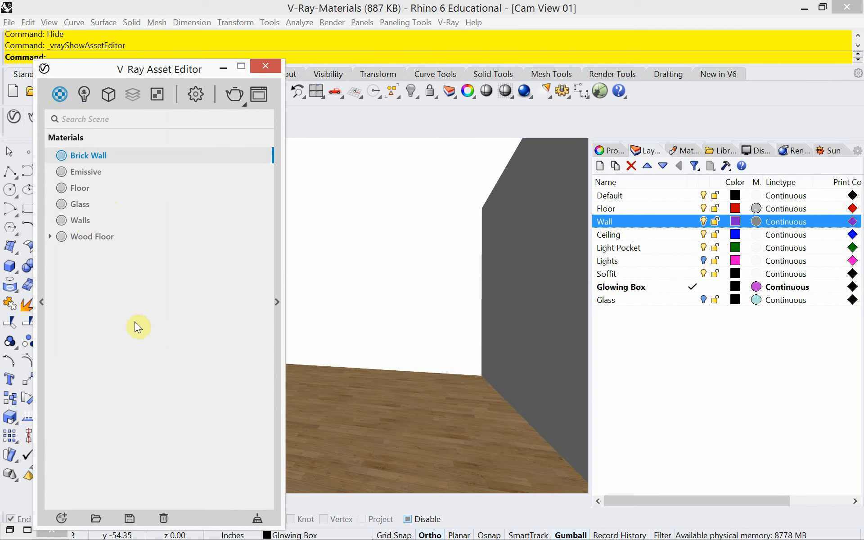
- Apply the Brick Wall material to the isolated side wall
right_click(158, 156)
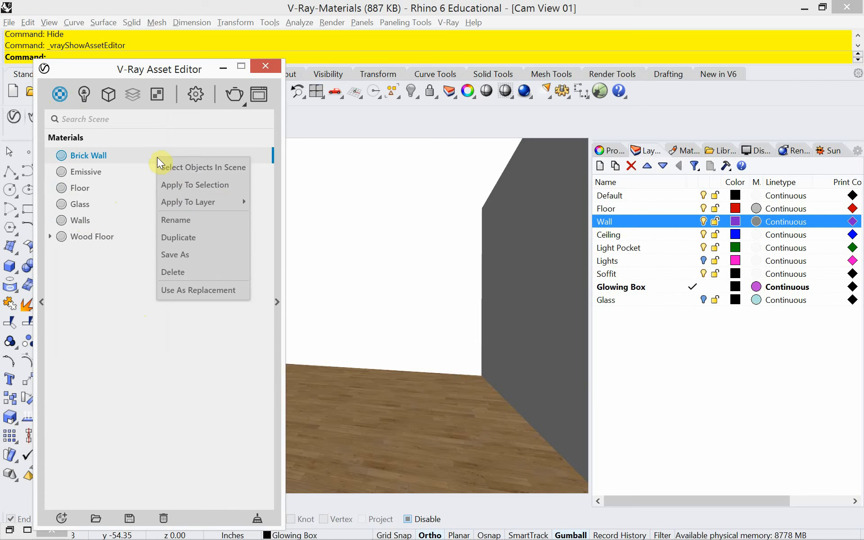
mouse_move(188, 204)
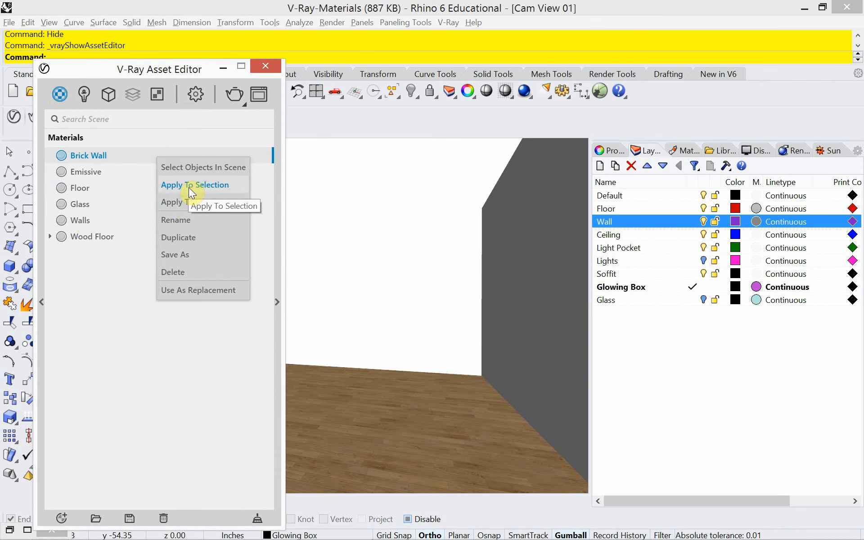
click(505, 216)
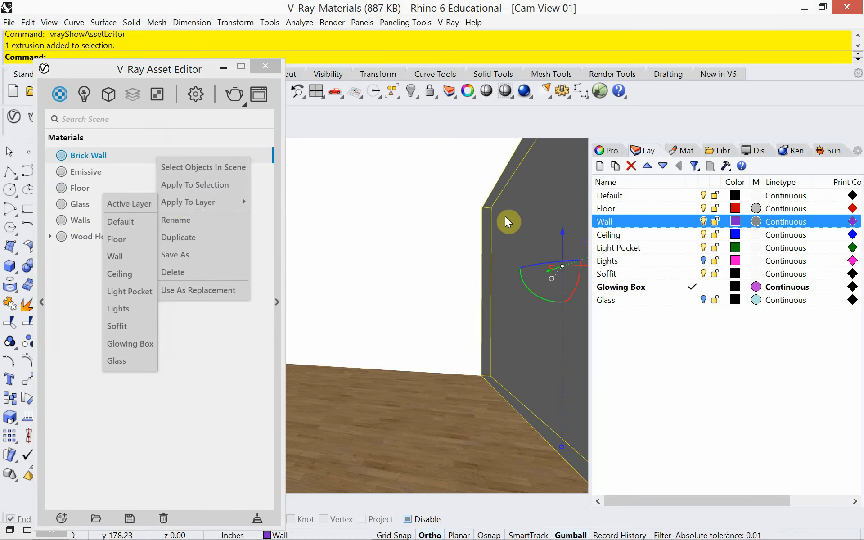
click(204, 189)
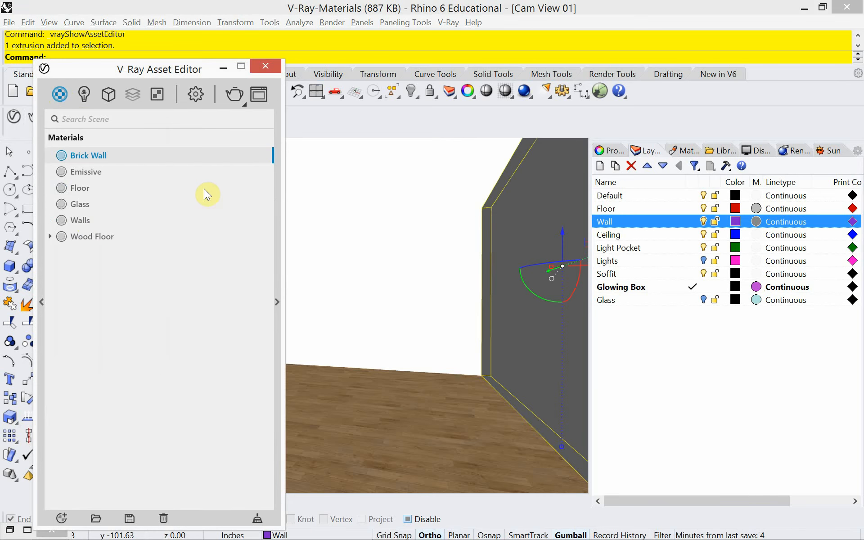
- Test red diffuse colours on the Brick Wall material and settle on dark grey (R 0.374, G 0.356, B 0.356)
click(278, 303)
drag(403, 79, 197, 63)
click(182, 301)
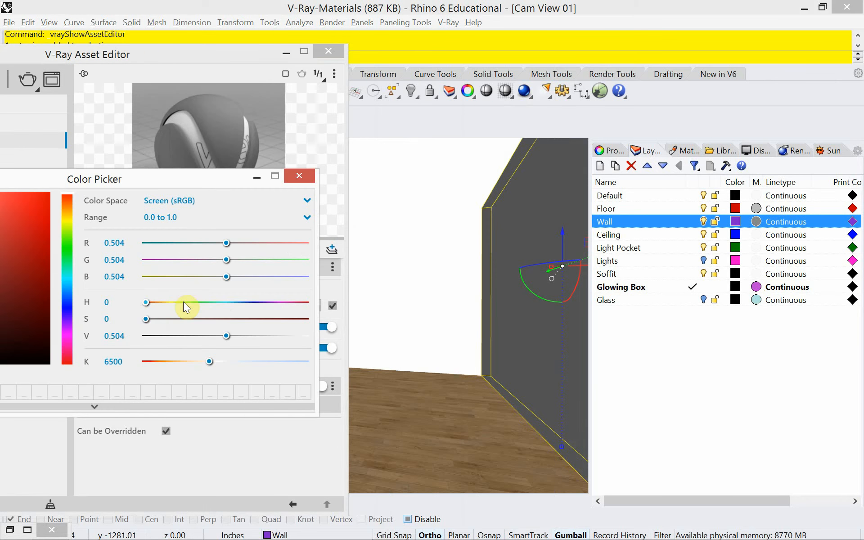
click(38, 208)
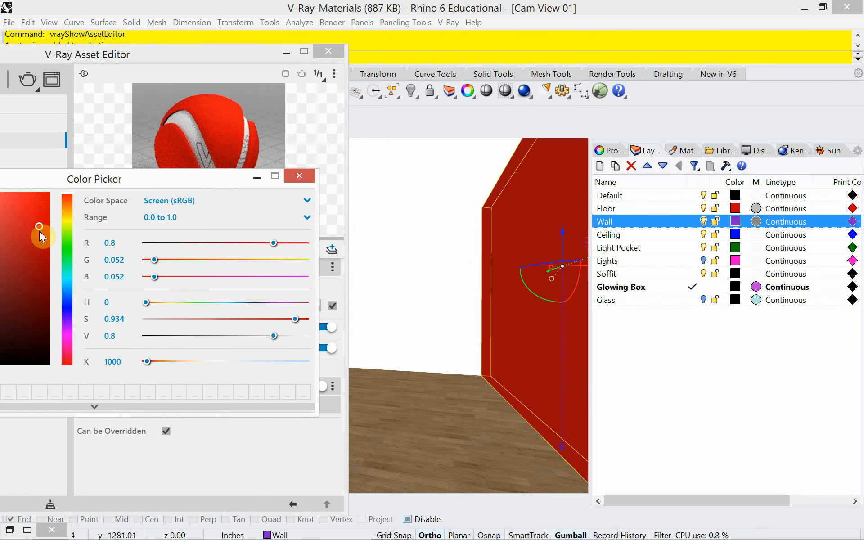
mouse_move(28, 237)
mouse_down()
mouse_move(22, 223)
mouse_move(41, 205)
mouse_up()
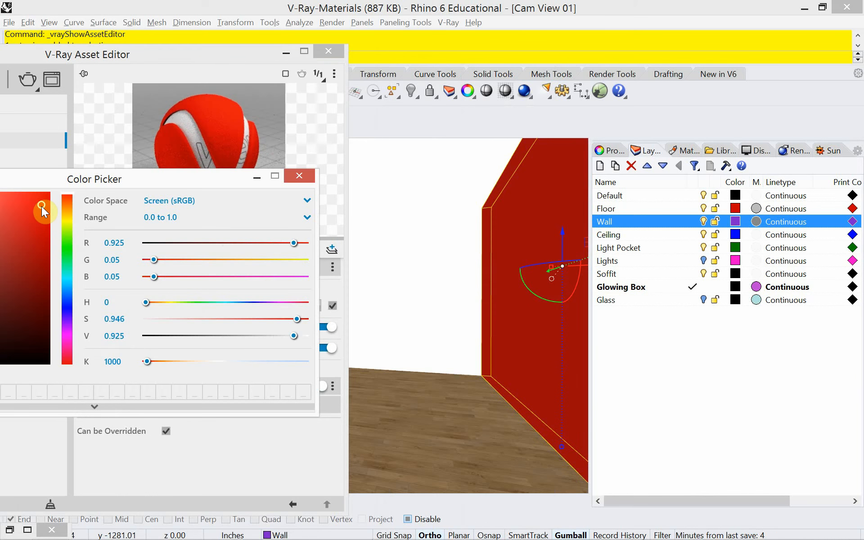
drag(51, 181, 193, 233)
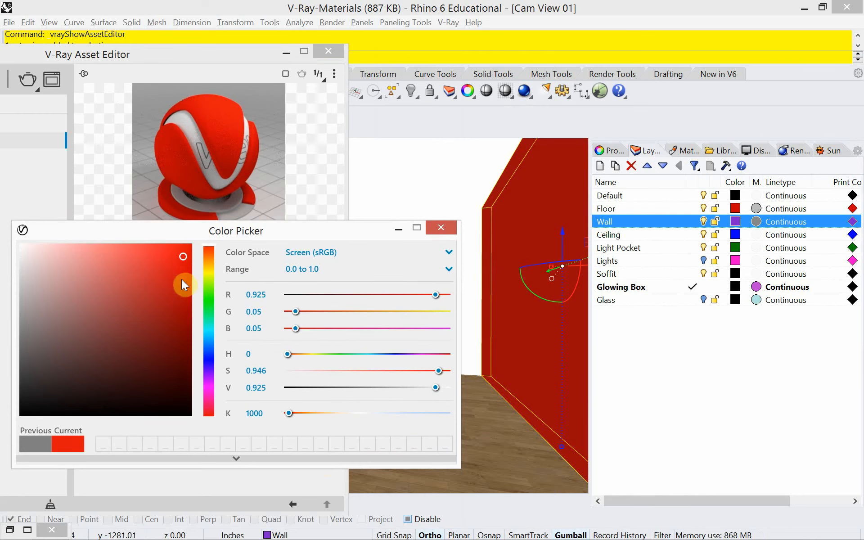
click(28, 352)
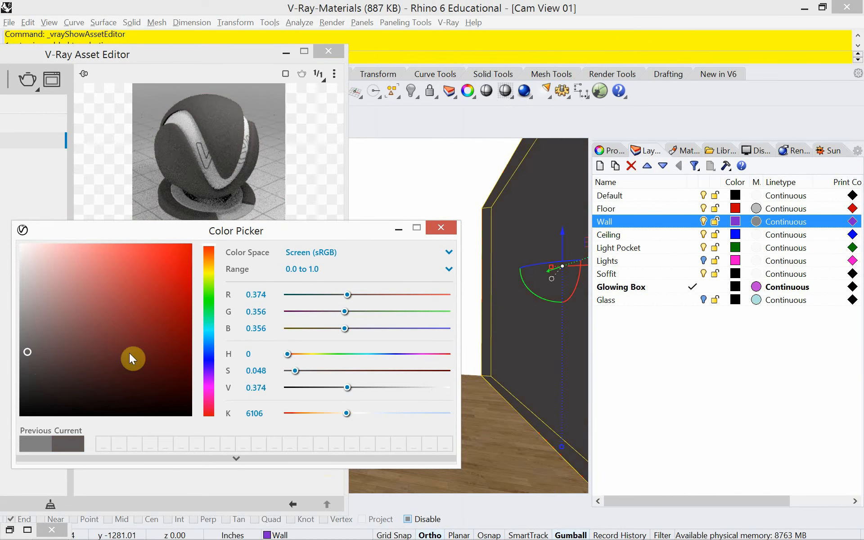
click(437, 226)
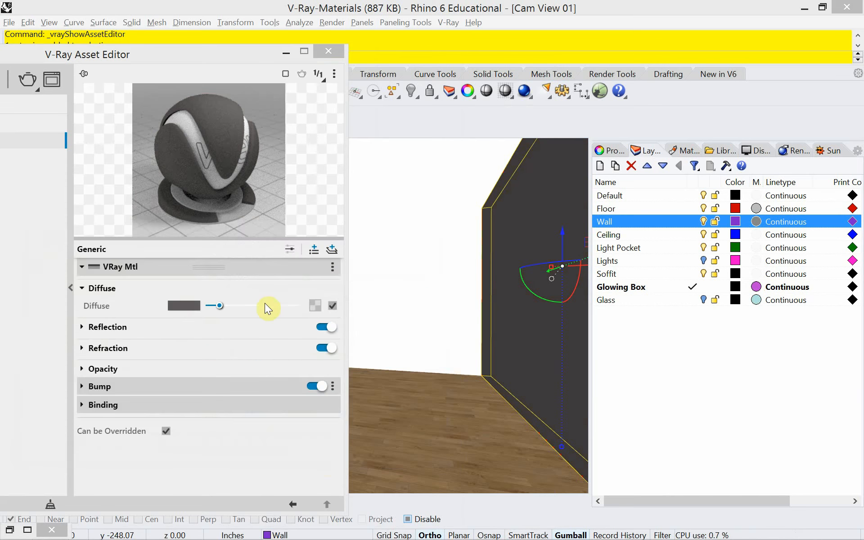
- Assign a Bitmap texture to the Brick Wall material's diffuse, using the Brick_Wall image from the Materials folder
click(315, 307)
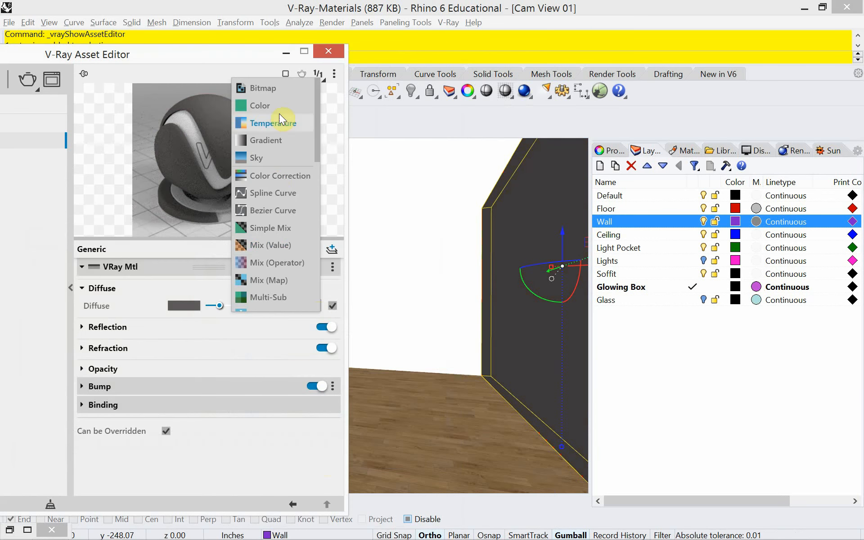
click(277, 88)
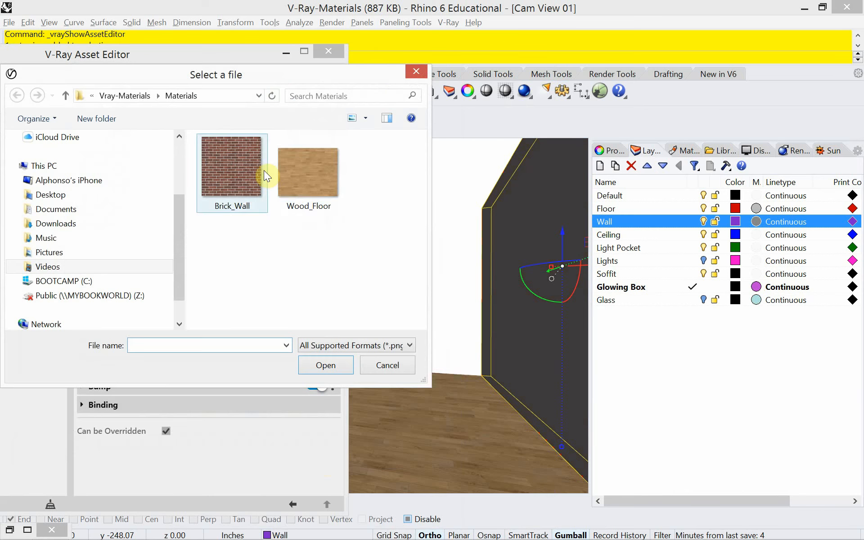
click(231, 179)
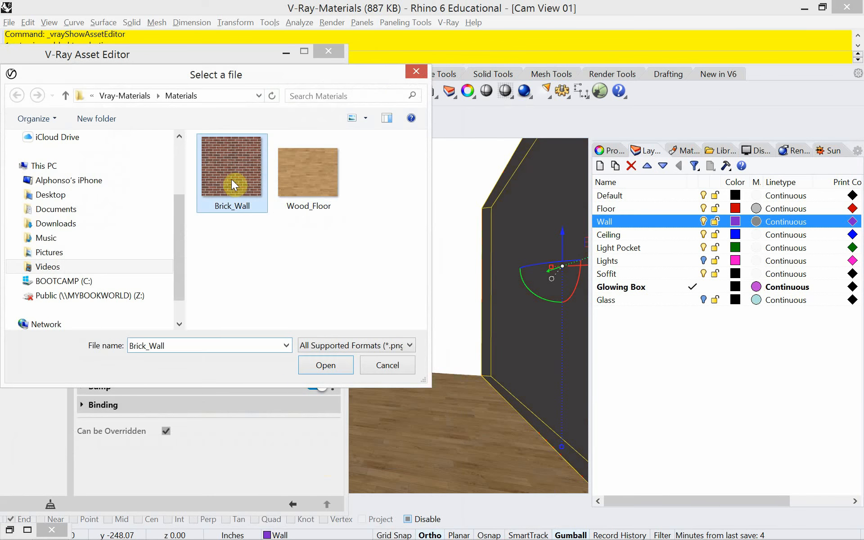
click(317, 364)
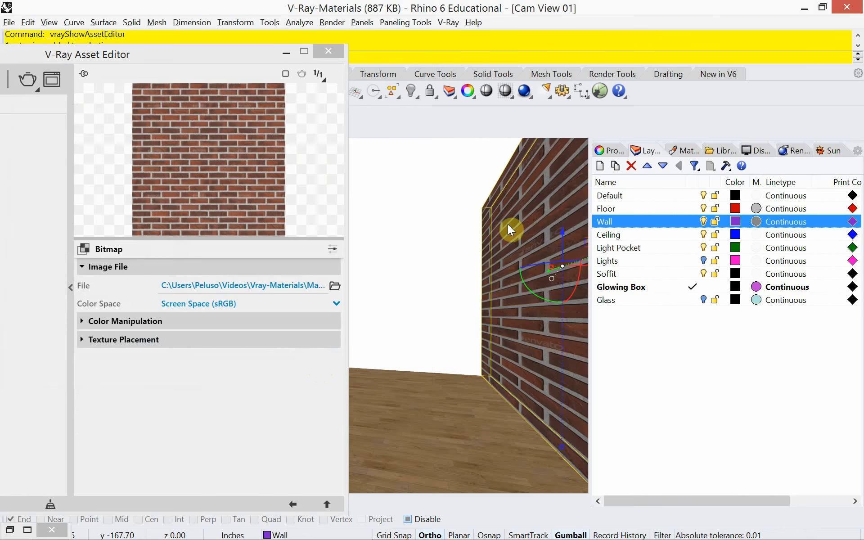
- Switch to Chrome to examine the full-size source image of the seamless brick texture, and return to Rhino
drag(127, 50, 344, 52)
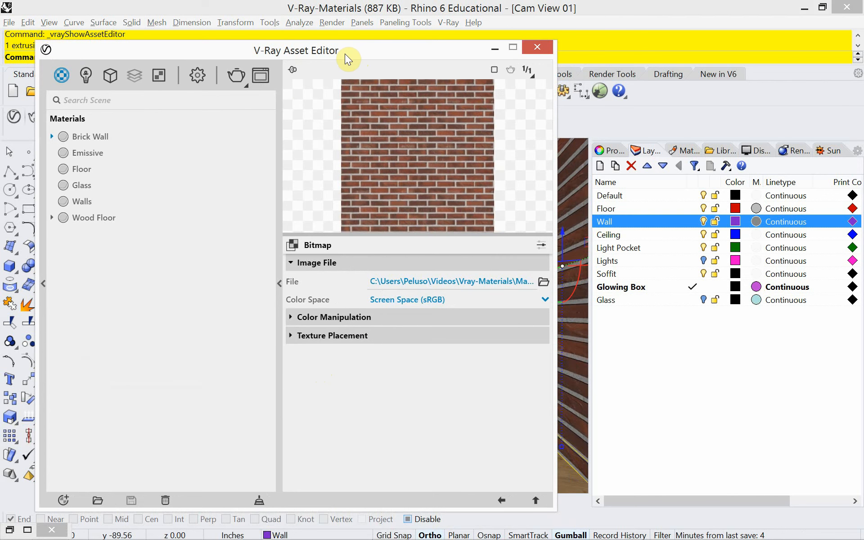
mouse_move(165, 524)
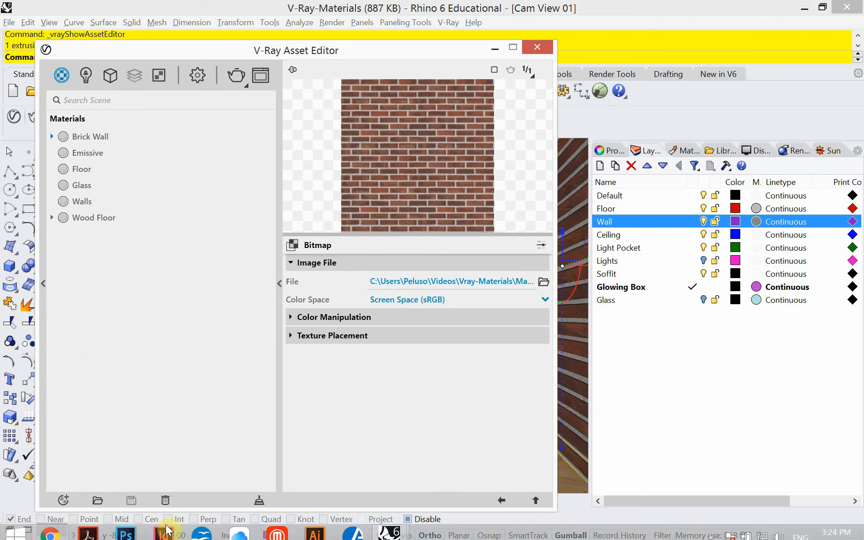
click(49, 532)
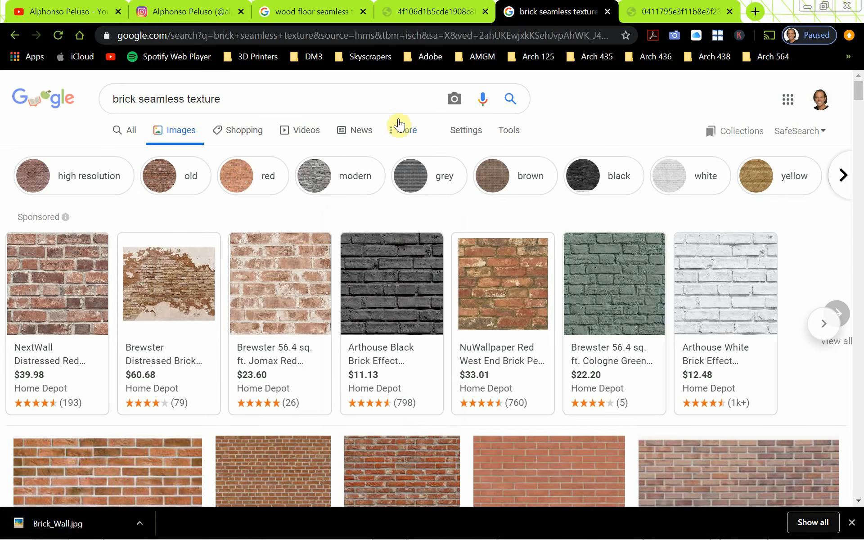
click(652, 12)
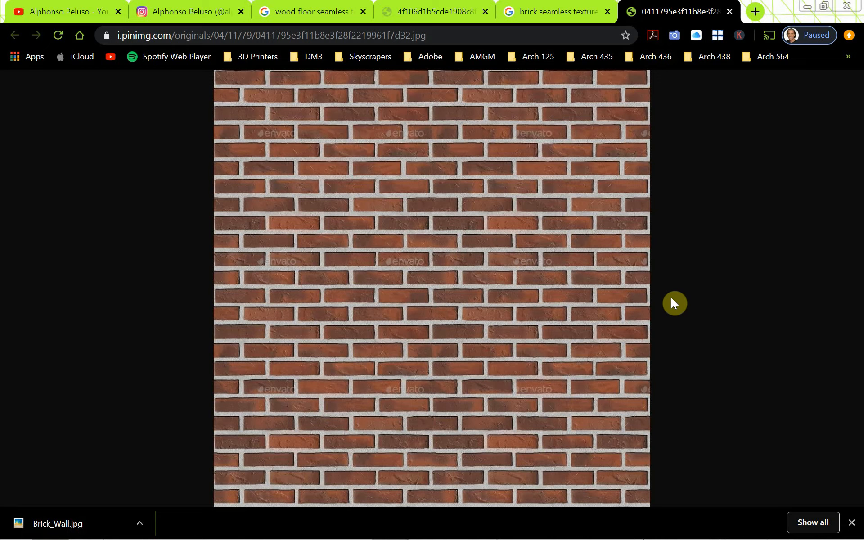
mouse_move(252, 518)
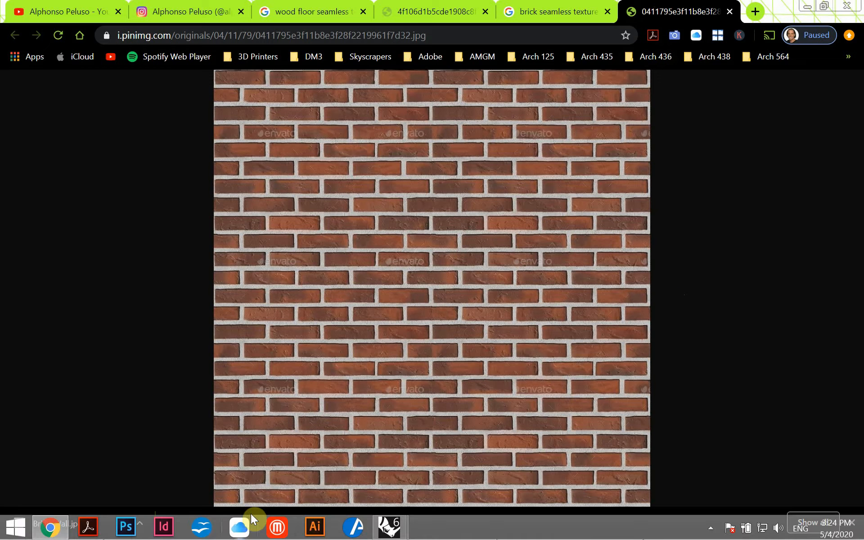
key(alt+Tab)
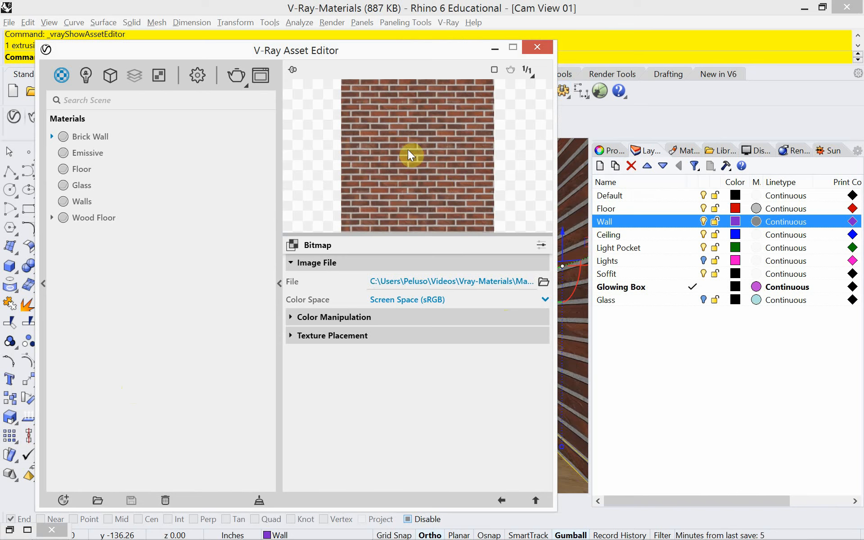
- Replace the diffuse bitmap's image file with Brick_Wall from the Test folder inside Vray-Materials
click(543, 284)
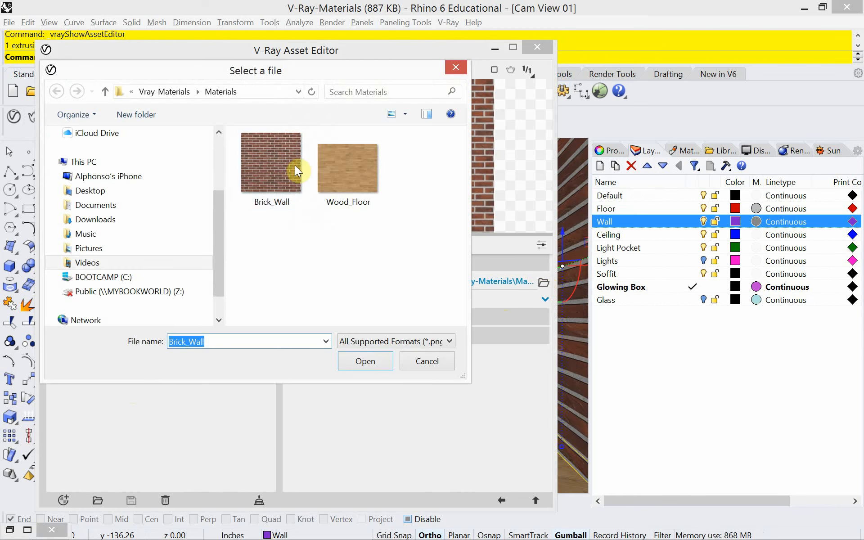
click(176, 91)
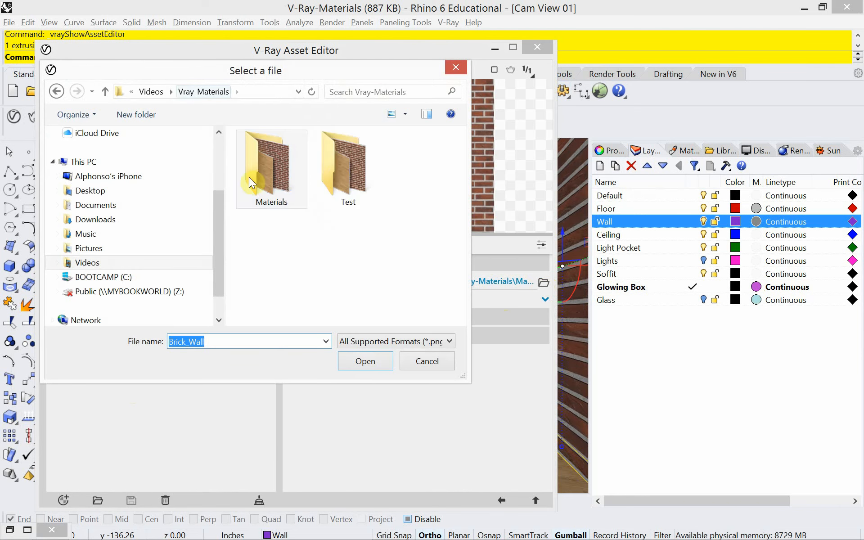
double_click(335, 173)
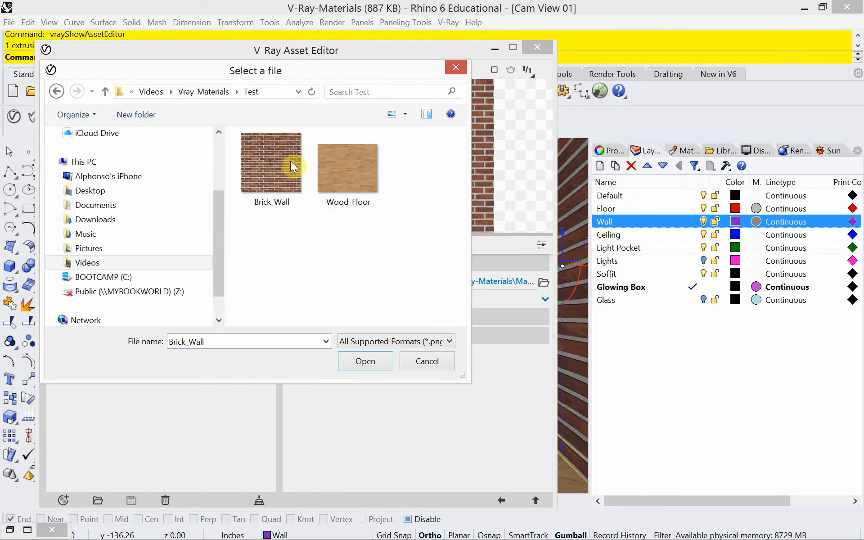
click(374, 362)
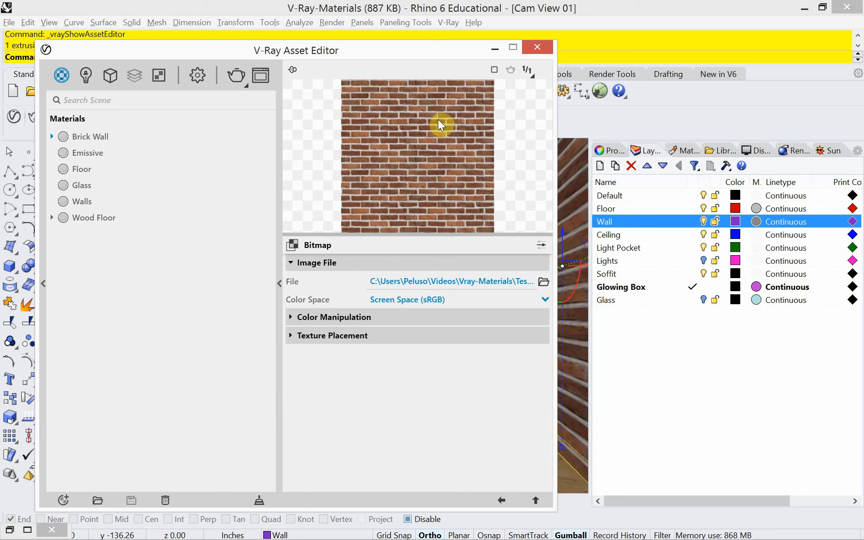
- Review the Brick Wall material's main parameters and the settings of its diffuse bitmap
click(501, 500)
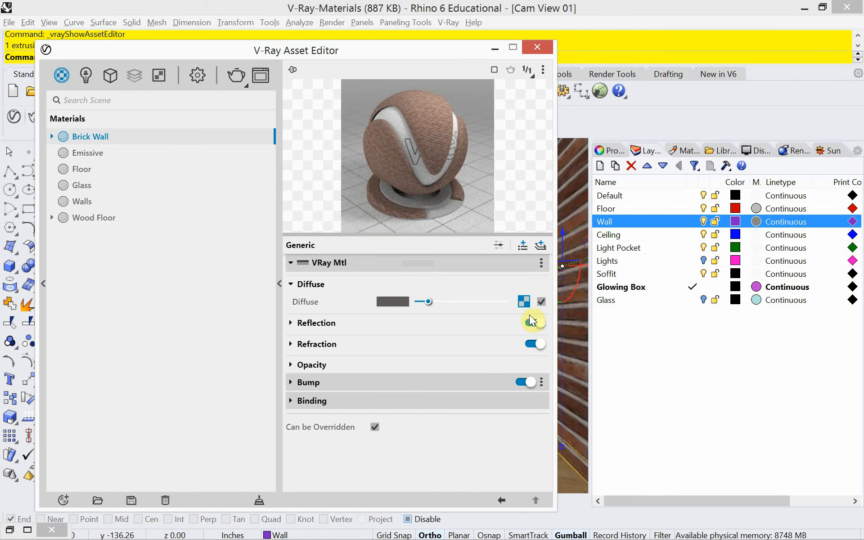
click(524, 301)
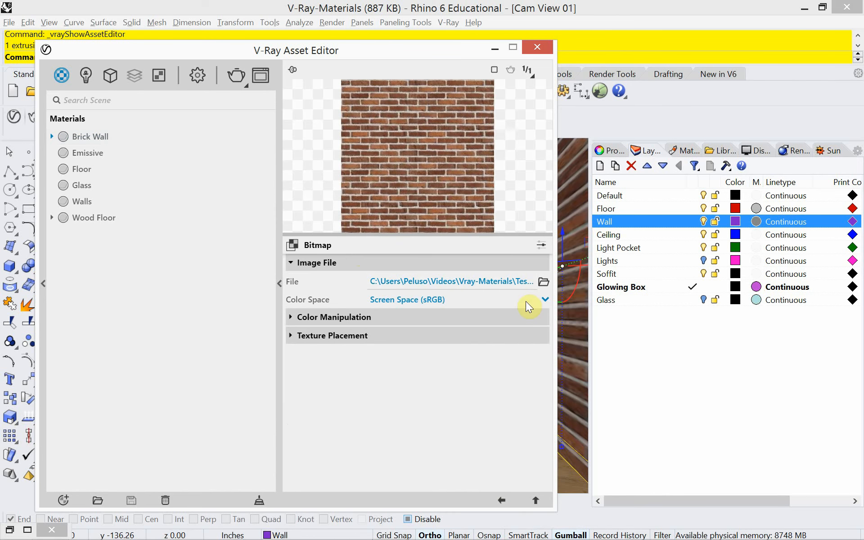
click(501, 498)
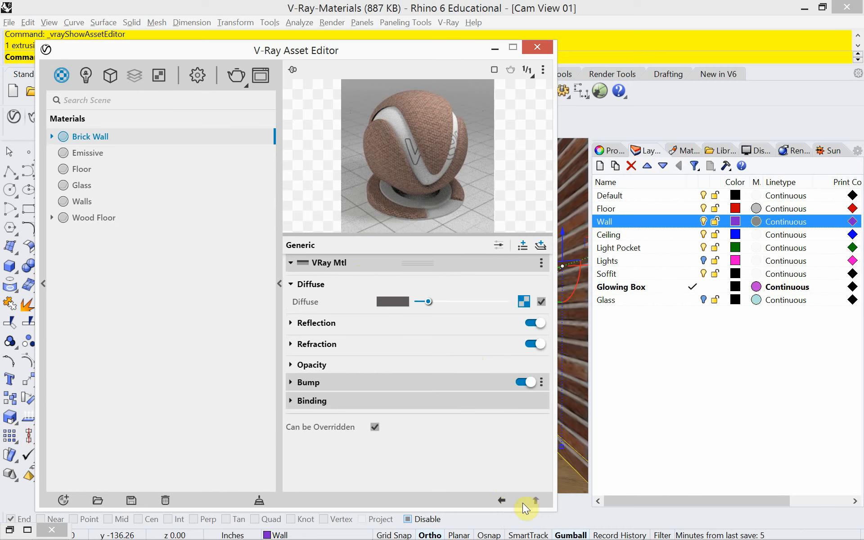
click(525, 304)
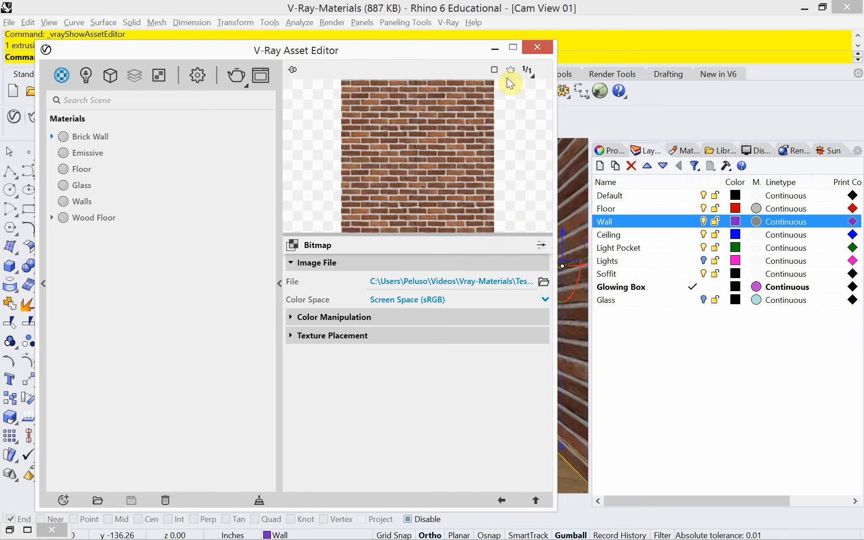
- Close the V-Ray Asset Editor and apply capped box mapping to the brick wall, with a box about 47 × 46 × 49 inches drawn on the floor
click(537, 47)
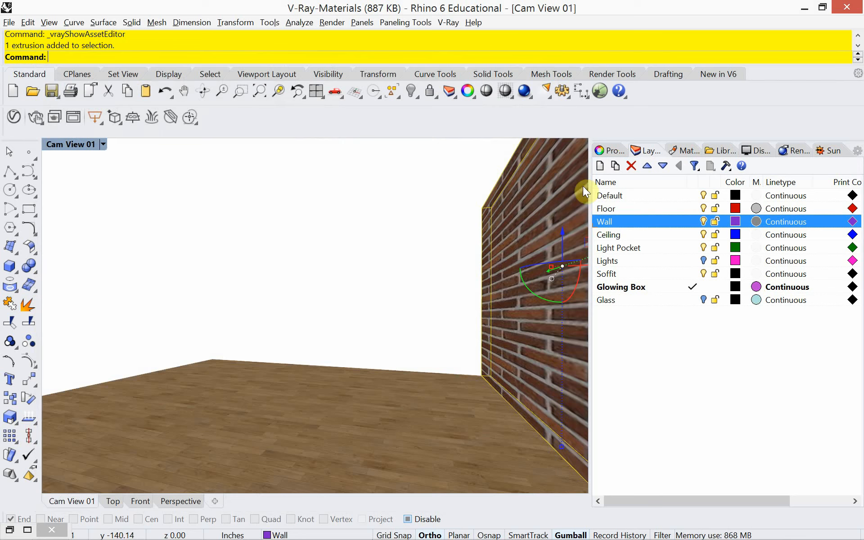
click(615, 154)
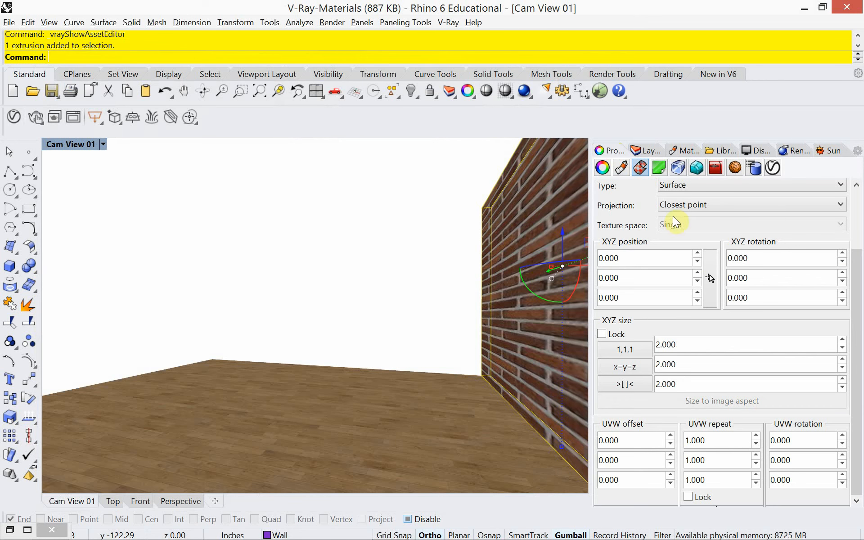
drag(857, 282, 859, 223)
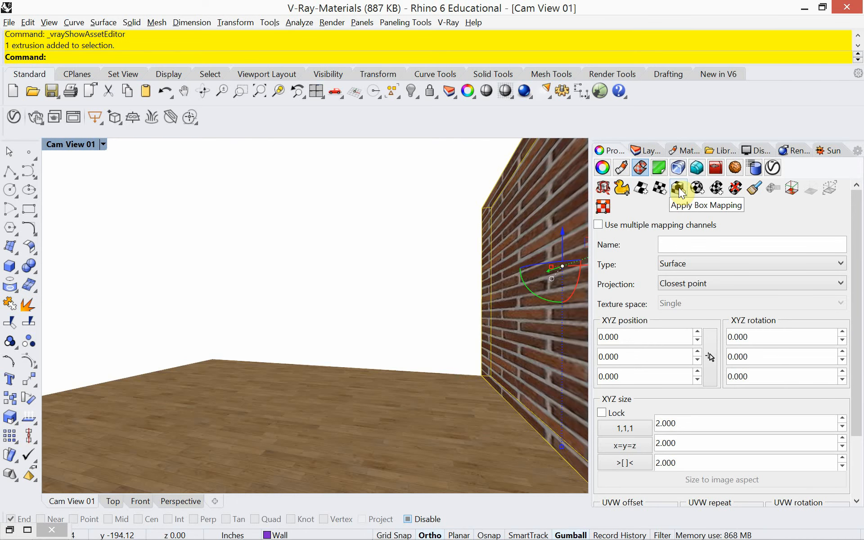
click(163, 501)
right_drag(295, 387, 295, 475)
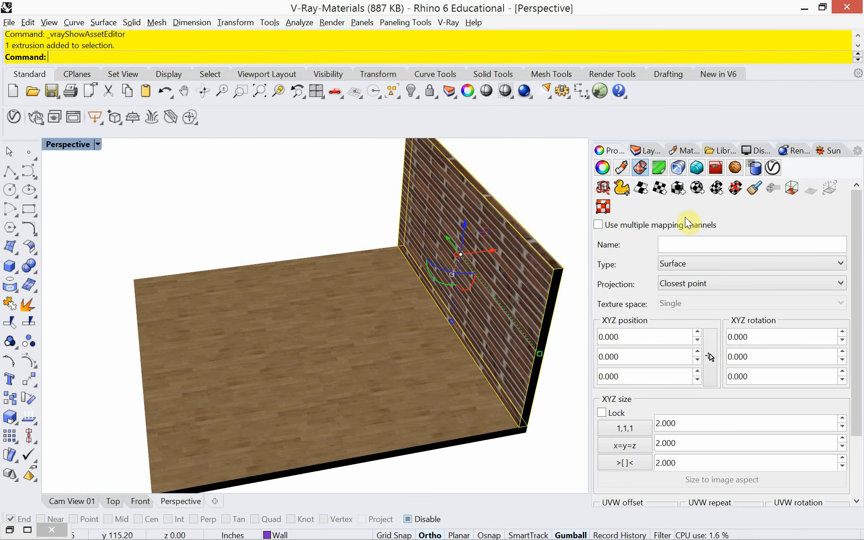
click(679, 188)
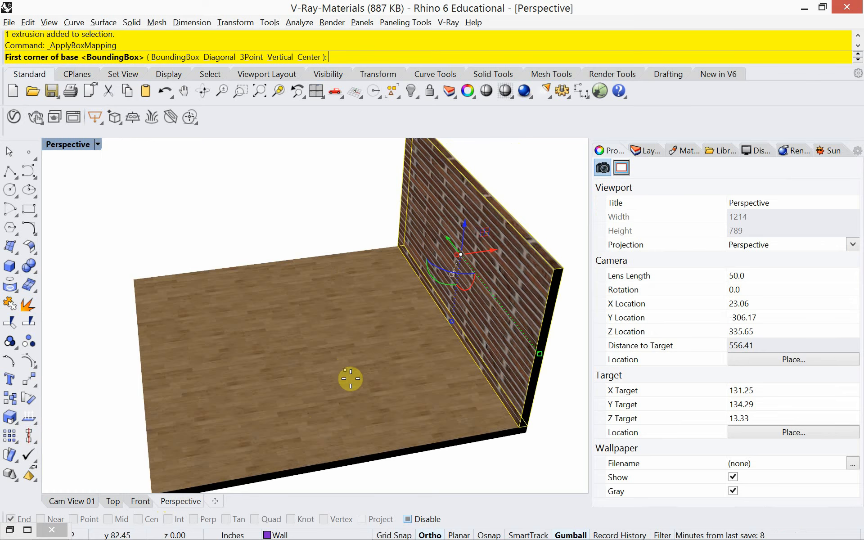
click(370, 390)
click(289, 360)
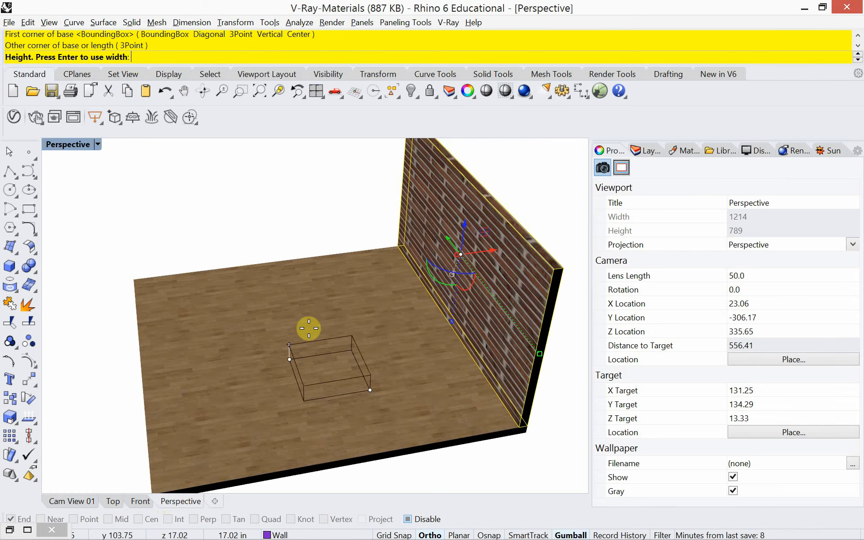
click(325, 302)
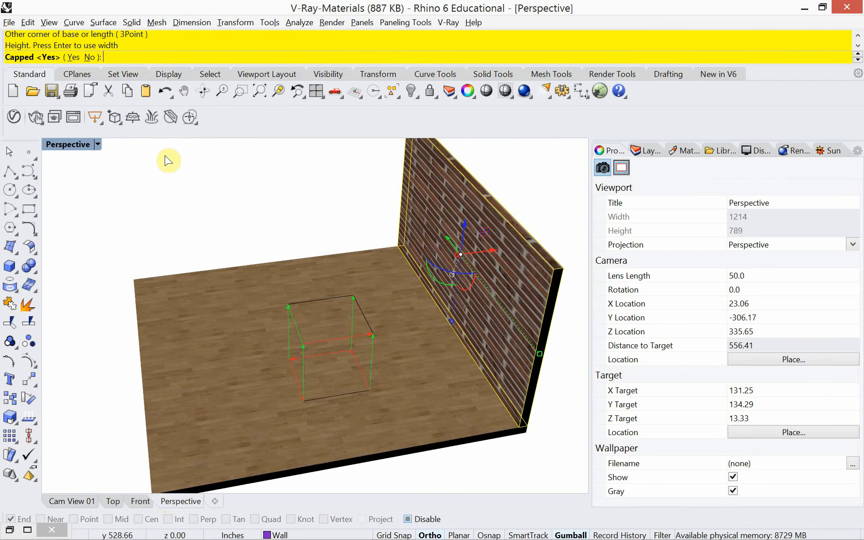
key(Return)
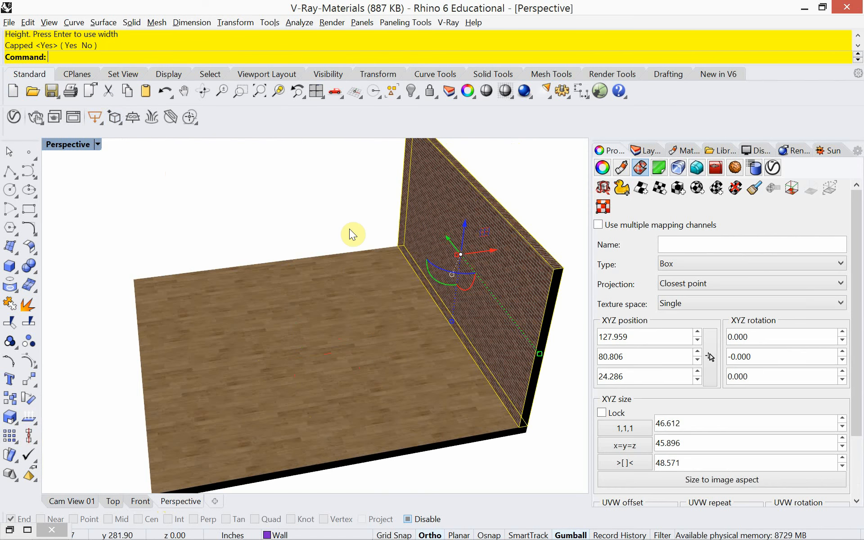
- Set the wall mapping's XYZ size to 64 on all three axes and lock the proportions
right_drag(416, 384, 445, 349)
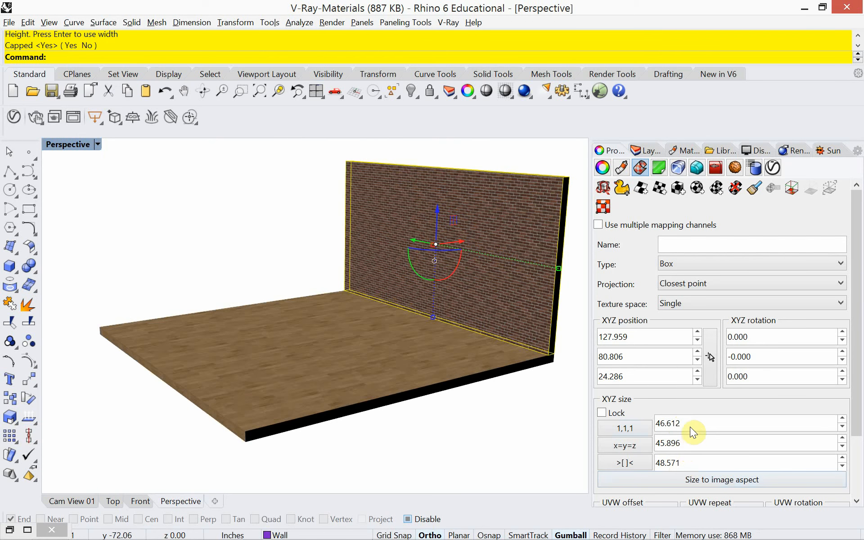
drag(689, 423, 645, 432)
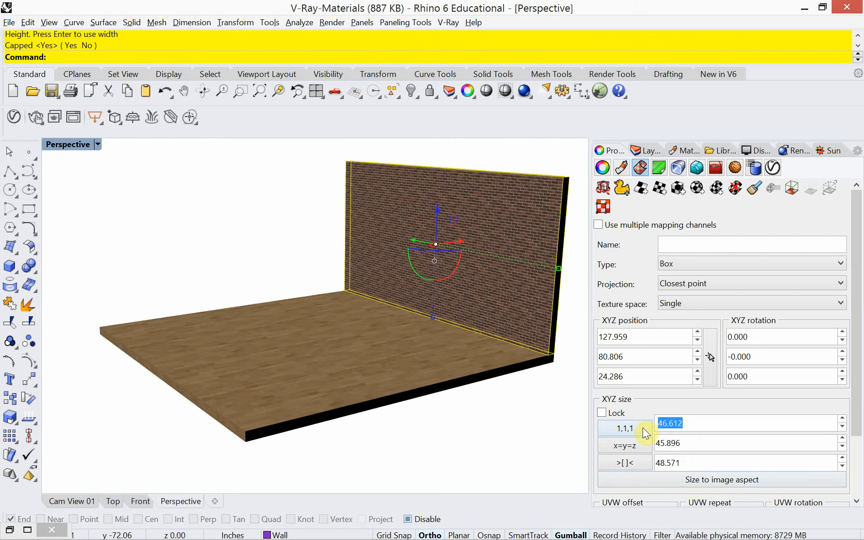
text(64)
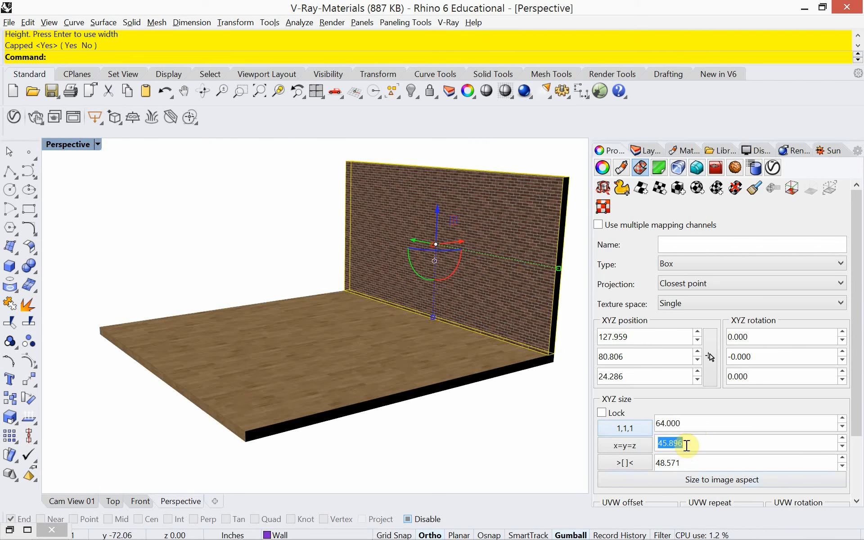
text(64)
key(Return)
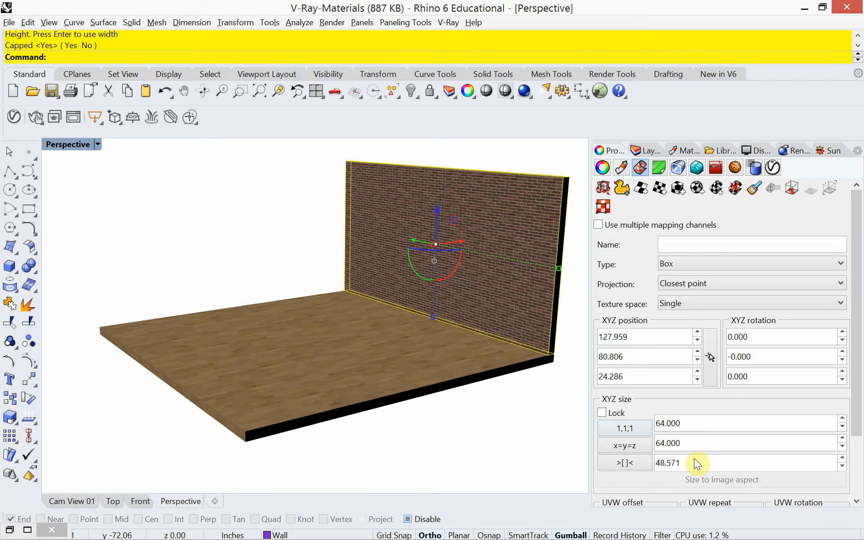
double_click(692, 461)
text(64)
key(Return)
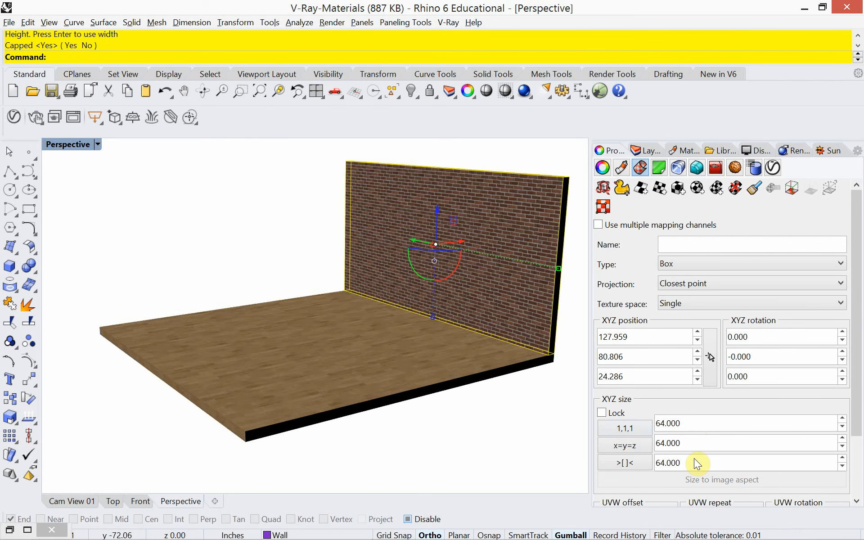
click(601, 413)
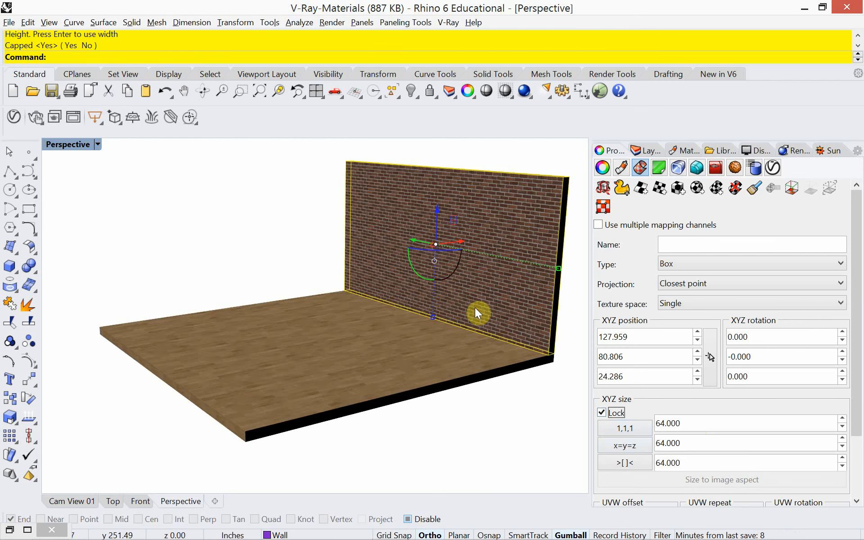
- Switch to Cam View 01 and enlarge the wall's box mapping to a locked XYZ size of 72
right_drag(476, 308, 401, 349)
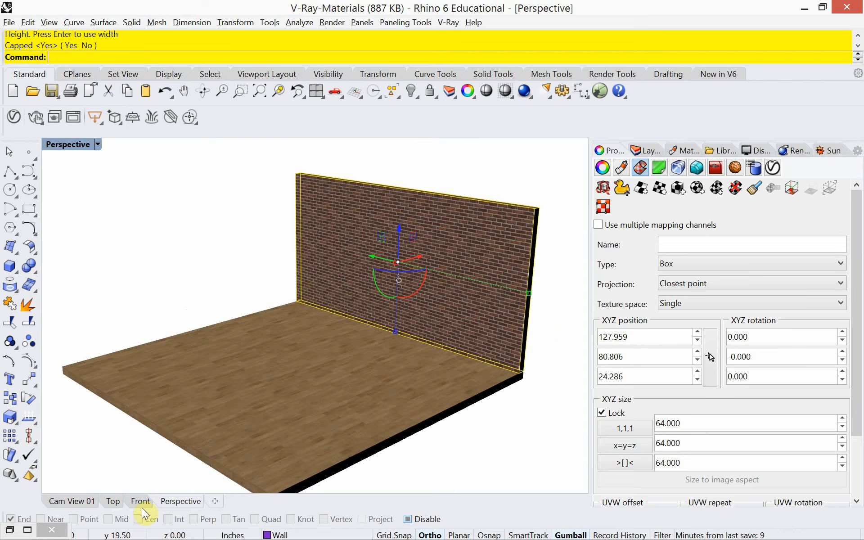
click(93, 498)
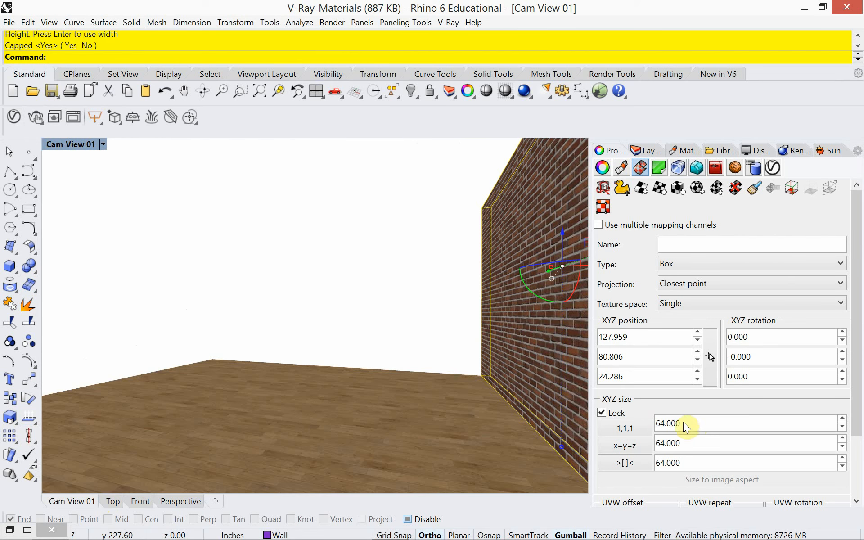
text(72)
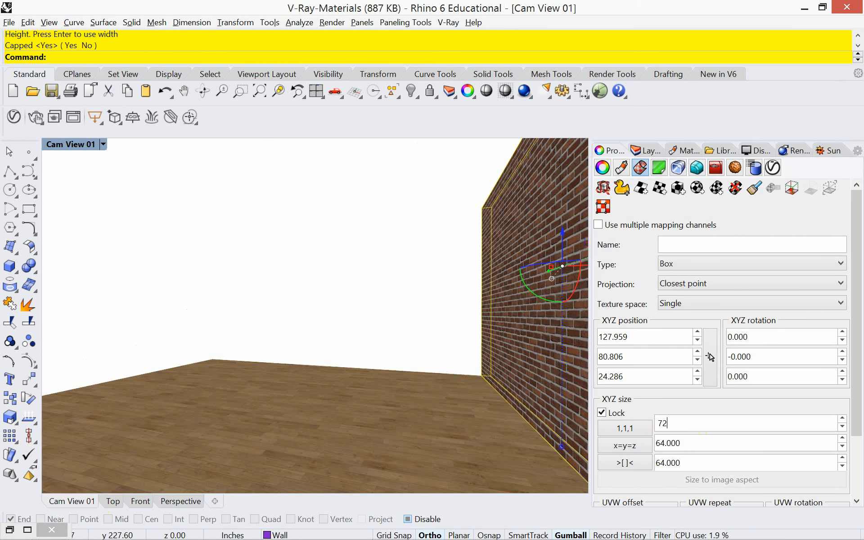
key(Return)
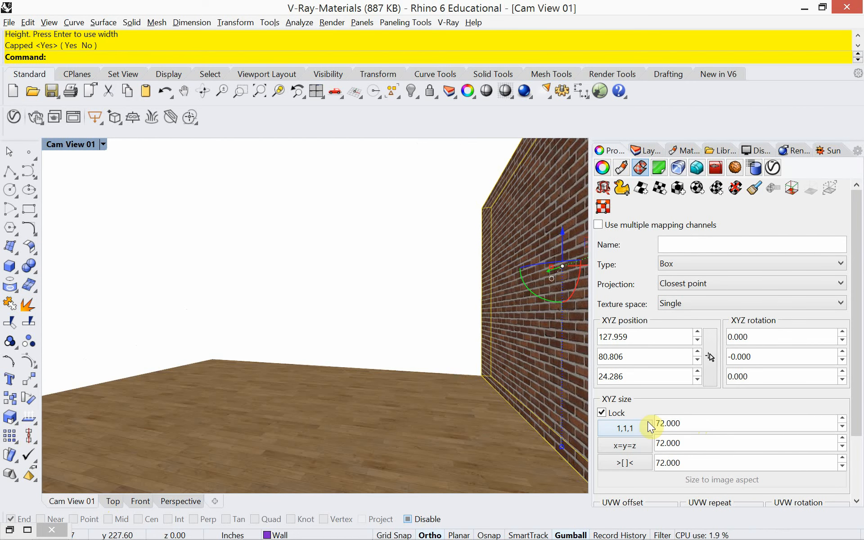
- Try locked XYZ sizes of 20 and 100 for the brick wall's box mapping
double_click(696, 422)
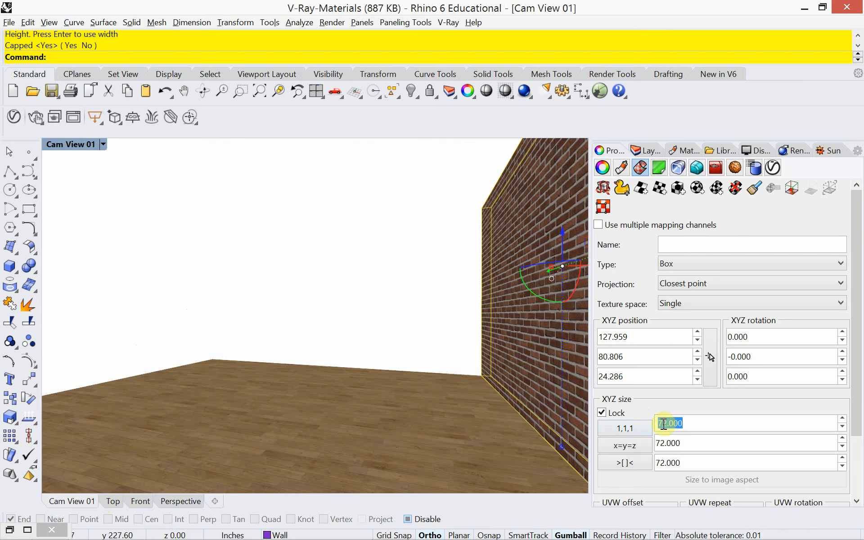
text(20)
key(Return)
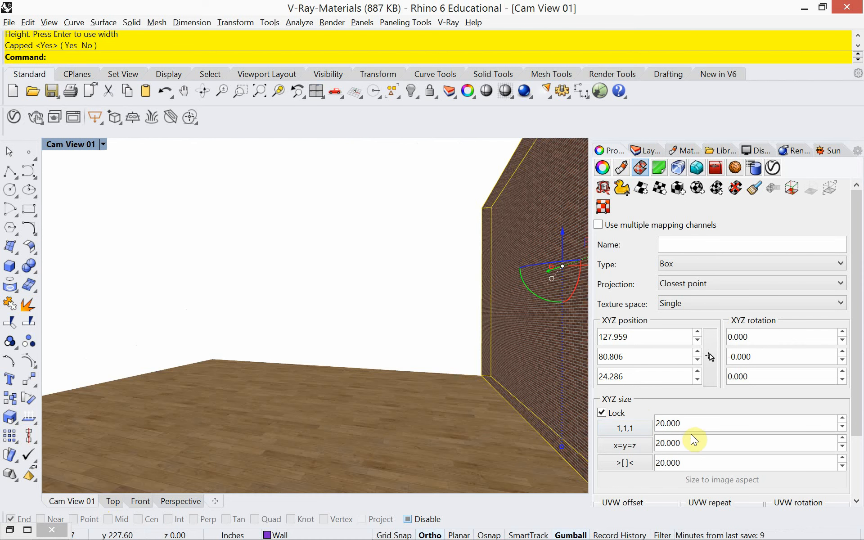
double_click(690, 424)
text(100)
key(Return)
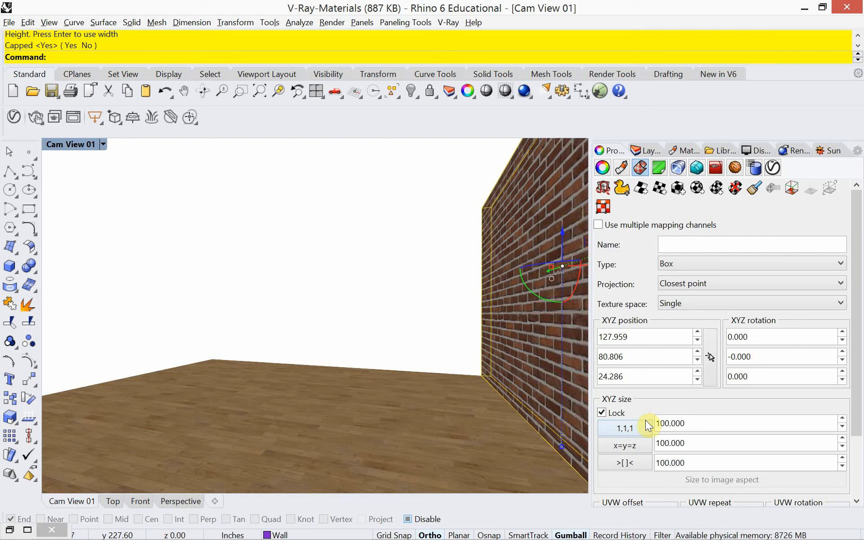
- Restore the brick wall's box mapping to an XYZ size of 72
click(686, 425)
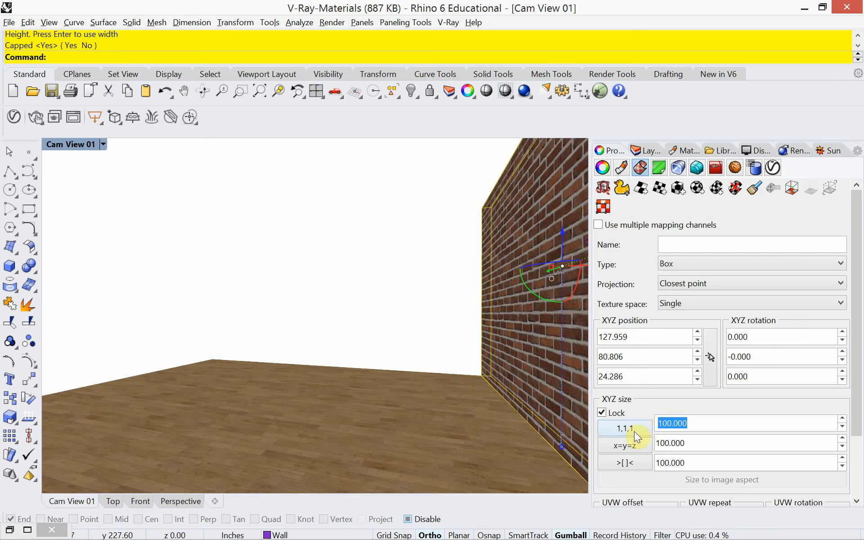
text(72)
key(Return)
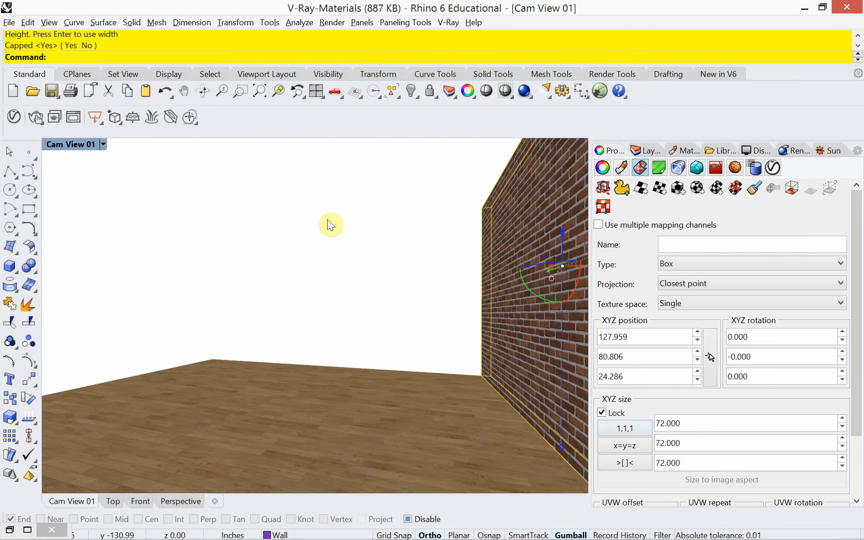
- Deselect the wall and examine the brick mapping on its face and edges in the Perspective view
click(179, 501)
click(237, 272)
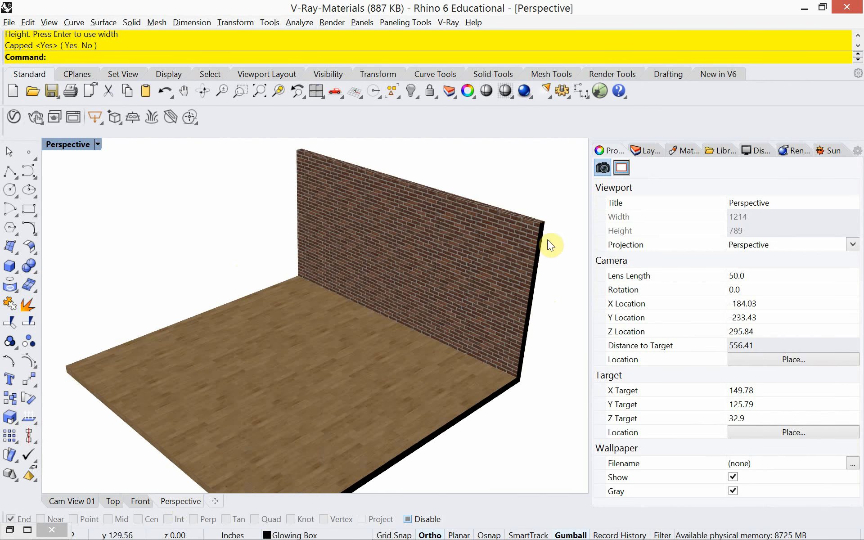
scroll(526, 276, up, 5)
scroll(520, 272, down, 4)
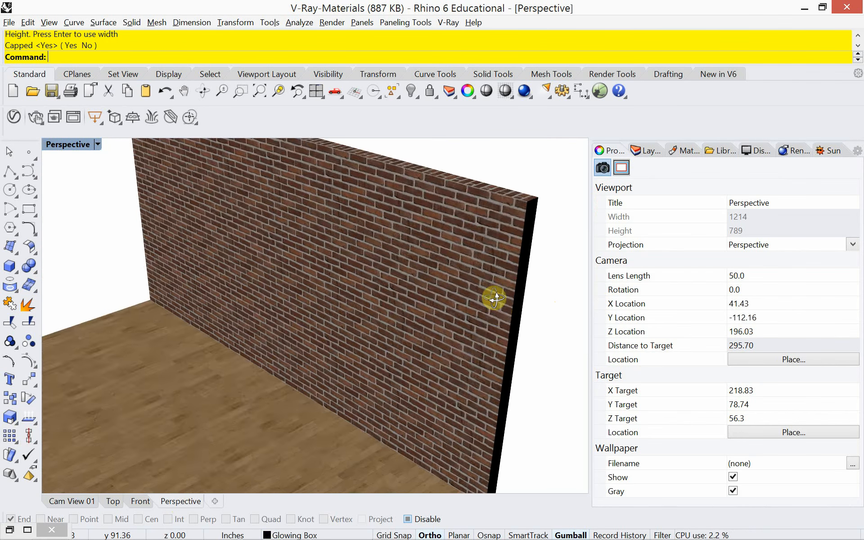
scroll(475, 278, down, 4)
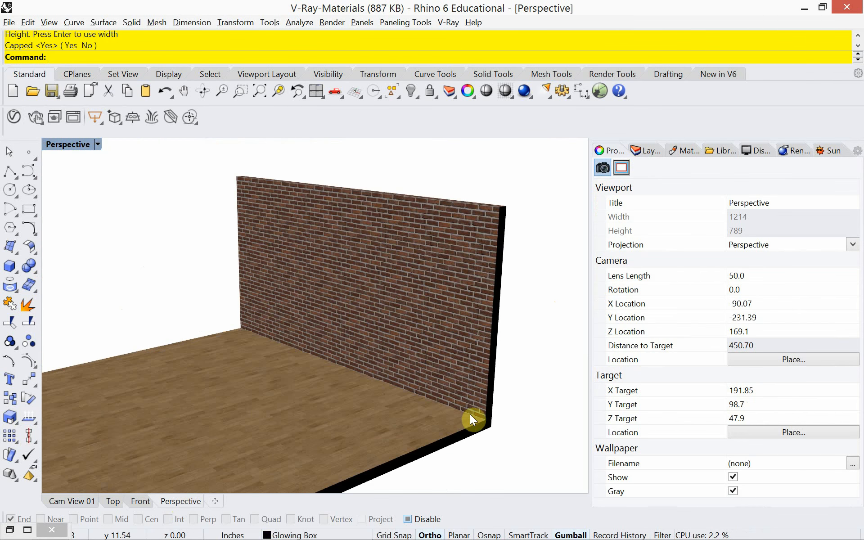
scroll(482, 325, down, 4)
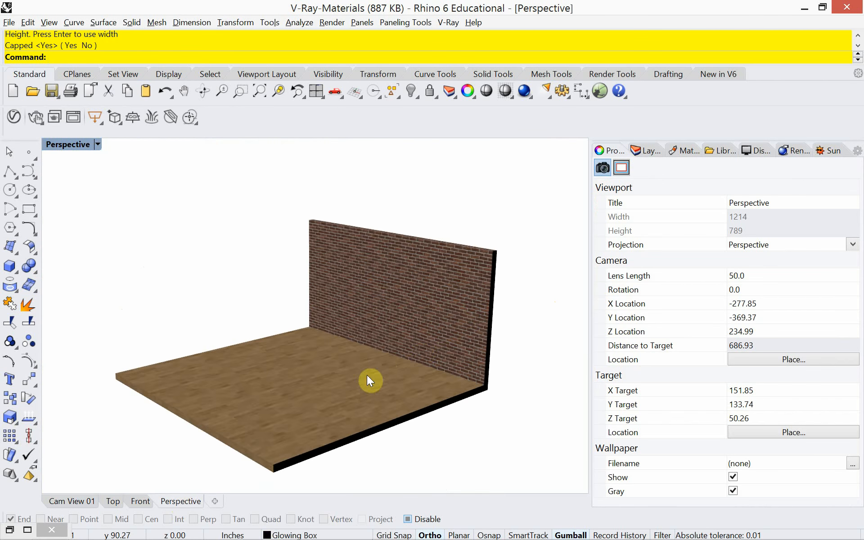
- Select the wood floor and show the mapping widget for its texture on channel 1
right_drag(366, 374, 337, 451)
click(351, 412)
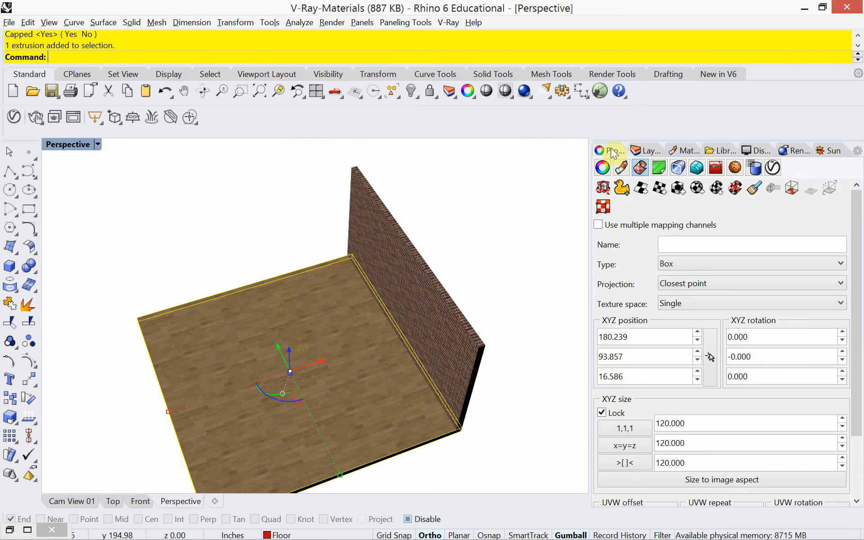
click(794, 190)
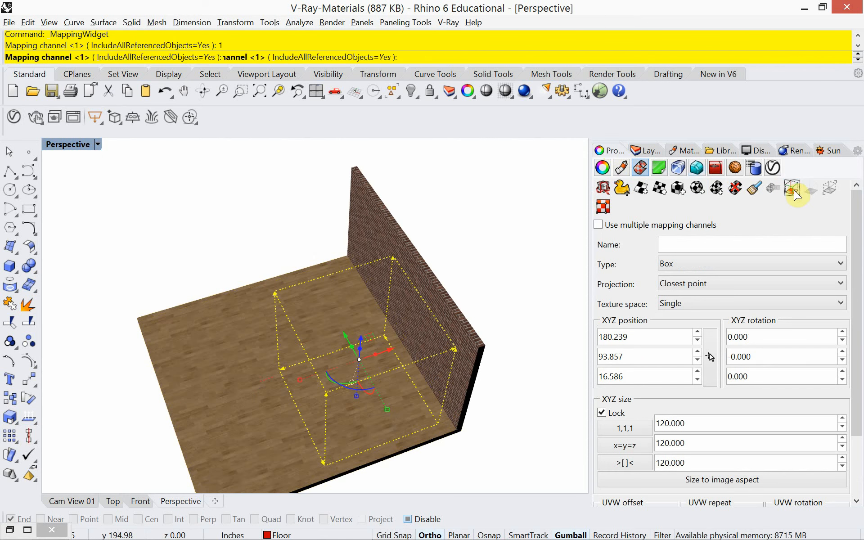
- Move the floor's mapping box horizontally to about X 83, Y 101
right_drag(361, 407, 423, 380)
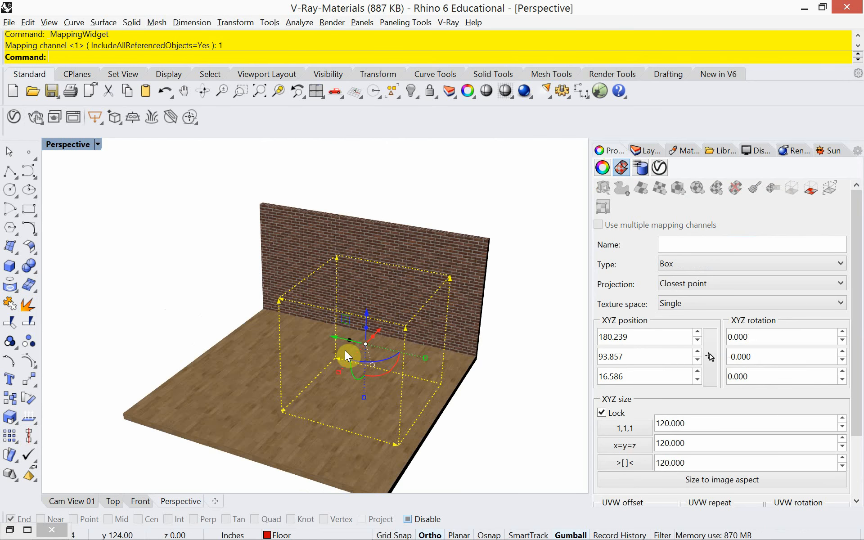
right_drag(345, 356, 318, 356)
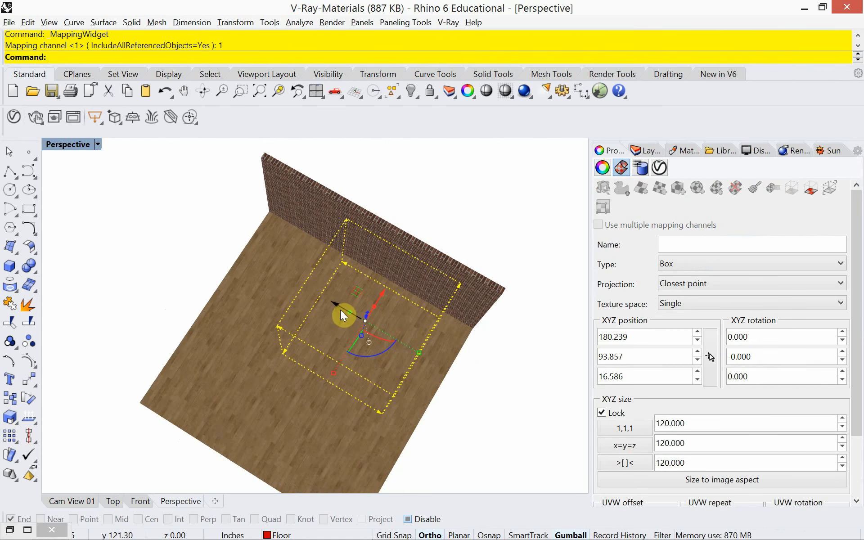
drag(338, 308, 300, 380)
right_drag(300, 380, 332, 312)
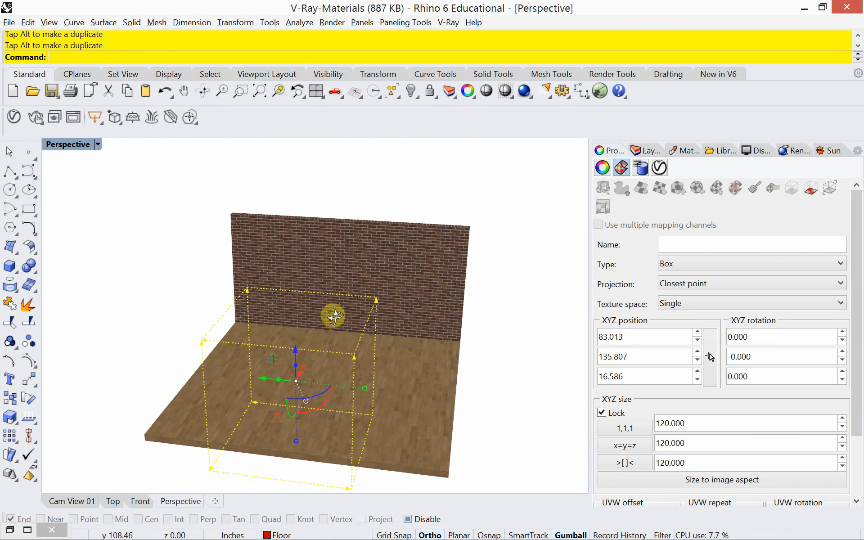
drag(261, 382, 324, 399)
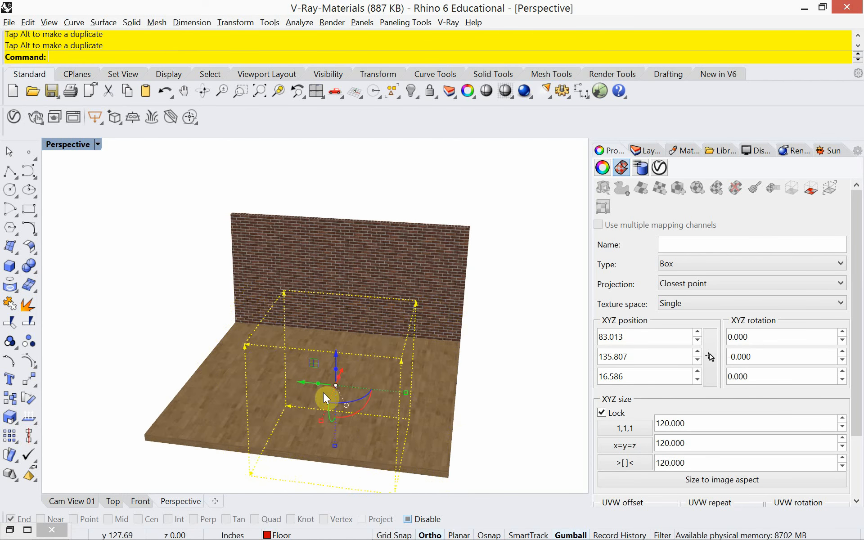
right_drag(394, 392, 409, 351)
scroll(341, 348, up, 5)
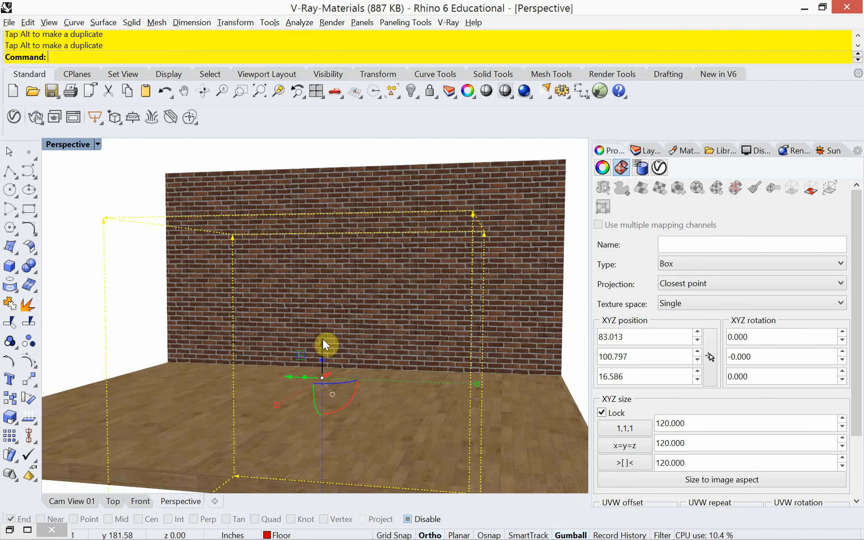
right_drag(323, 338, 325, 331)
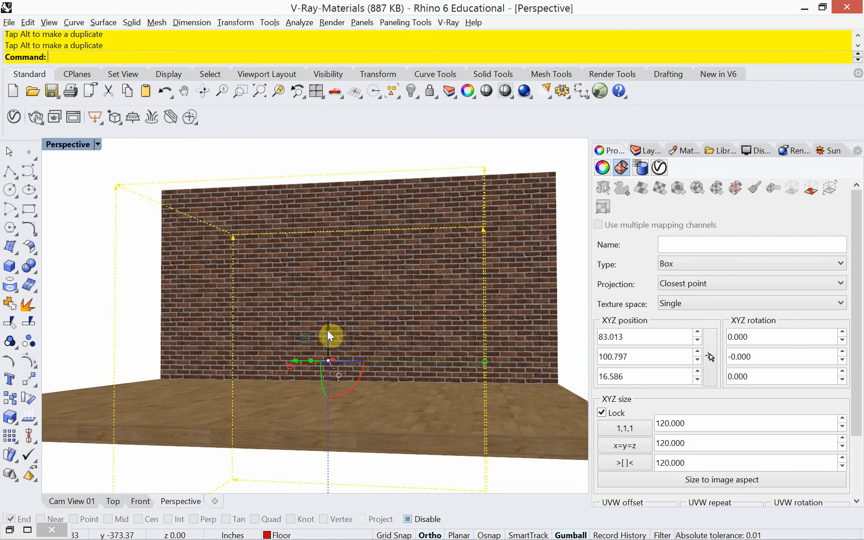
- Raise the floor's mapping box vertically to about Z 51
drag(328, 330, 362, 239)
right_drag(391, 261, 338, 315)
scroll(337, 315, down, 4)
mouse_move(341, 351)
right_down()
mouse_move(332, 365)
mouse_move(339, 342)
right_up()
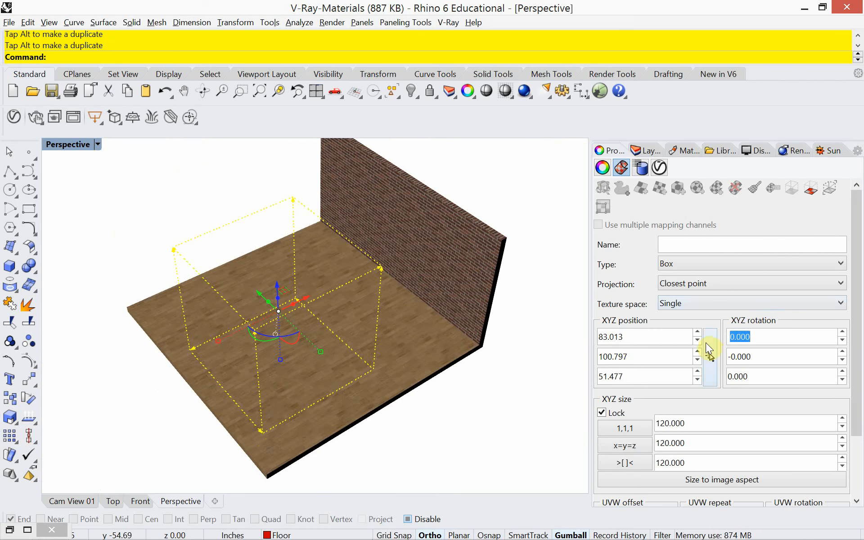
- Set the X rotation of the floor's box mapping to 90 degrees and check the planks on the floor's edge
text(90)
key(Return)
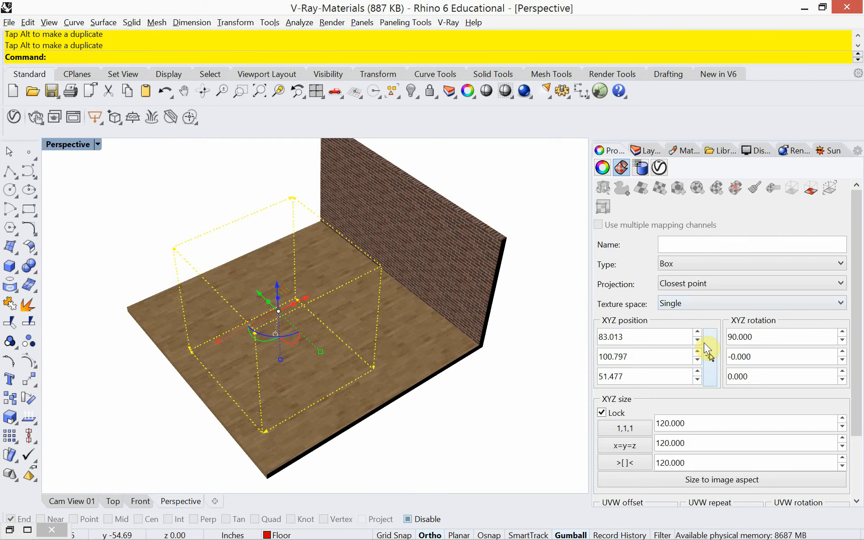
right_drag(396, 456, 437, 403)
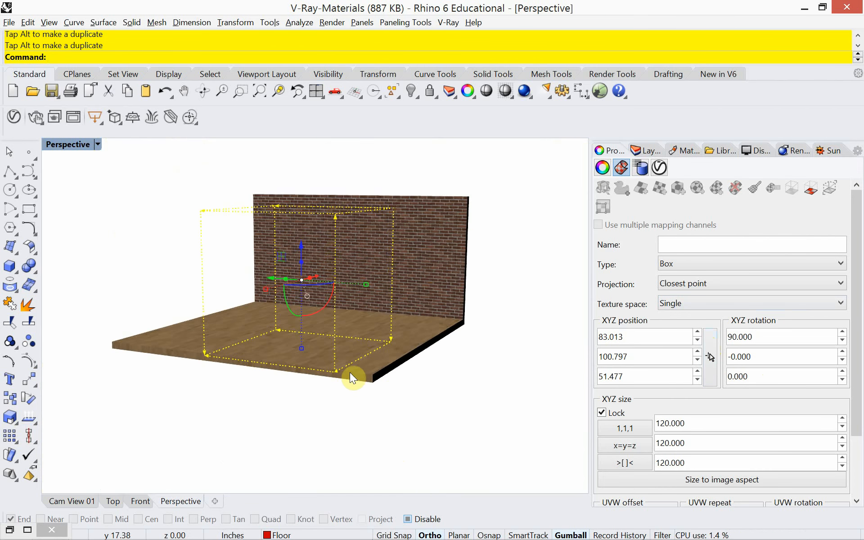
scroll(345, 383, up, 5)
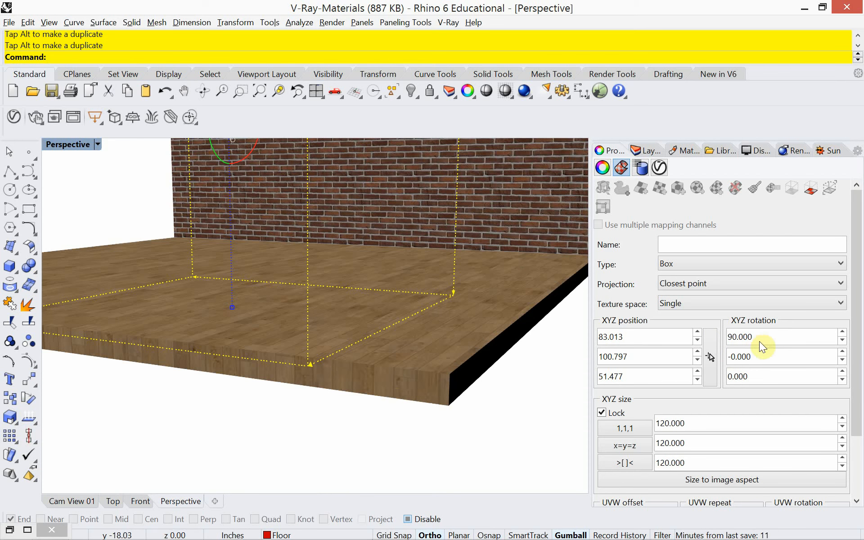
- Compare the floor's edge grain by setting the mapping's X rotation to 0 and back to 90 degrees
text(0)
key(Return)
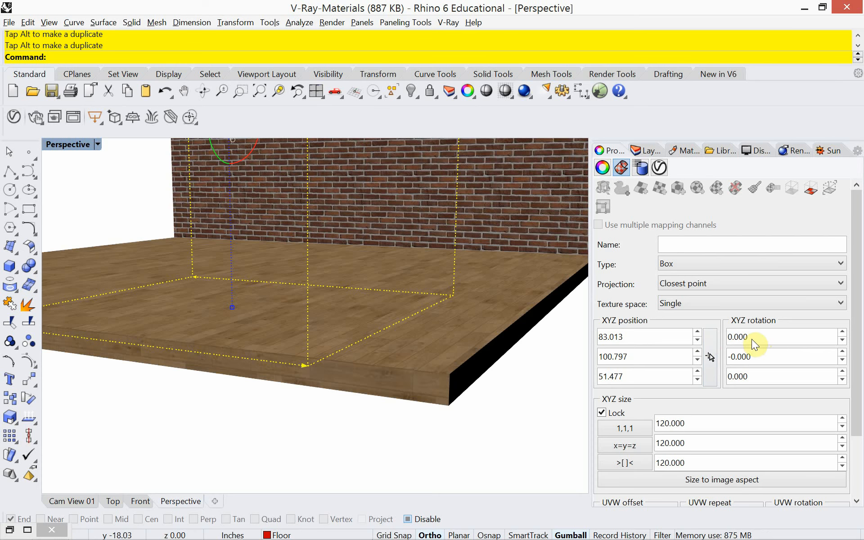
text(9)
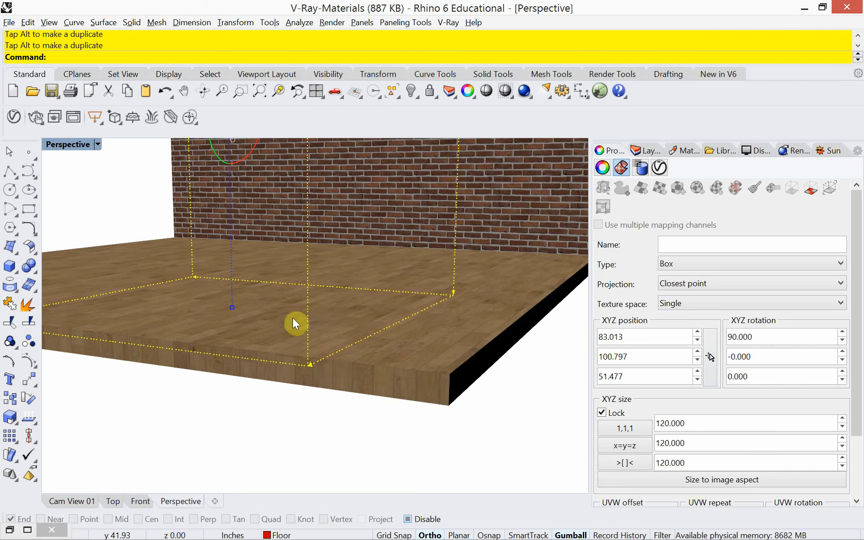
right_drag(256, 296, 263, 301)
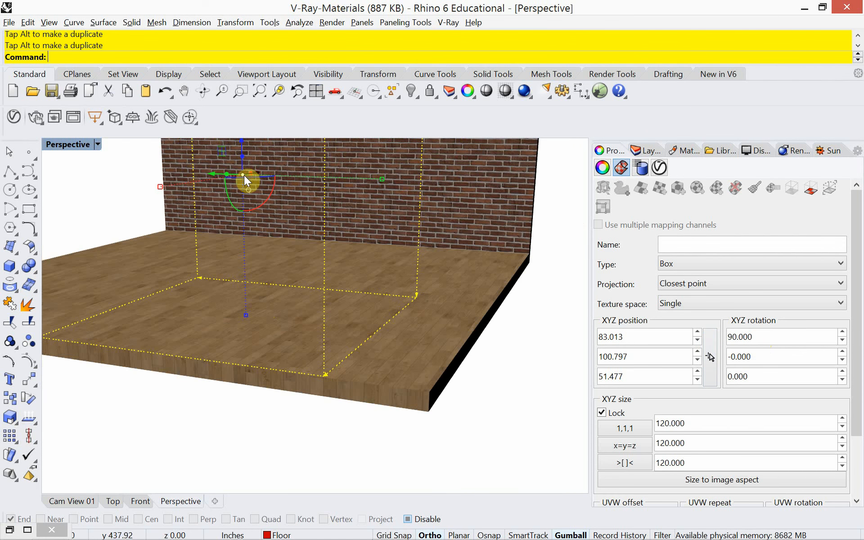
- Lower the floor's mapping box to about Z 36 and set the mapping's Y rotation to 90 degrees
drag(243, 147, 247, 185)
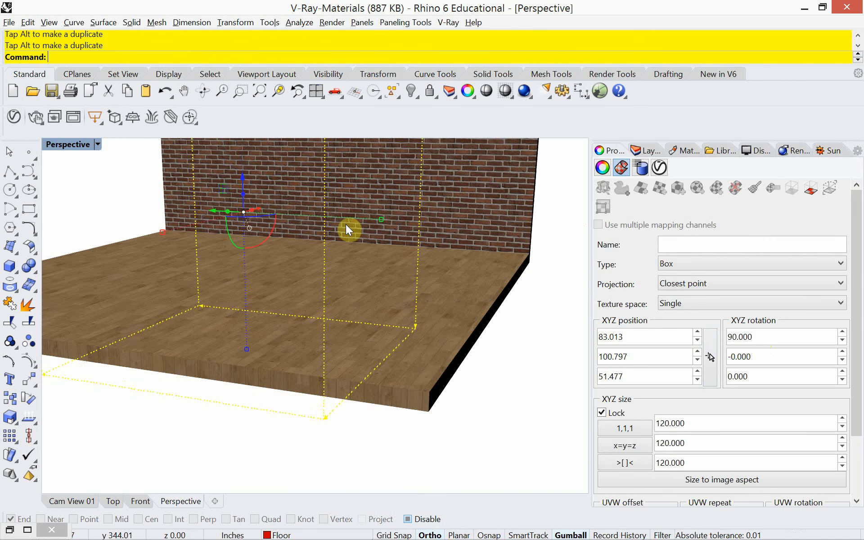
double_click(758, 357)
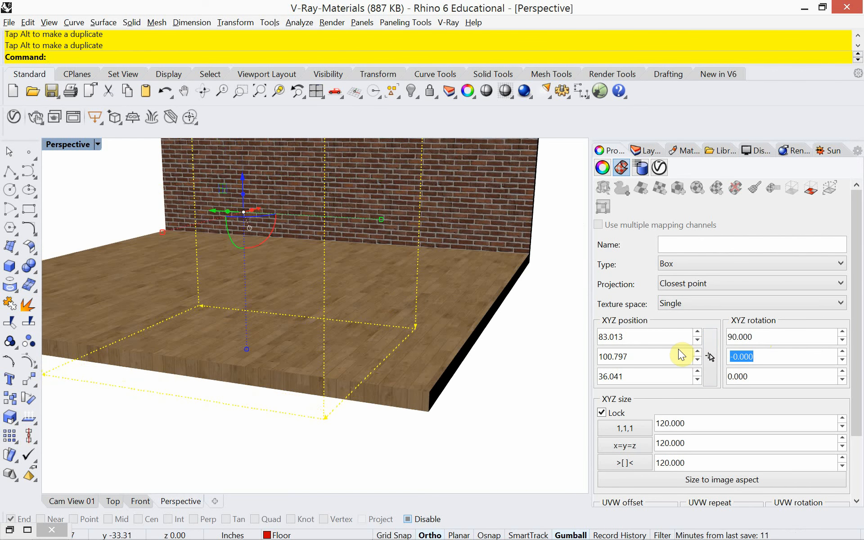
text(90)
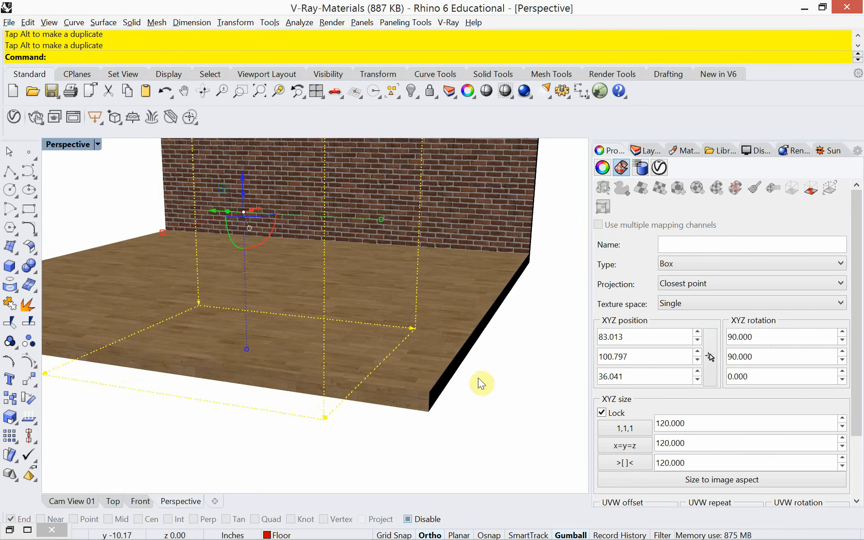
right_drag(478, 377, 359, 411)
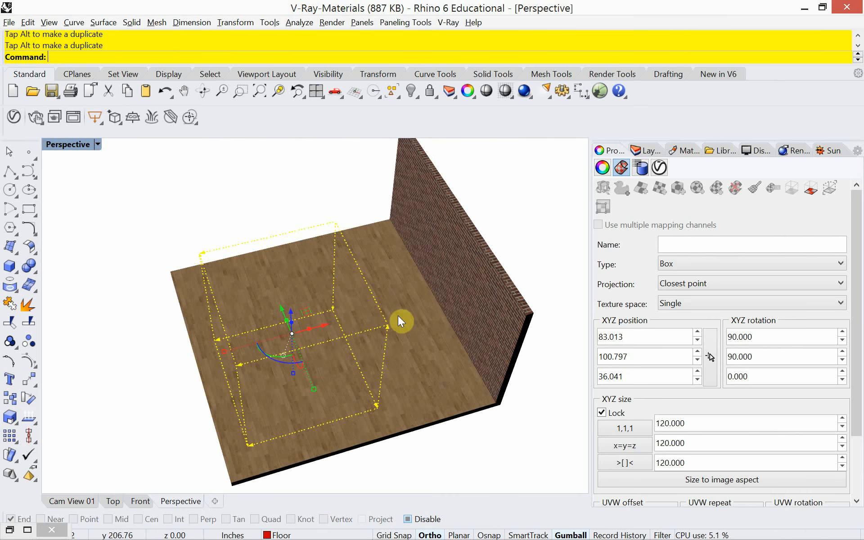
right_drag(395, 378, 367, 368)
scroll(374, 333, up, 2)
scroll(360, 380, down, 4)
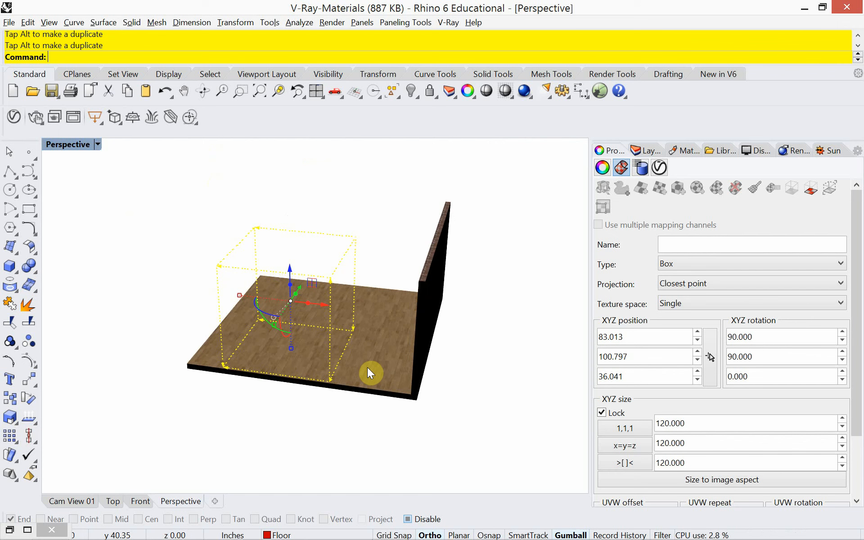
- Show all hidden objects of the room with the Show command
text(Show)
key(Return)
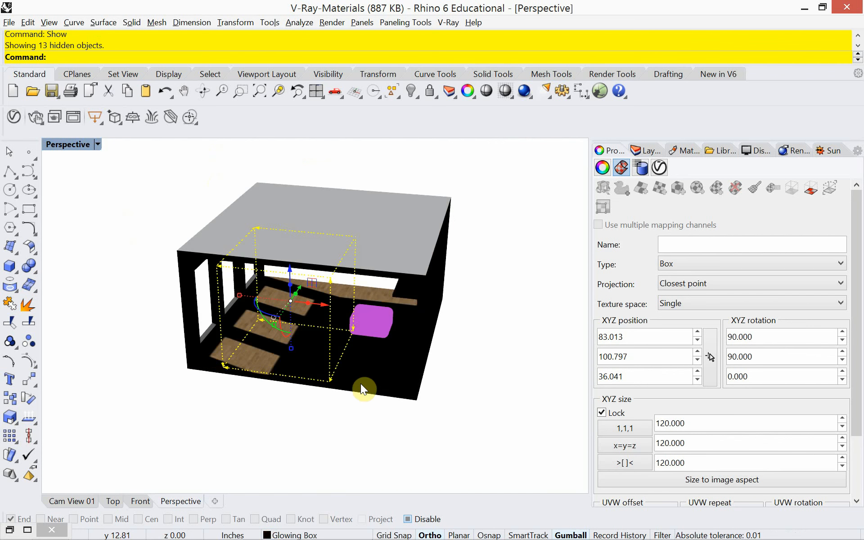
right_drag(360, 384, 296, 365)
scroll(305, 341, up, 4)
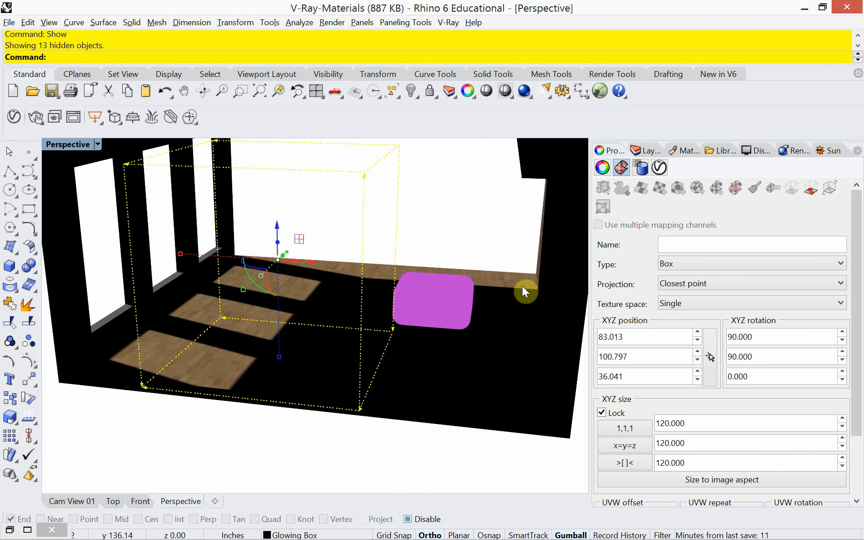
- Select the wood floor and turn off its mapping widget
click(652, 153)
right_drag(345, 341, 336, 342)
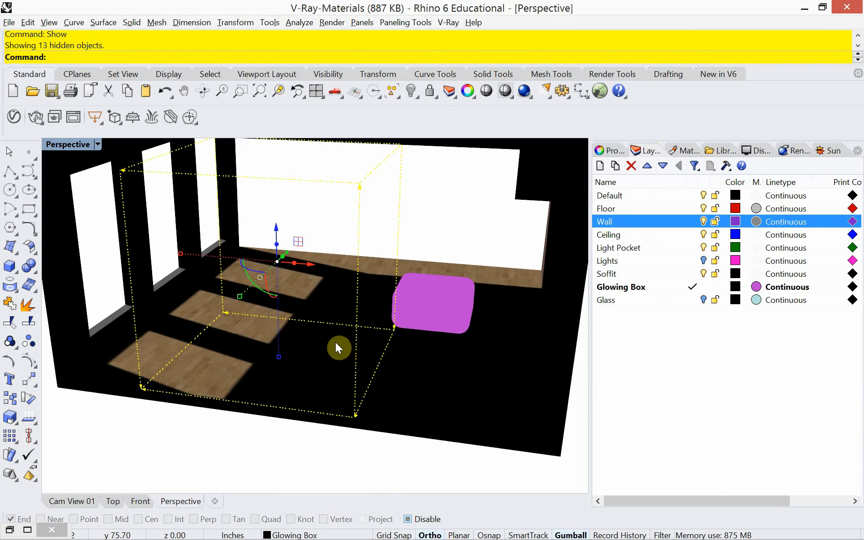
click(609, 148)
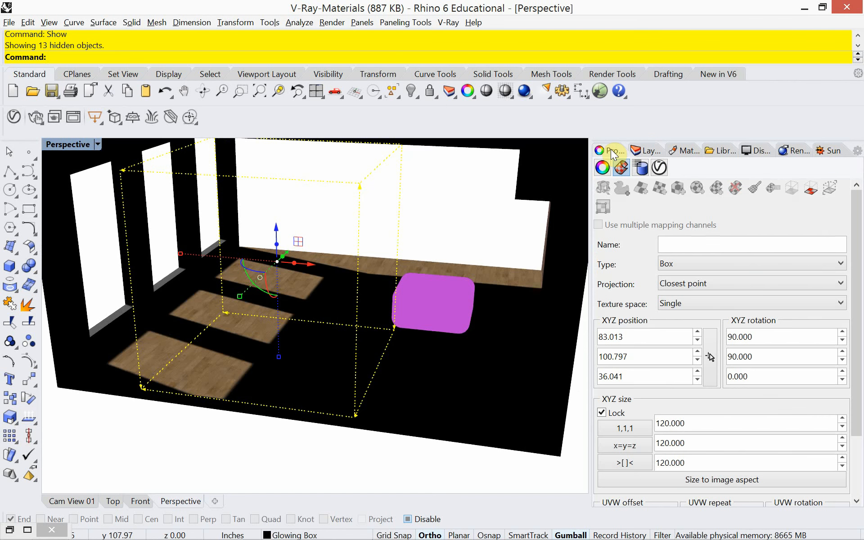
click(513, 294)
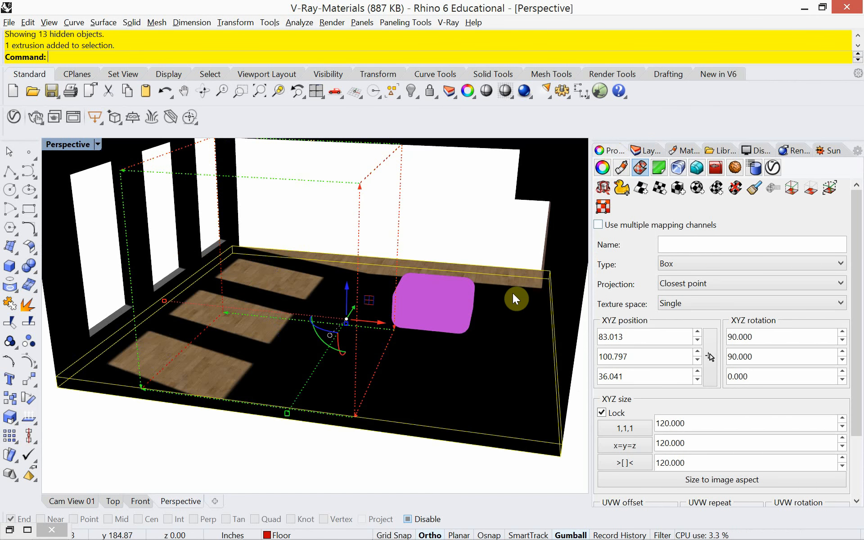
click(809, 192)
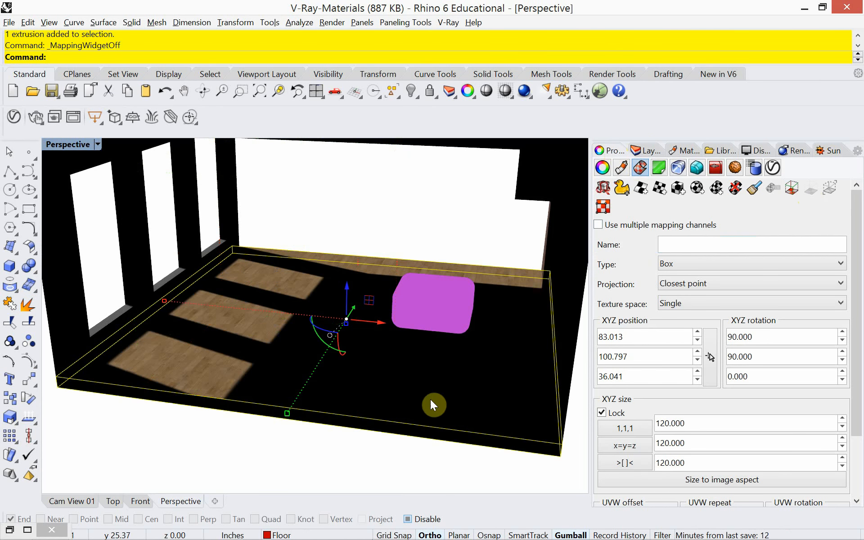
right_drag(430, 399, 414, 387)
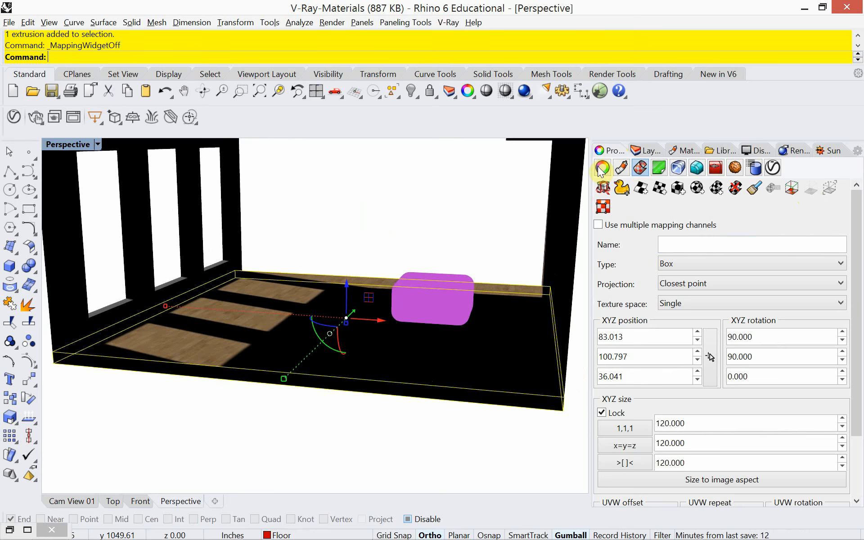
- Turn on the Glass layer and view the room's window openings from the open side
click(641, 150)
right_drag(379, 308, 353, 304)
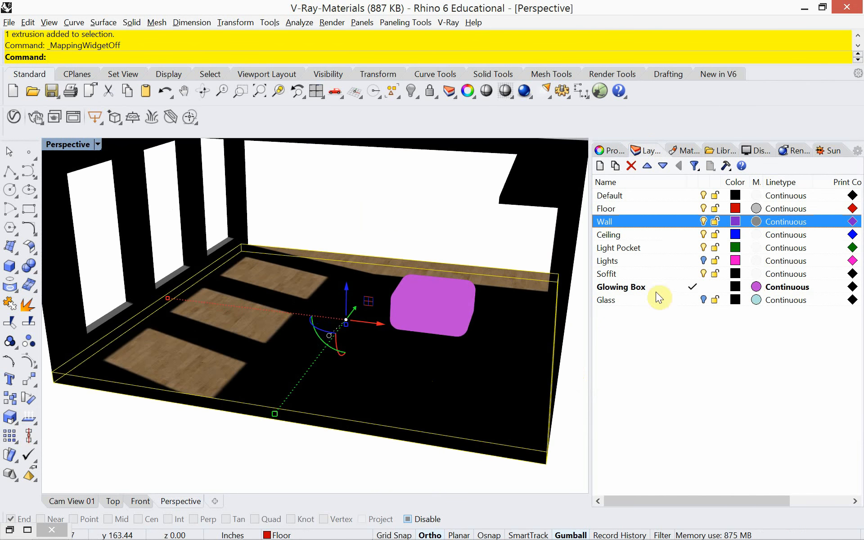
click(704, 301)
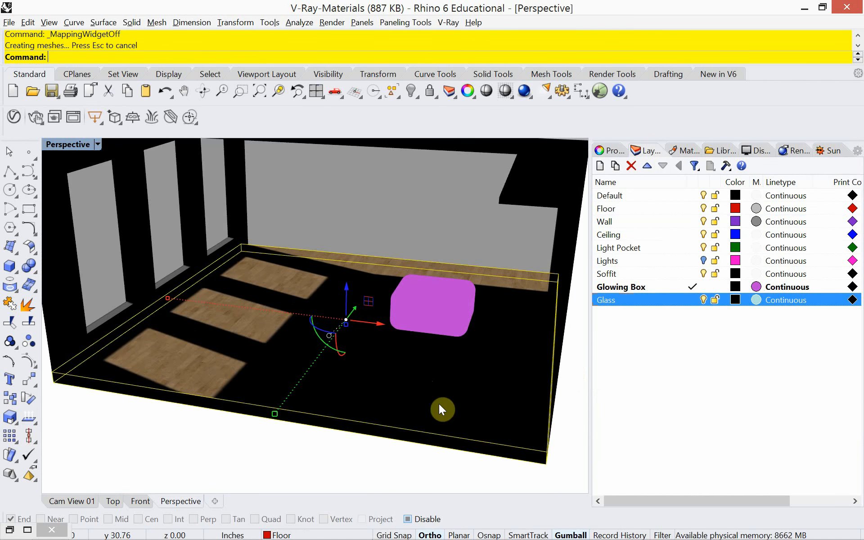
right_drag(440, 406, 455, 395)
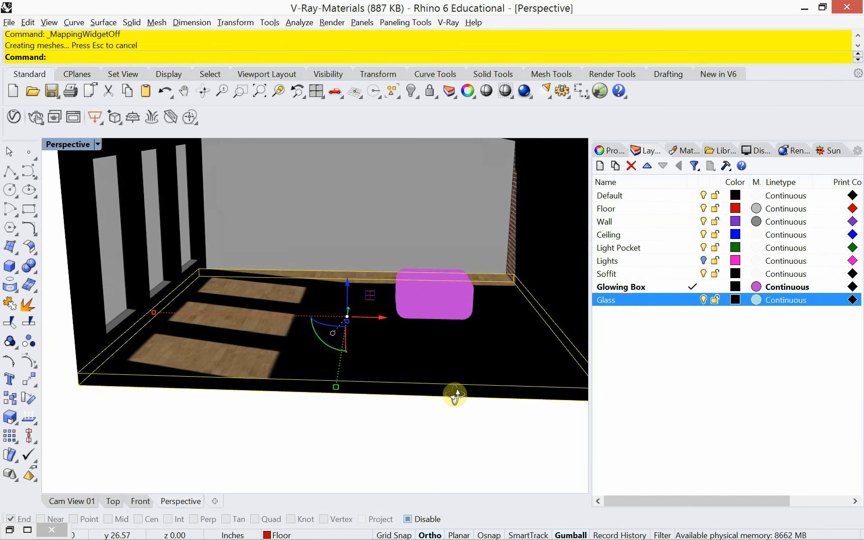
shift+right_drag(406, 374, 380, 407)
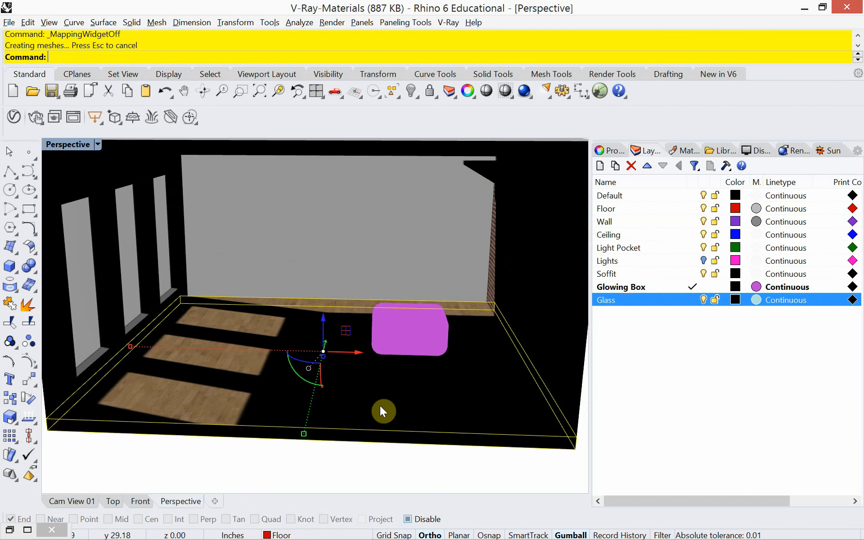
right_drag(379, 406, 342, 394)
shift+right_drag(266, 363, 320, 400)
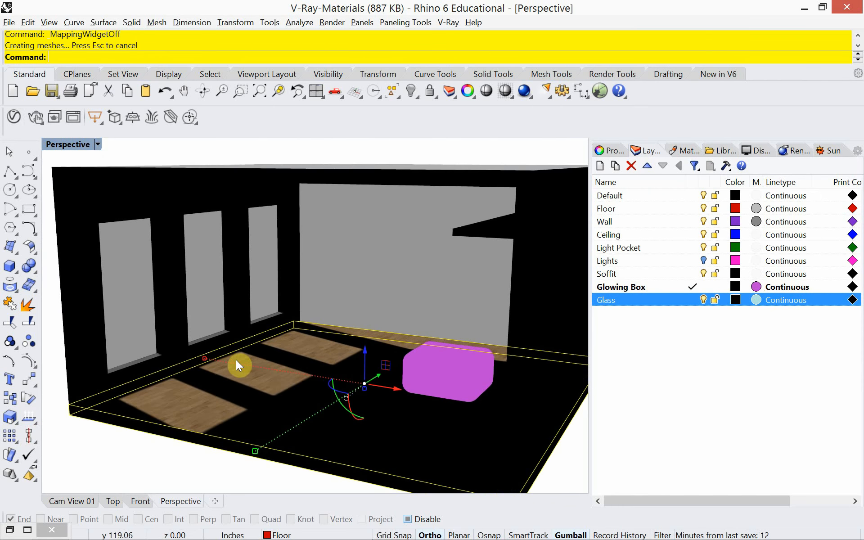
- Select the three narrow window panes and the large rear glass pane in turn to identify the glass objects
click(134, 325)
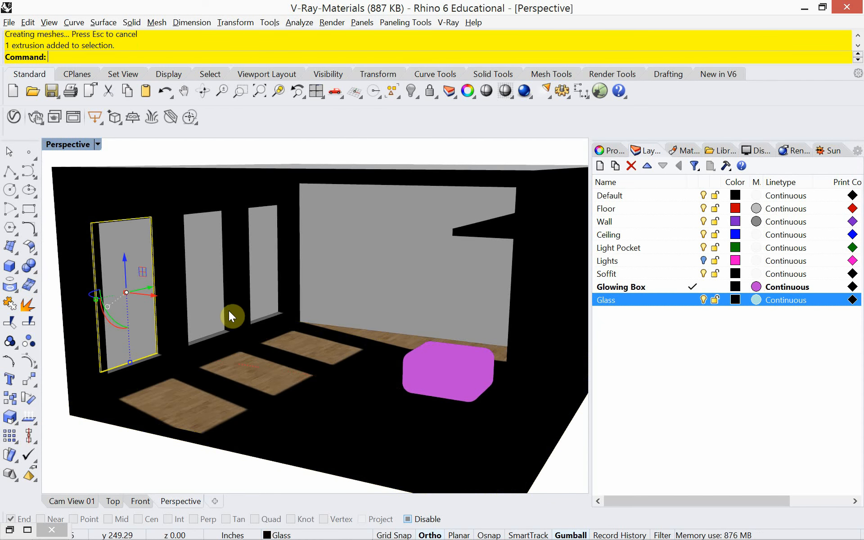
click(207, 307)
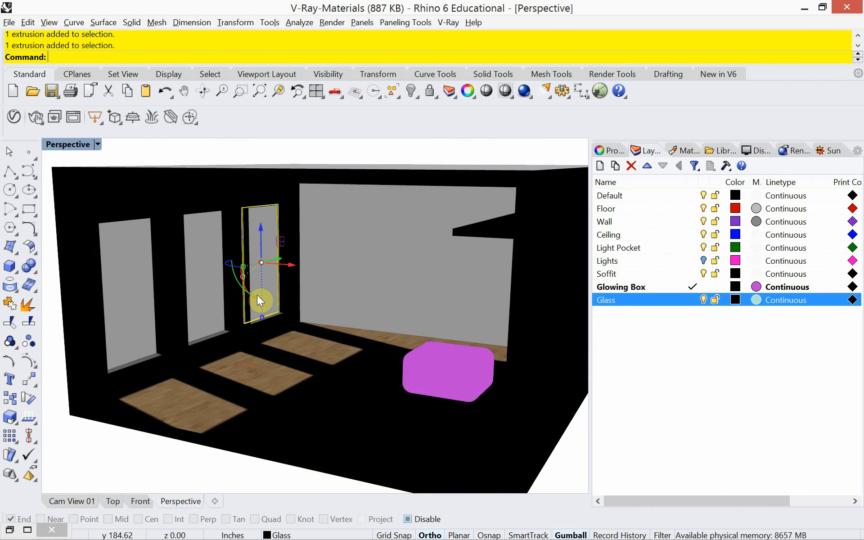
click(257, 296)
click(341, 289)
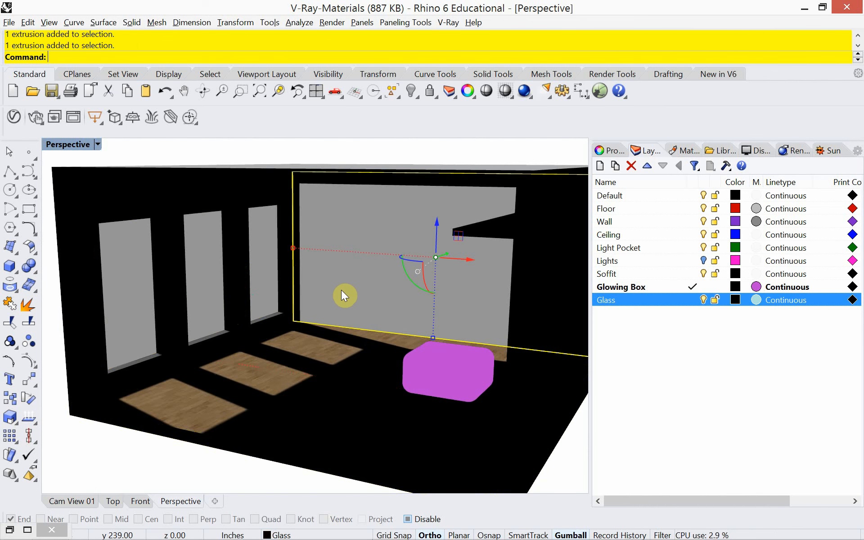
right_drag(306, 306, 308, 335)
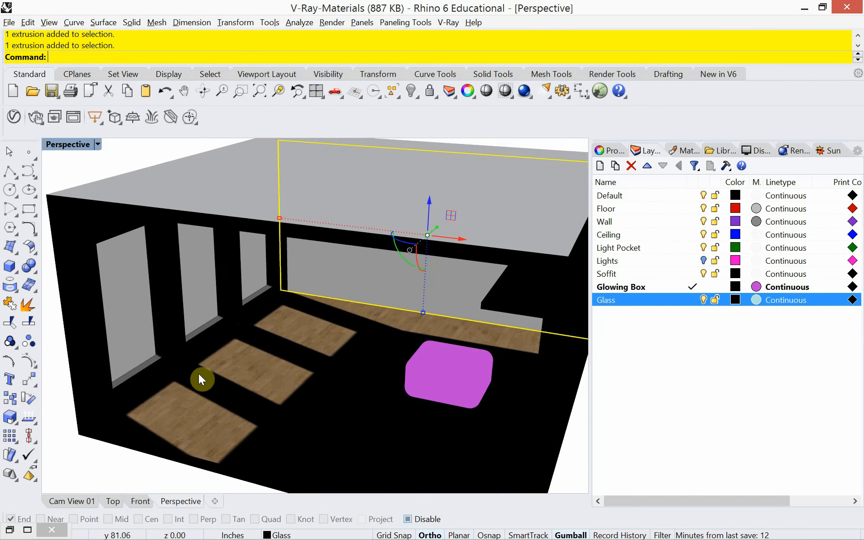
- In Cam View 01, deselect the glass, turn off the Glass layer and save the file
click(77, 503)
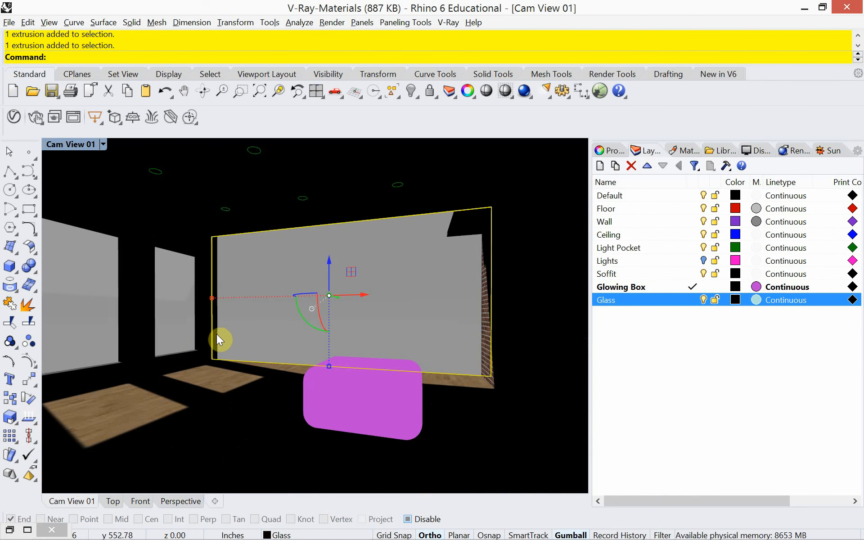
click(504, 337)
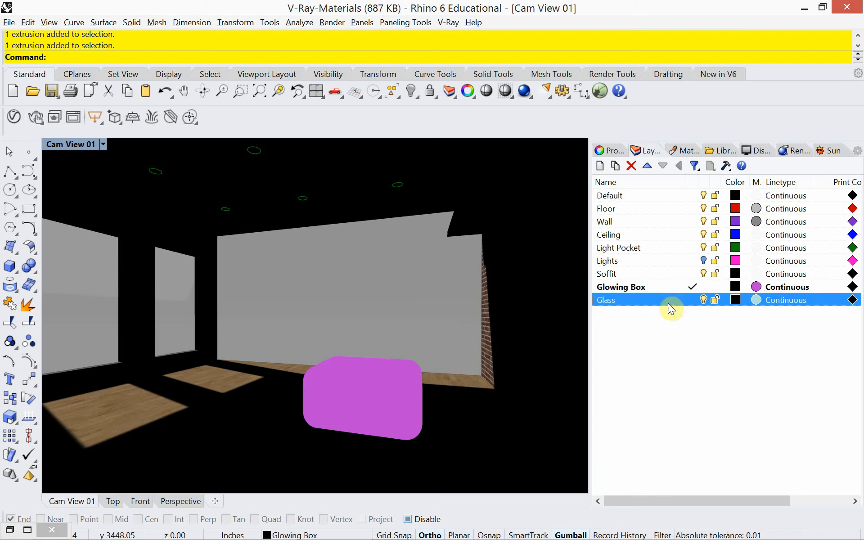
click(704, 300)
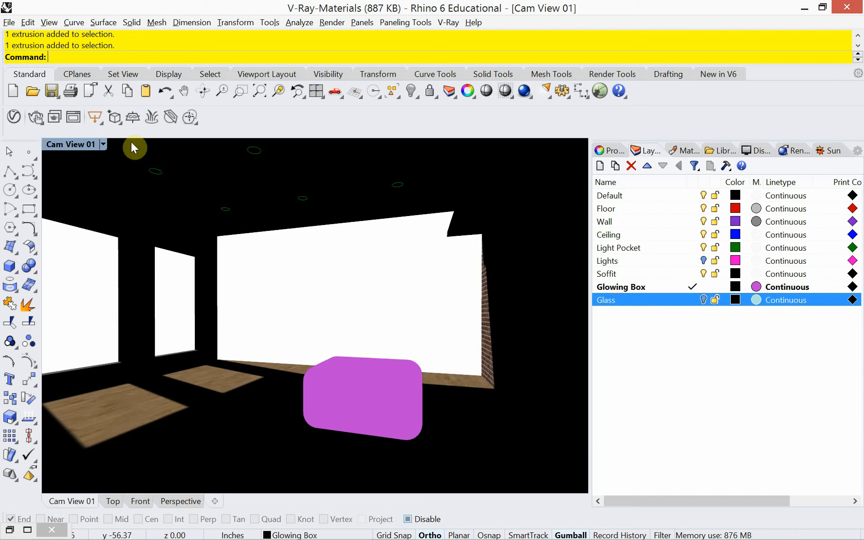
key(ctrl+s)
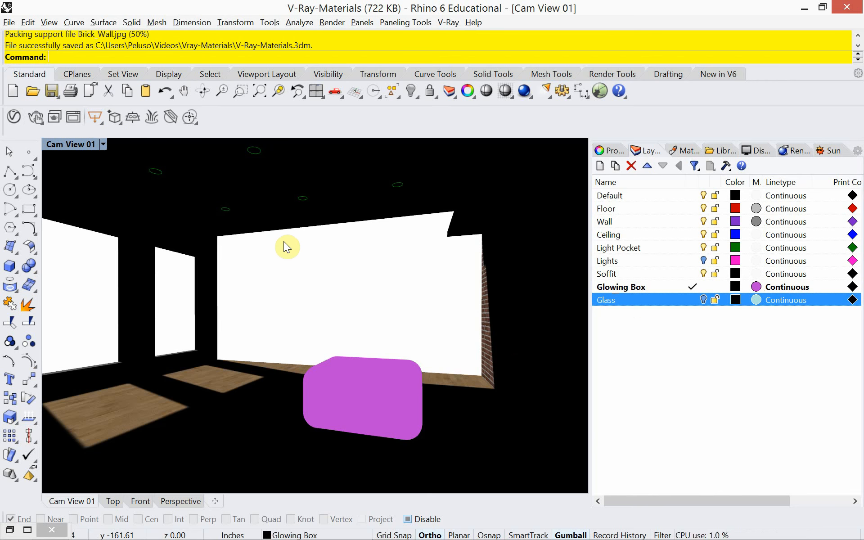
- Turn the Lights layer on to preview its effect in Cam View 01, and turn it off again
click(704, 261)
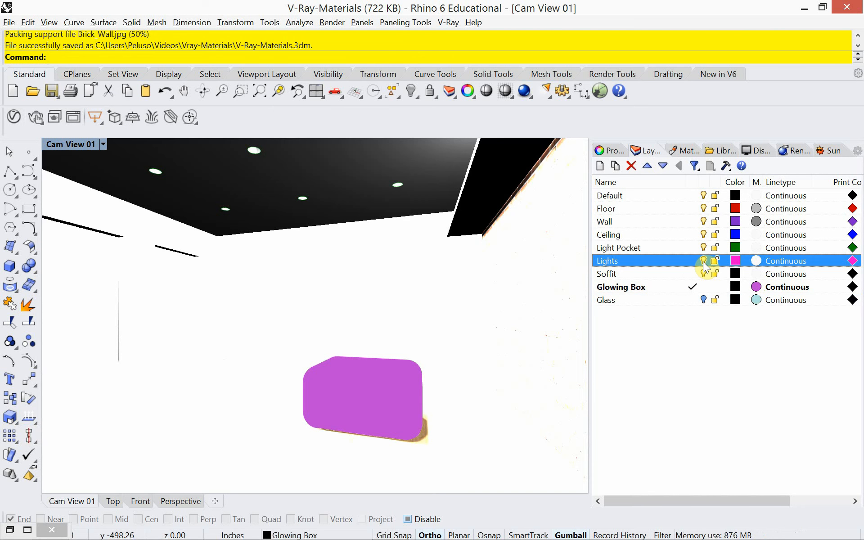
click(704, 262)
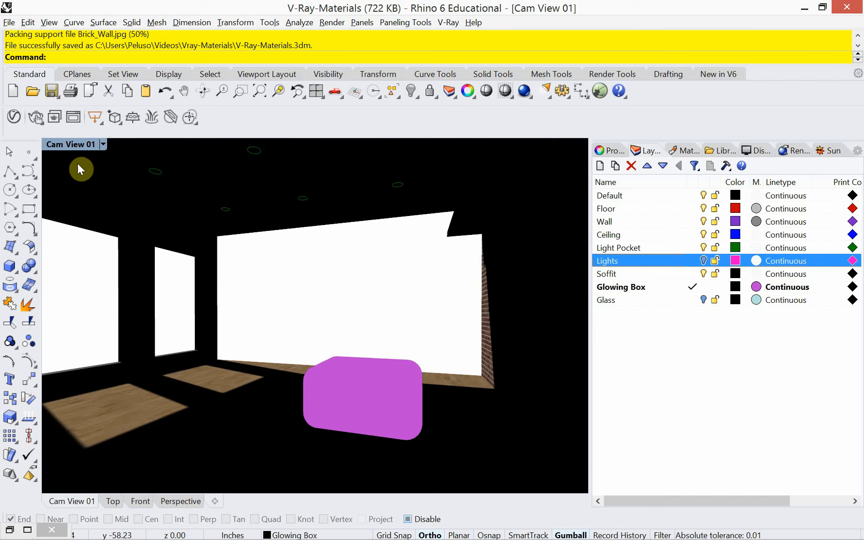
- Switch Cam View 01 to Wireframe display and turn on the Lights layer
click(103, 144)
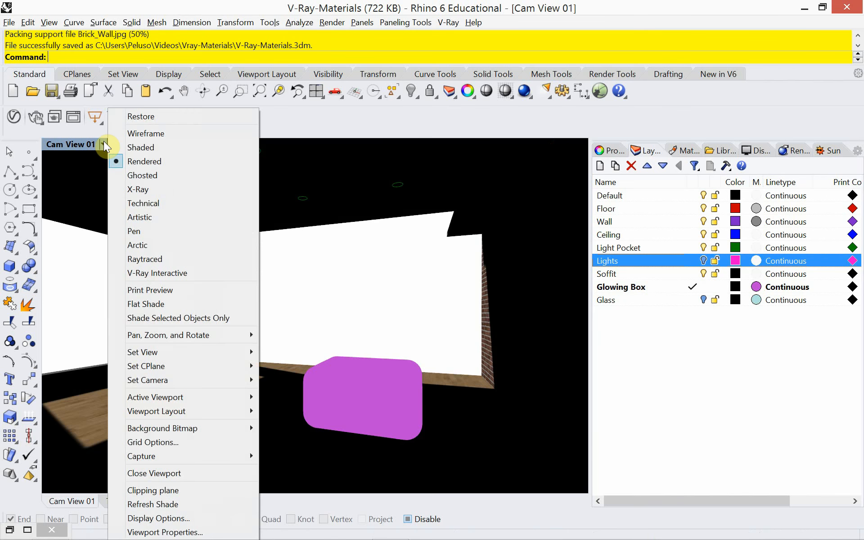
click(130, 135)
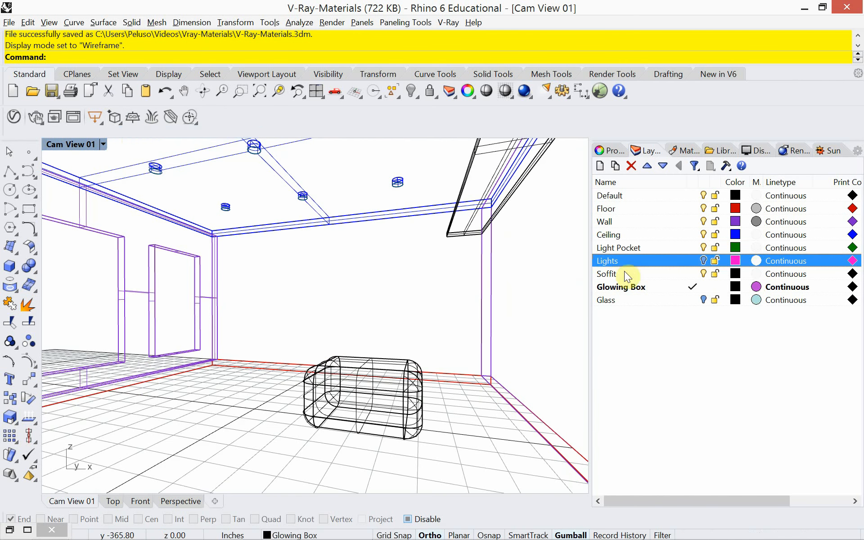
click(704, 260)
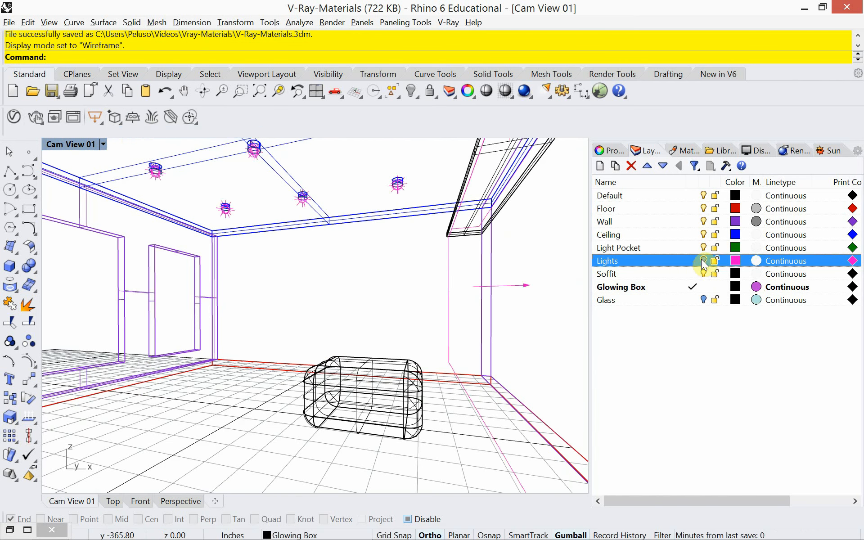
click(14, 118)
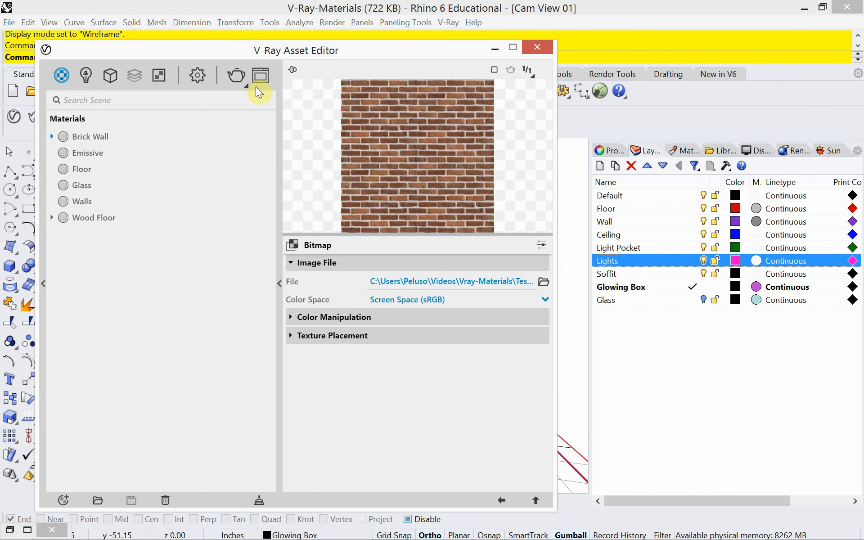
click(536, 48)
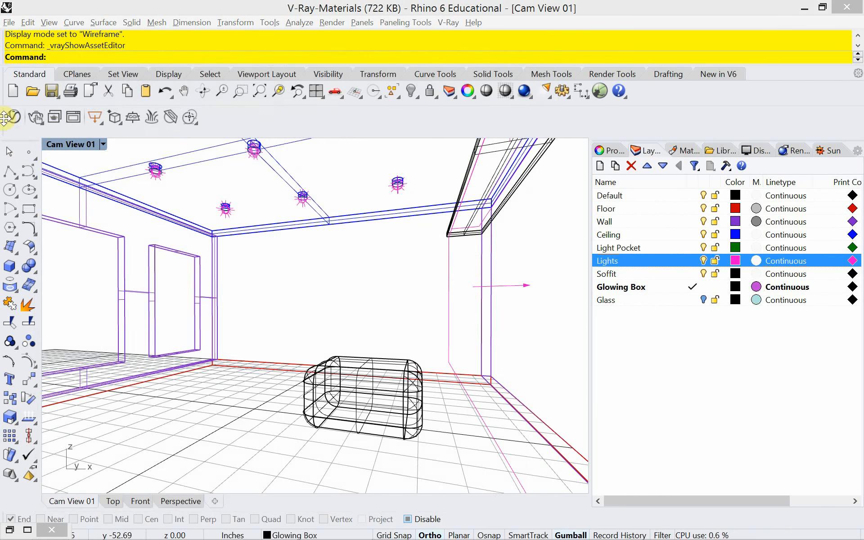
click(15, 117)
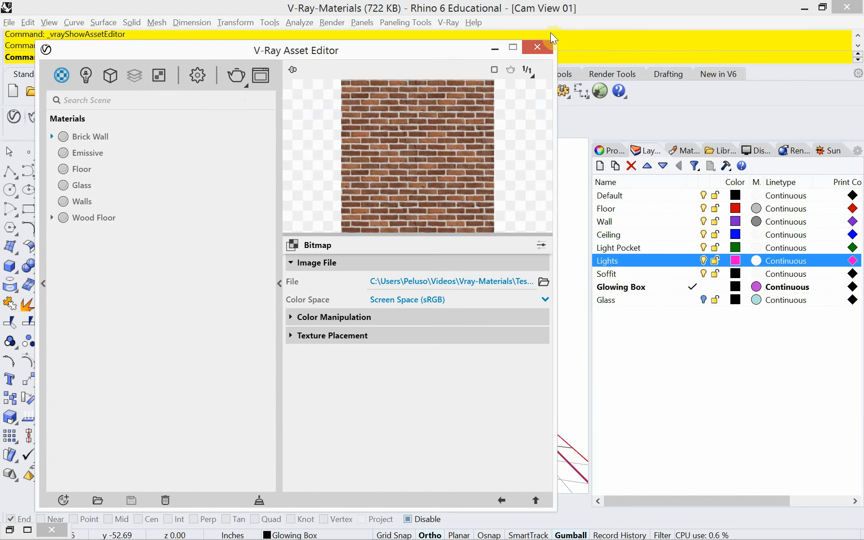
click(536, 47)
- Start an interactive V-Ray render of Cam View 01 and place the frame buffer clear of the layer list
click(38, 124)
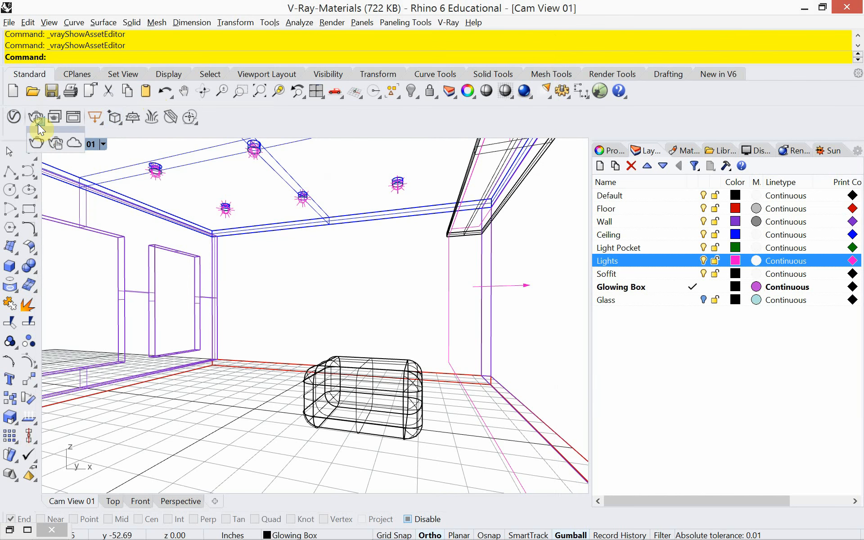
click(55, 144)
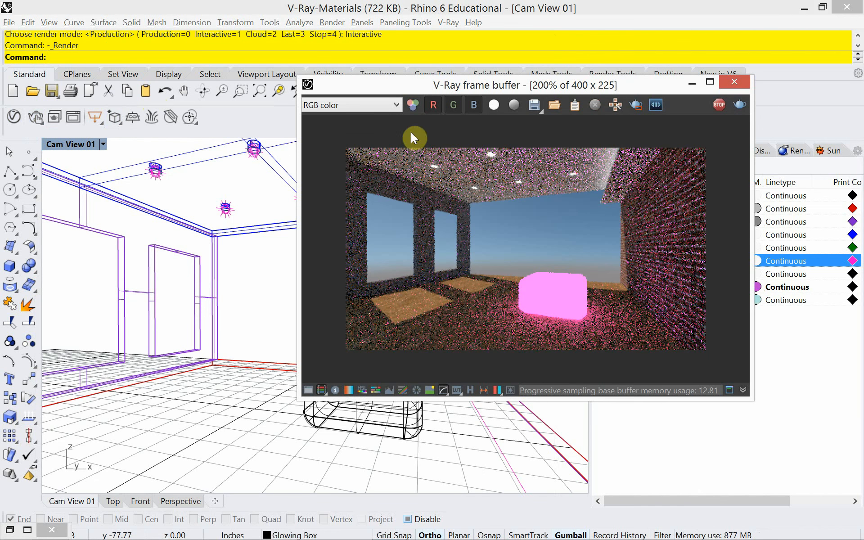
drag(489, 88, 224, 44)
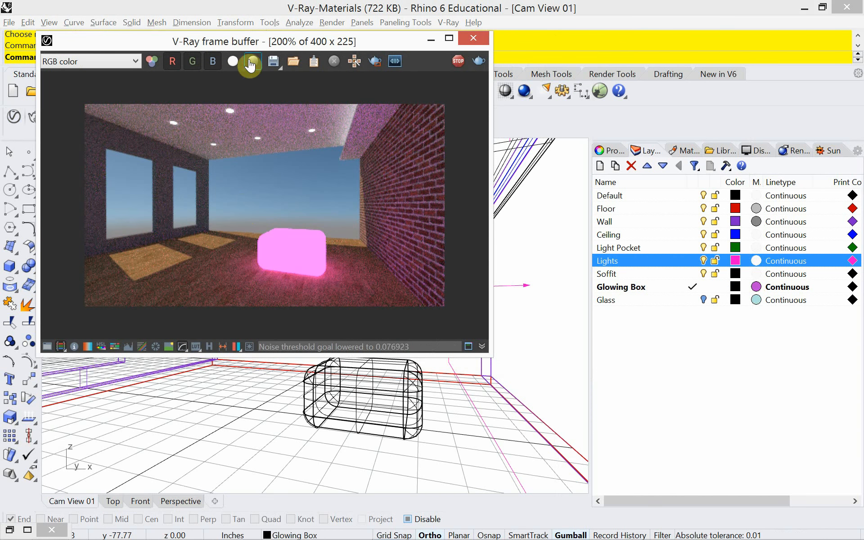
drag(239, 42, 462, 55)
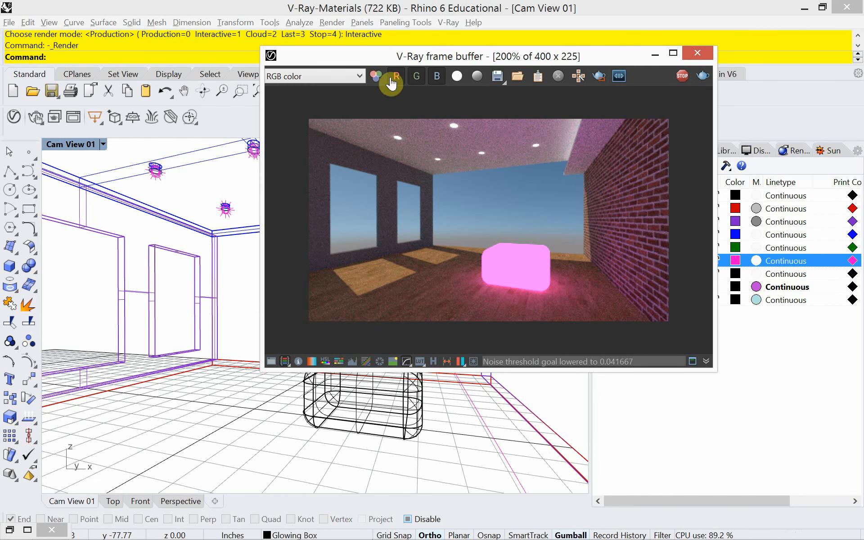
drag(374, 58, 509, 76)
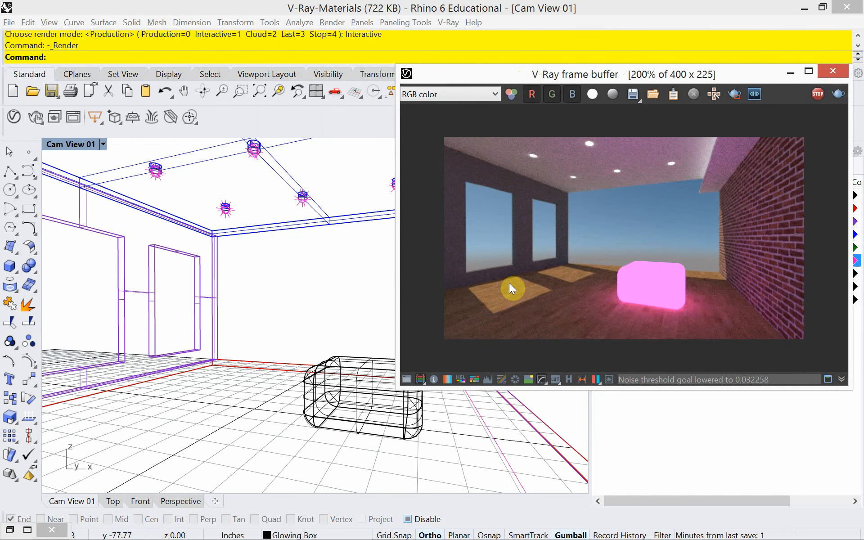
drag(530, 77, 364, 73)
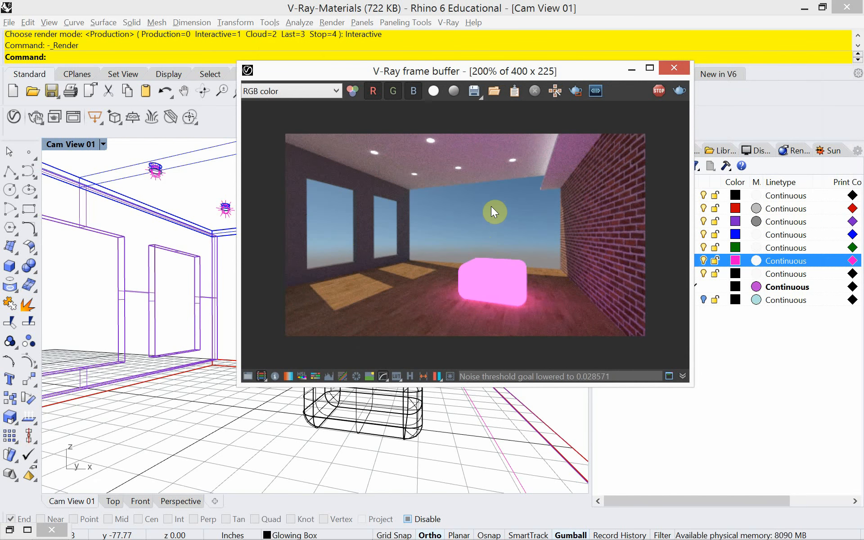
drag(339, 72, 175, 69)
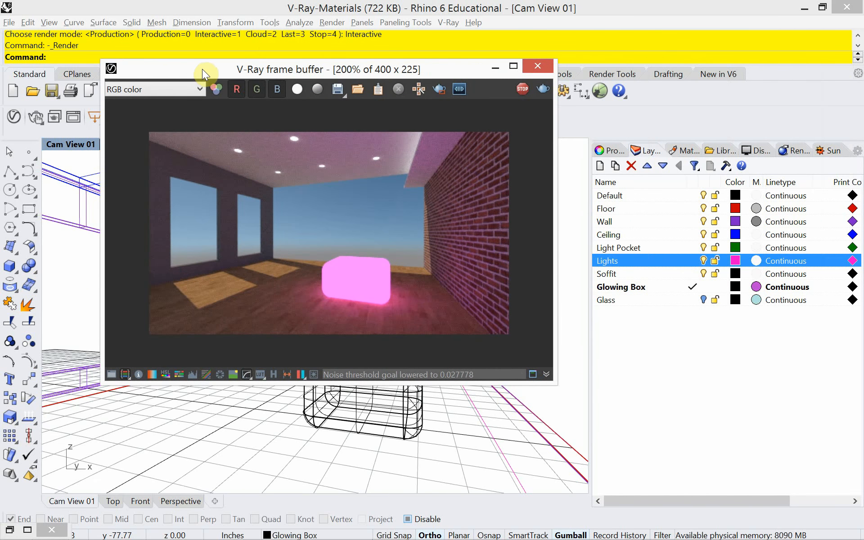
- Turn on the Glass layer, comparing the interactive render with and without the glass
click(703, 299)
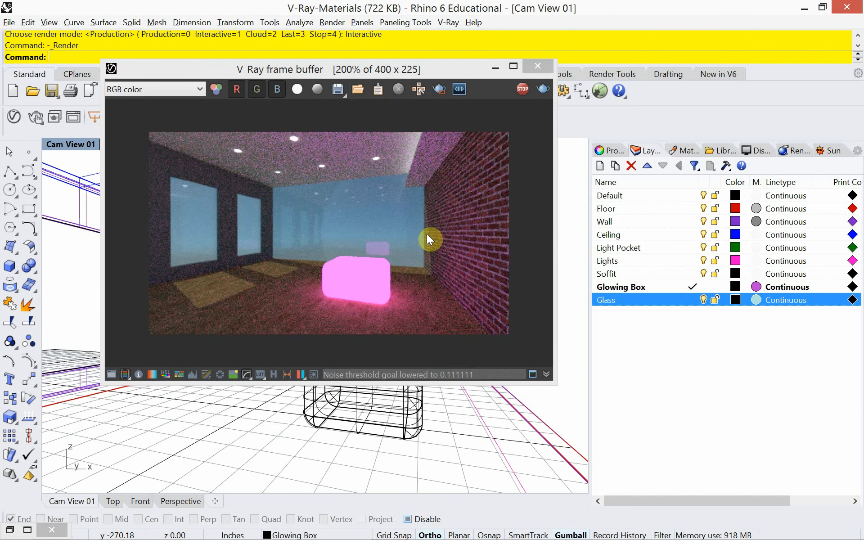
click(703, 300)
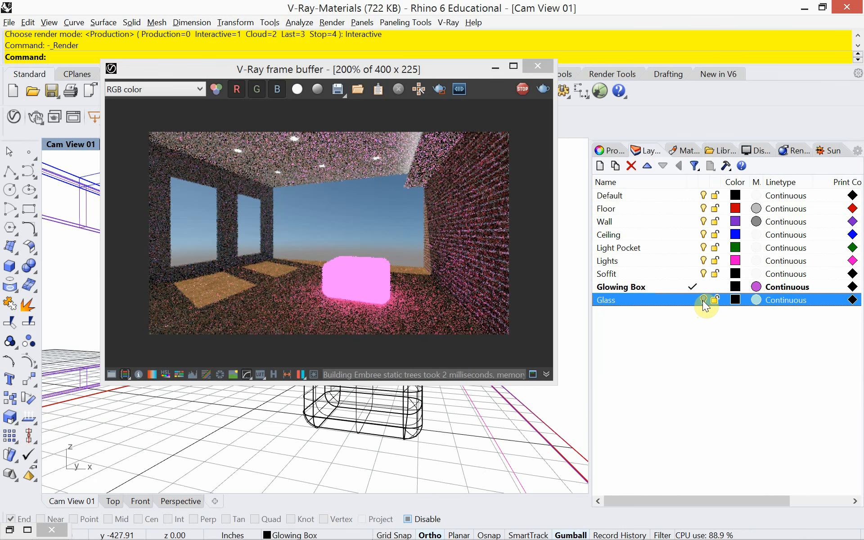
click(703, 299)
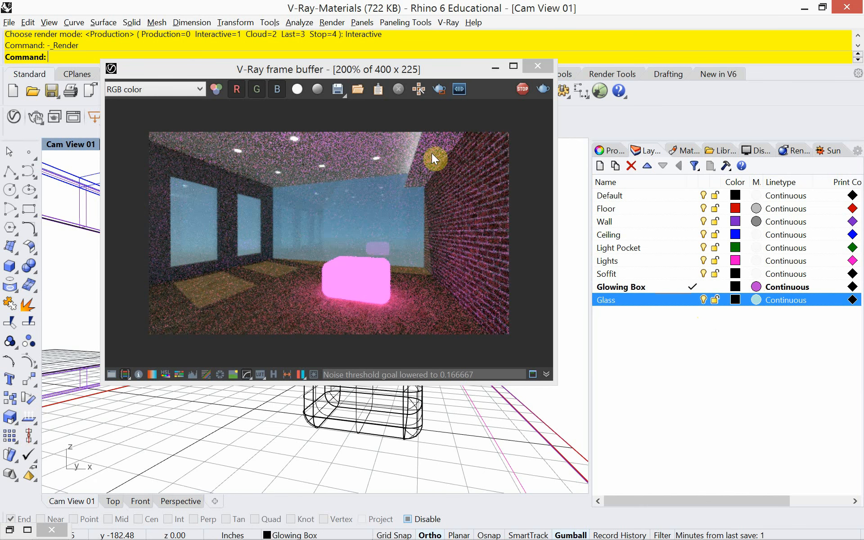
- Open the V-Ray Asset Editor with its material settings collapsed and arrange it beside the frame buffer
drag(466, 68, 768, 114)
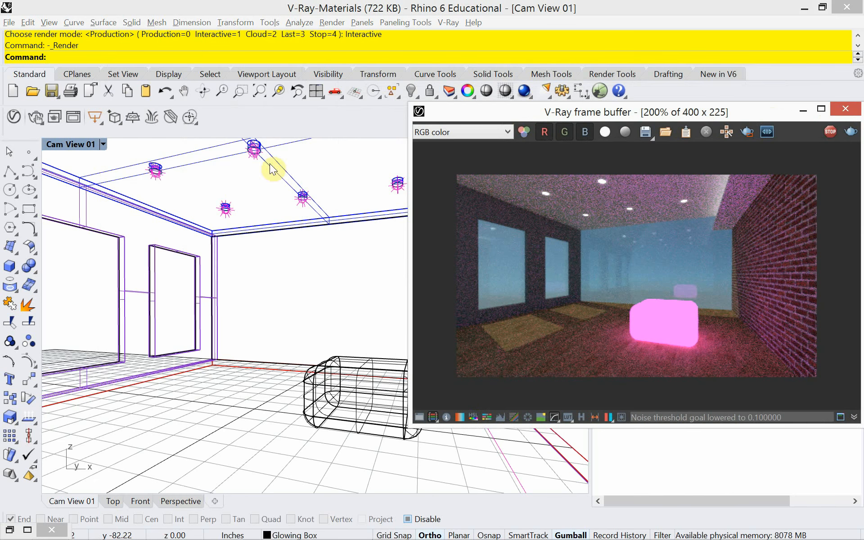
click(14, 118)
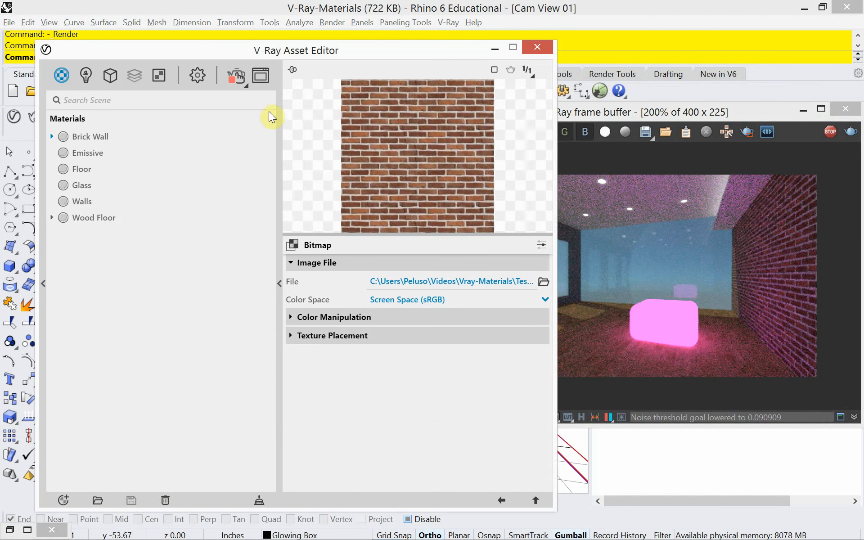
click(279, 283)
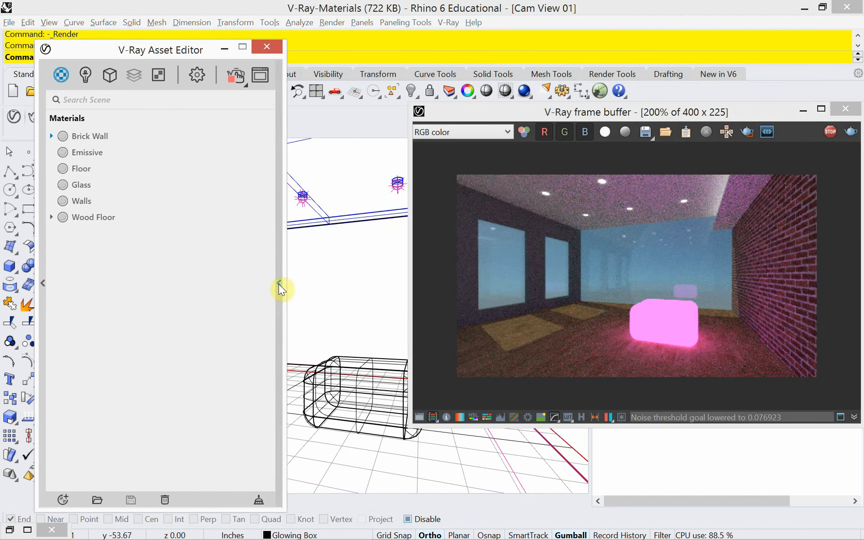
drag(112, 51, 161, 53)
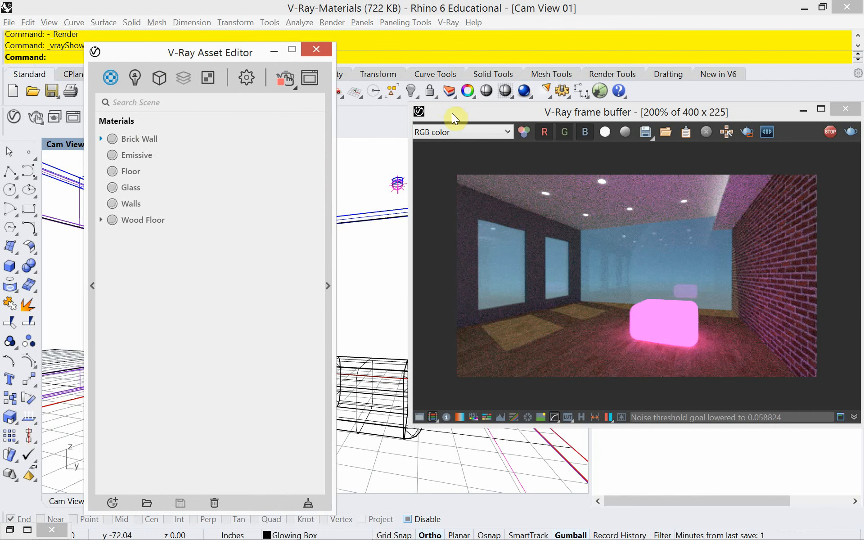
drag(452, 112, 426, 110)
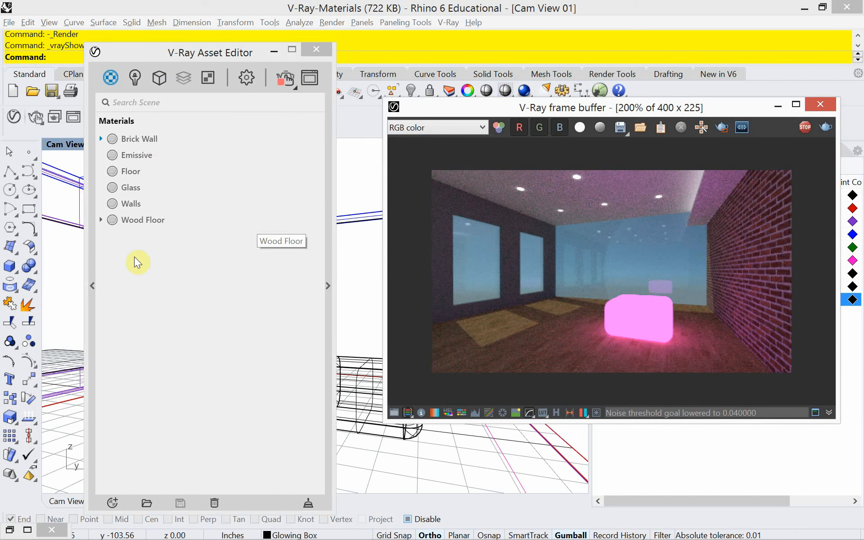
- Create a new Generic V-Ray material and name it Glass-2
right_click(108, 79)
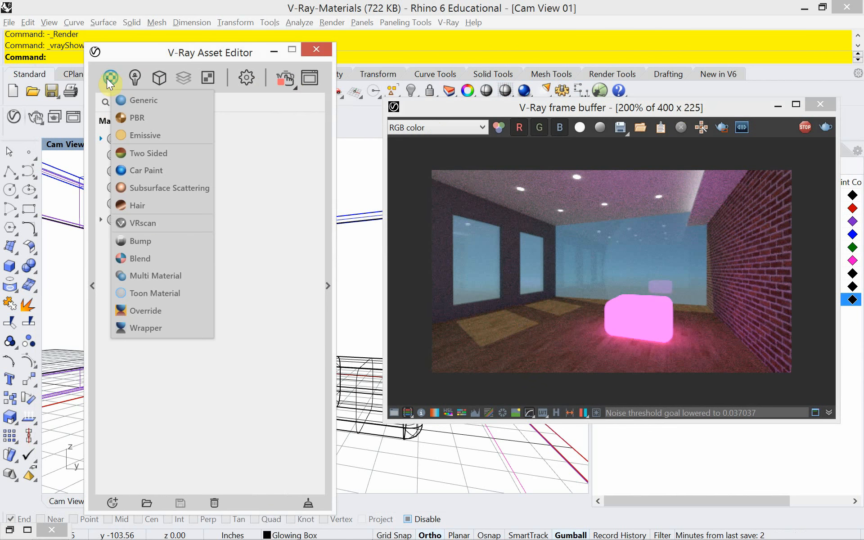
click(131, 98)
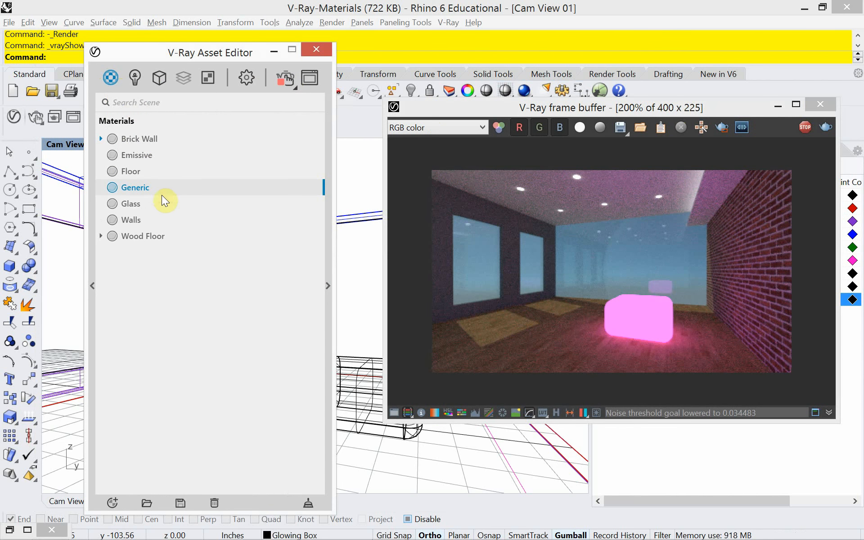
drag(162, 187, 108, 189)
text(Glass-)
key(Return)
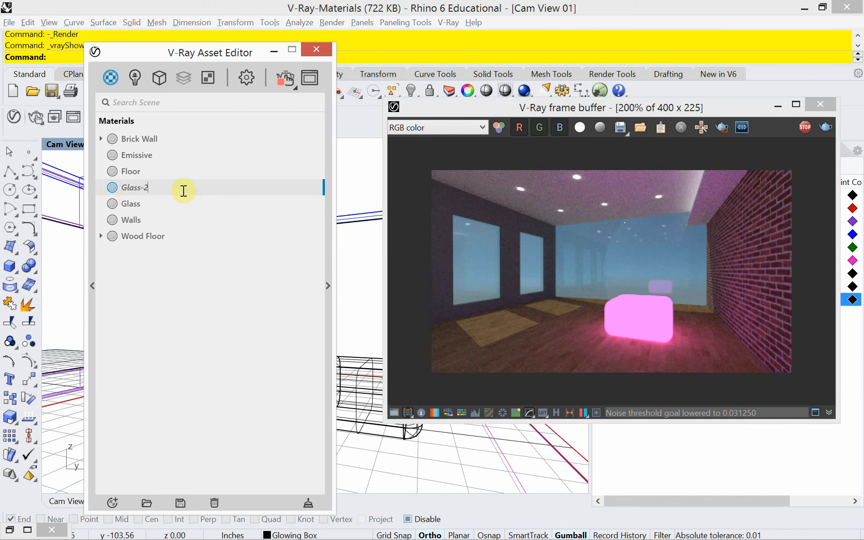
click(225, 360)
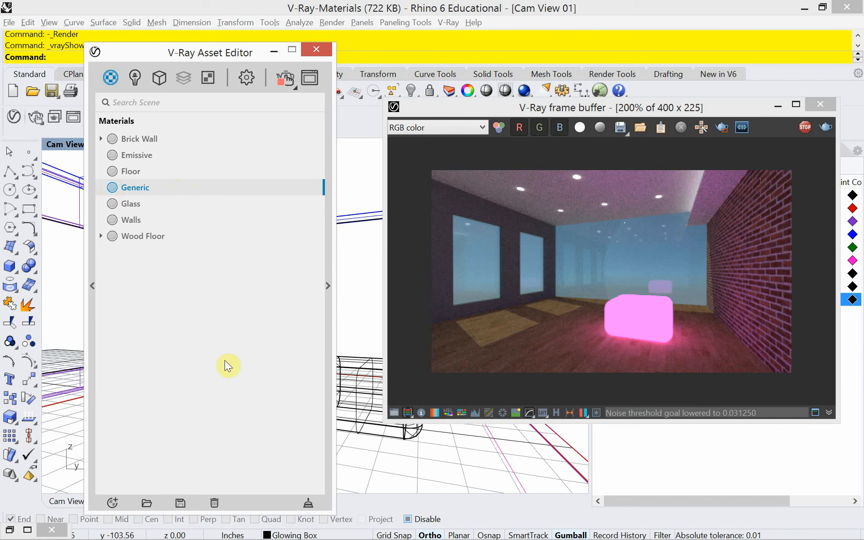
- Apply the Glass-2 material to the Glass layer
right_click(171, 190)
mouse_move(210, 234)
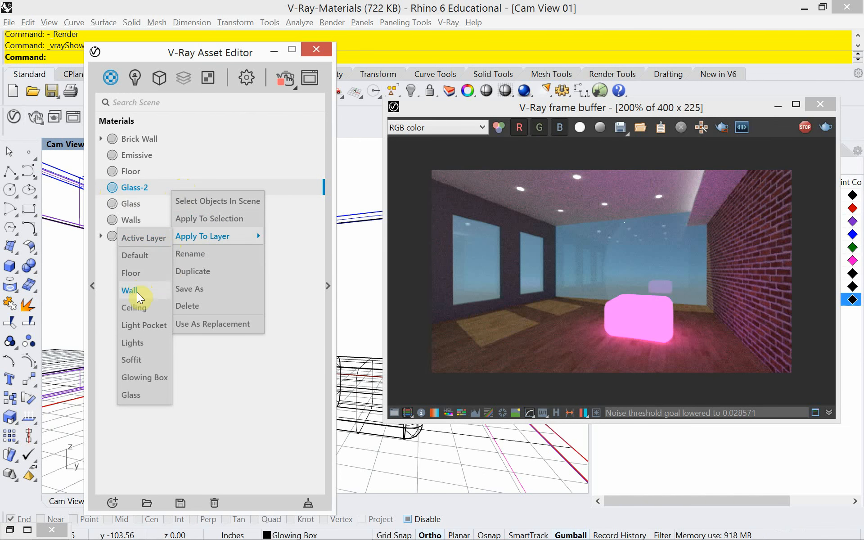
click(139, 393)
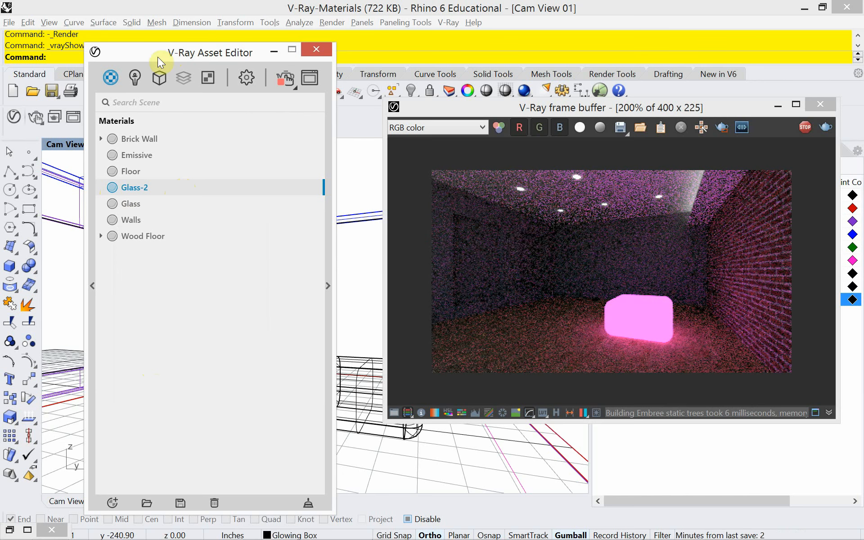
- Expand the Glass-2 material settings beside the render and lower the material's opacity to 0.44
drag(158, 56, 93, 56)
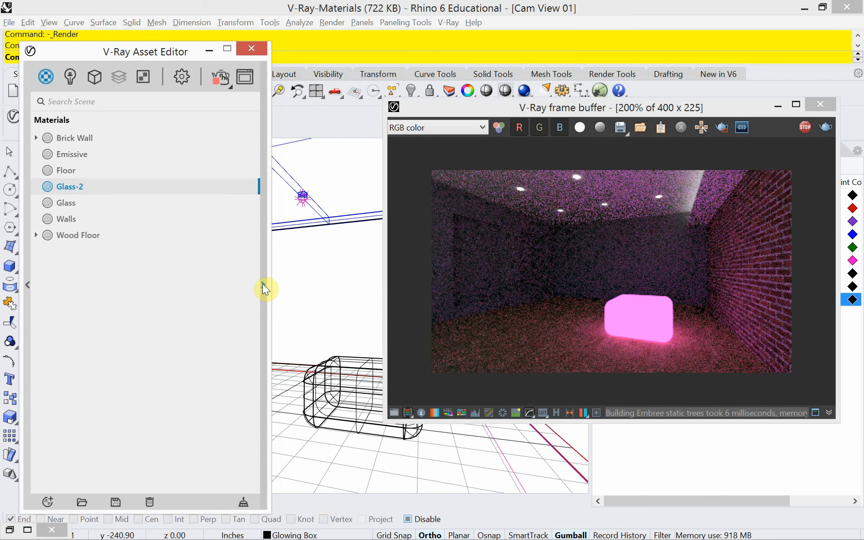
click(263, 285)
drag(331, 49, 153, 48)
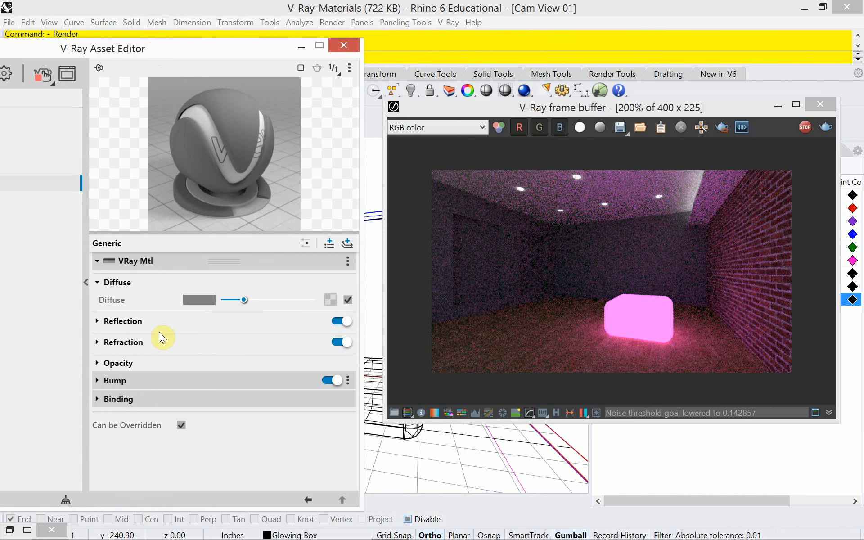
click(98, 367)
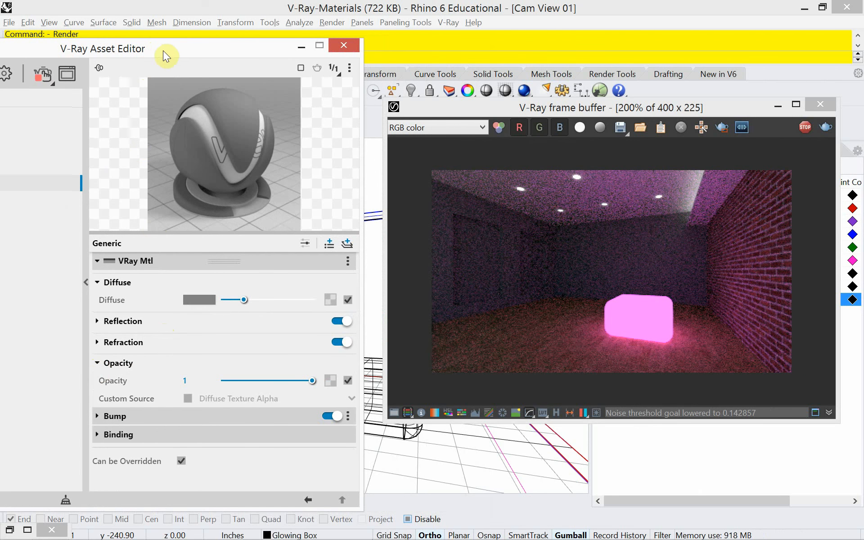
drag(163, 51, 153, 19)
click(179, 353)
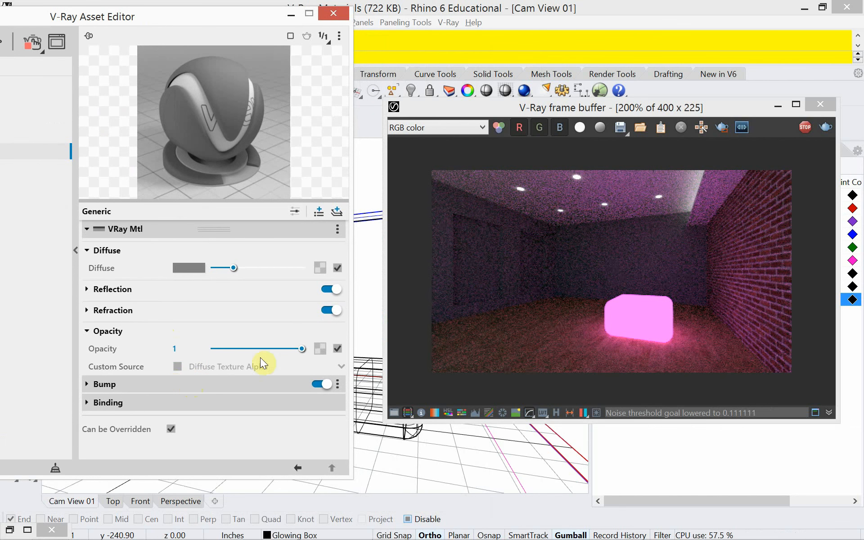
drag(301, 349, 255, 352)
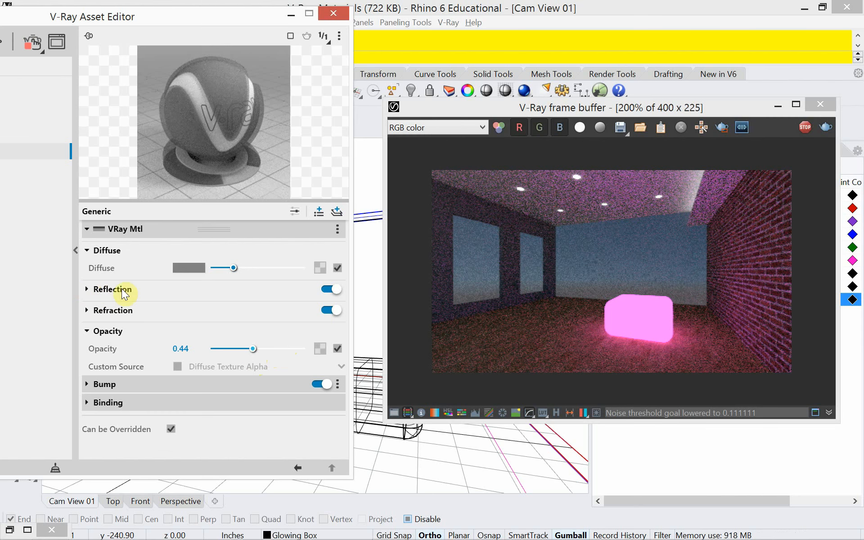
- Raise the Glass-2 material's reflection color from black to a medium gray
click(87, 290)
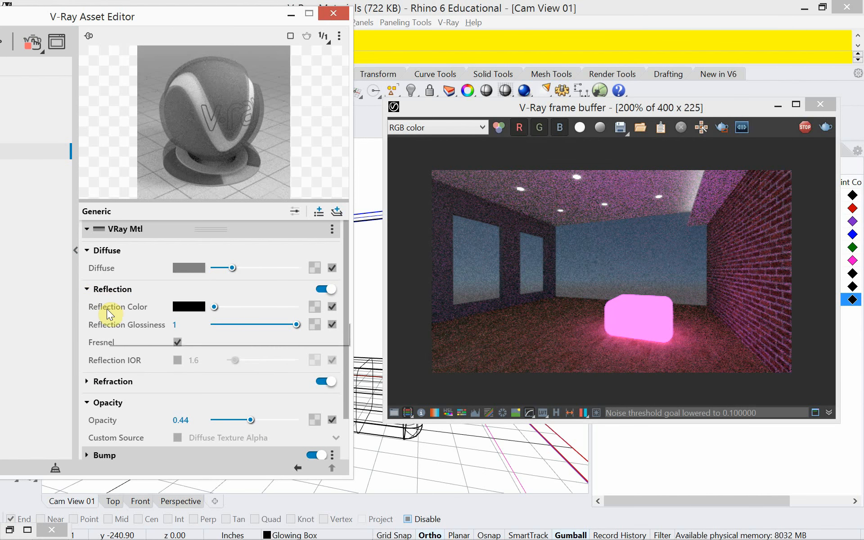
mouse_move(108, 311)
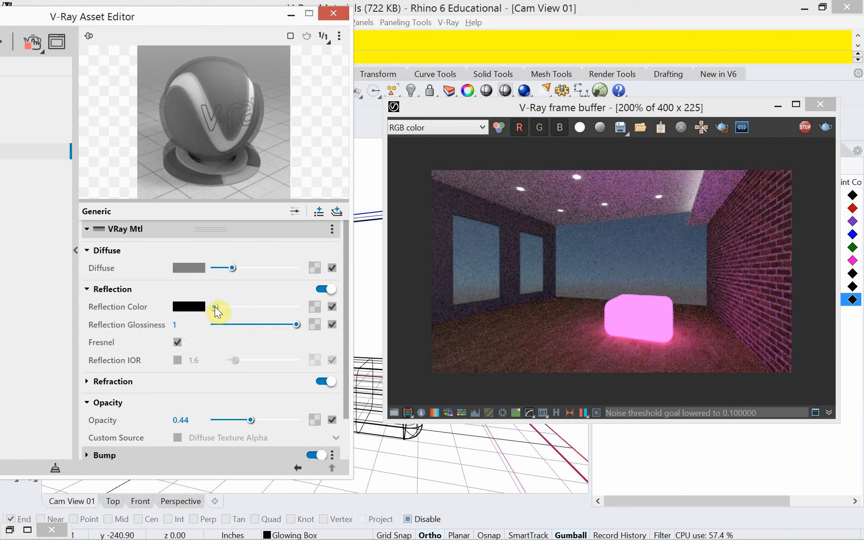
drag(215, 307, 236, 312)
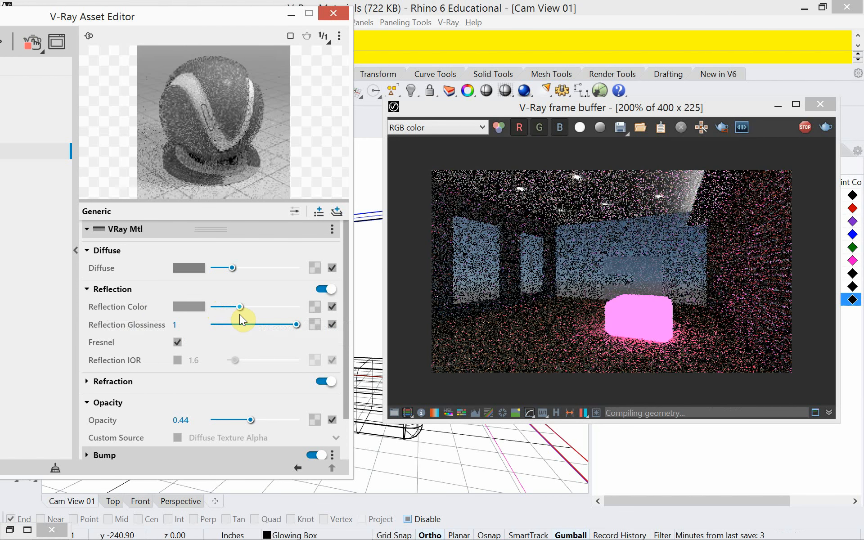
- Lighten the Glass-2 material's reflection color to a light gray and raise its refraction IOR to 2.89
drag(240, 315, 244, 317)
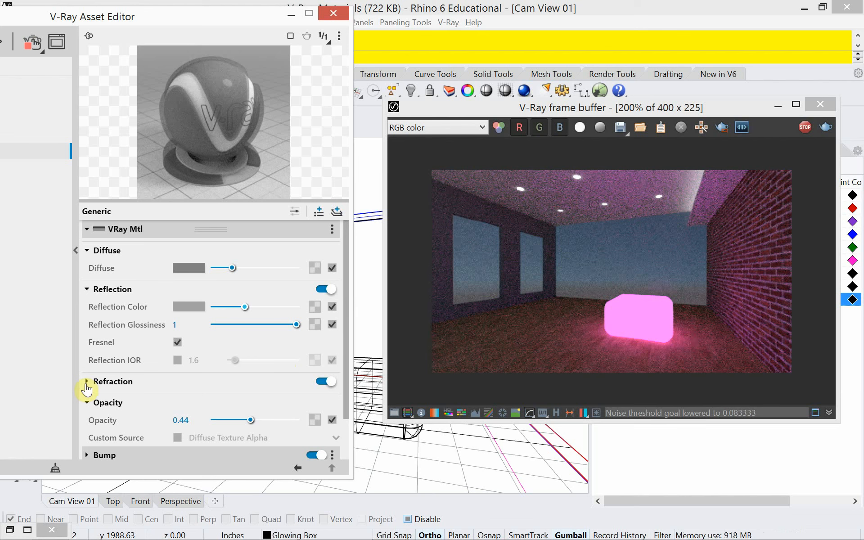
drag(244, 306, 253, 309)
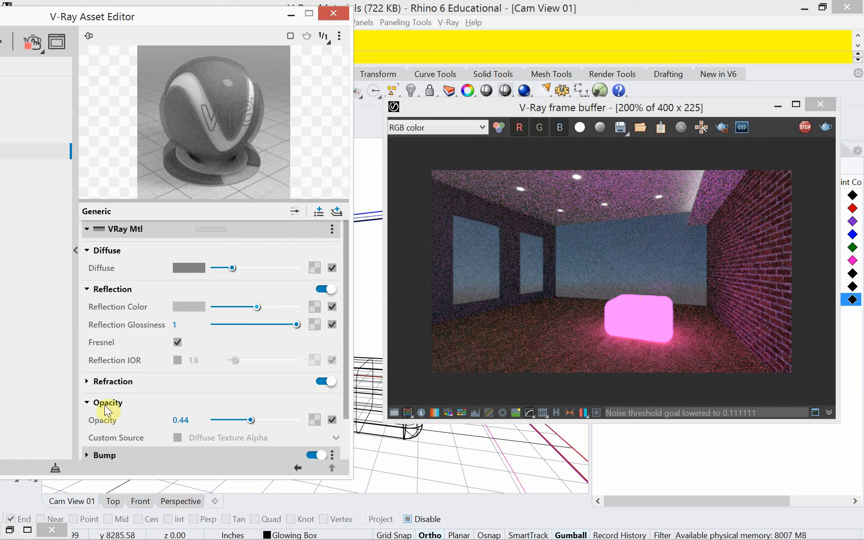
click(87, 381)
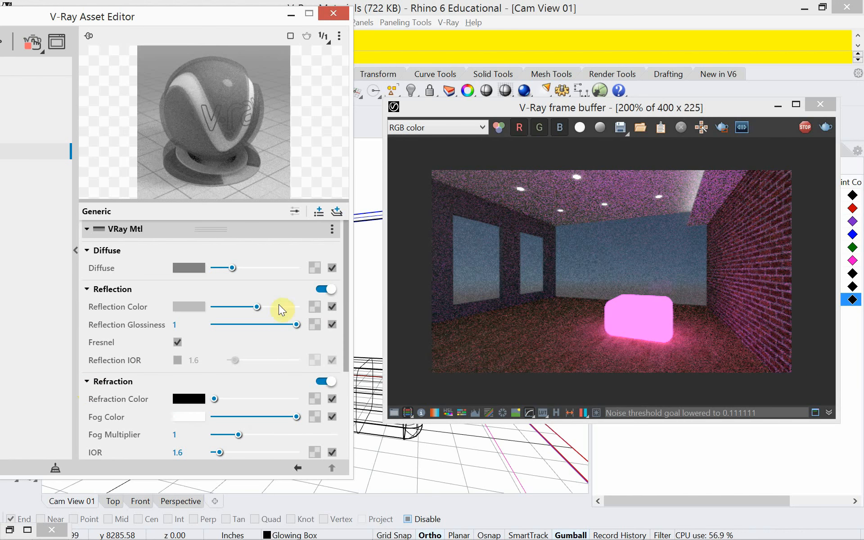
drag(345, 256, 351, 310)
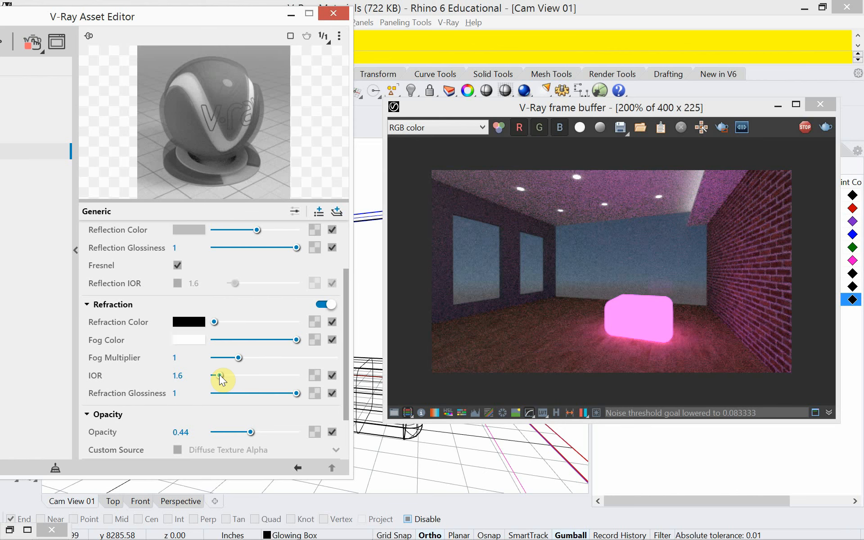
drag(220, 374, 224, 376)
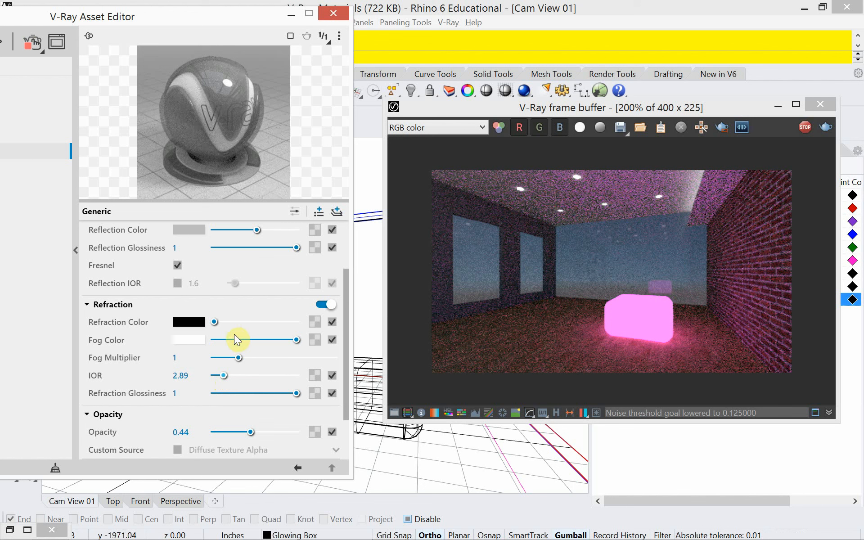
- Change the Glass-2 refraction color to teal with hue 0.454, saturation 0.731 and value 0.851
scroll(244, 336, up, 3)
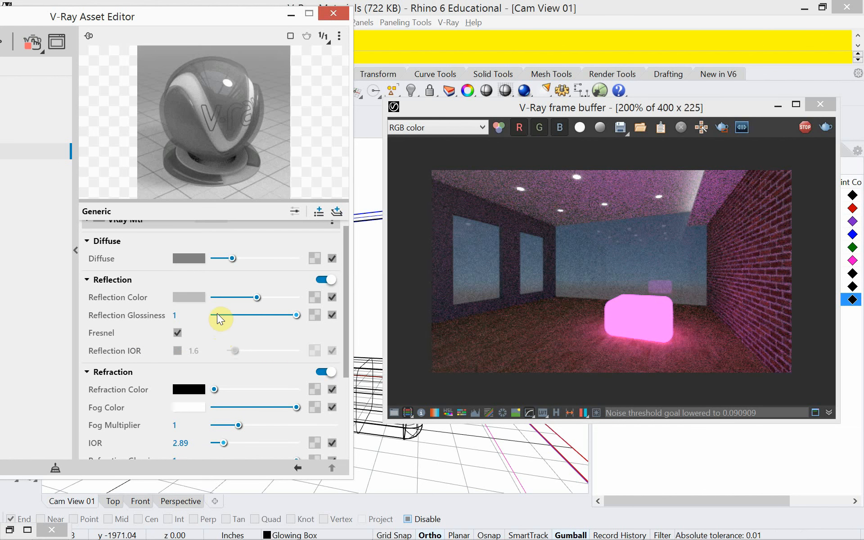
click(186, 389)
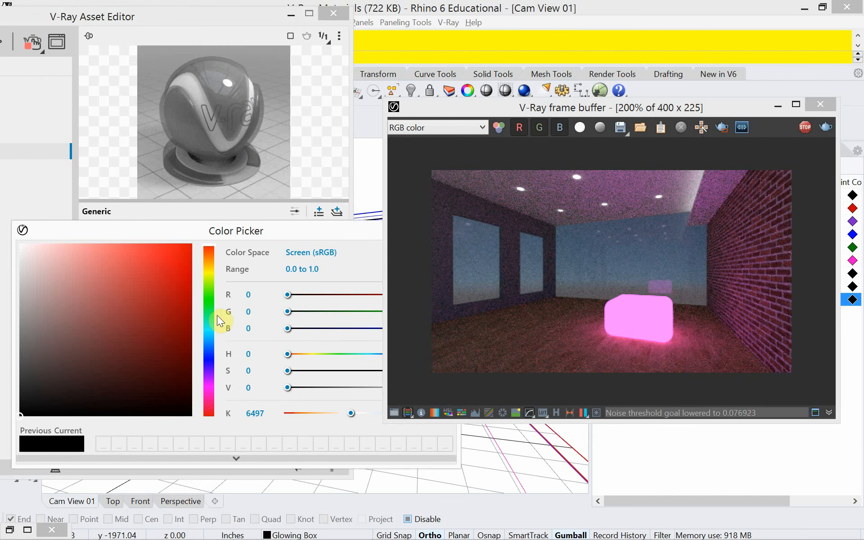
click(210, 328)
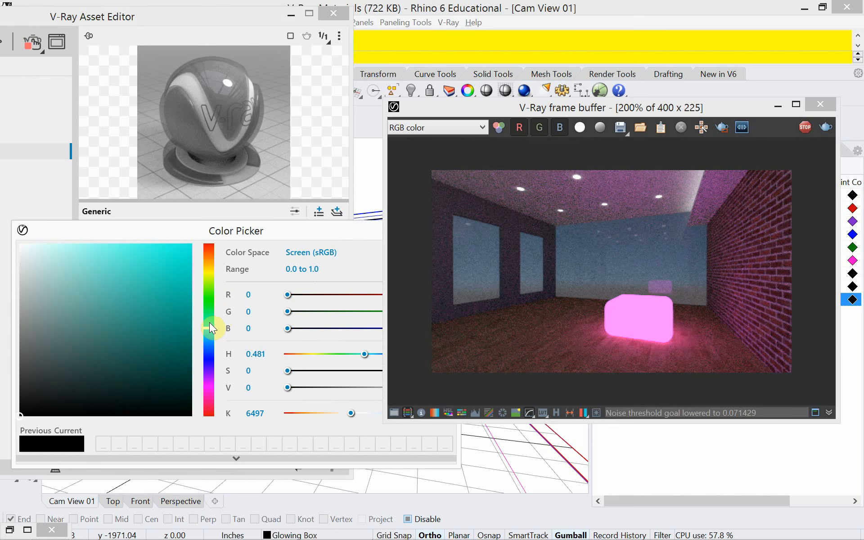
click(209, 323)
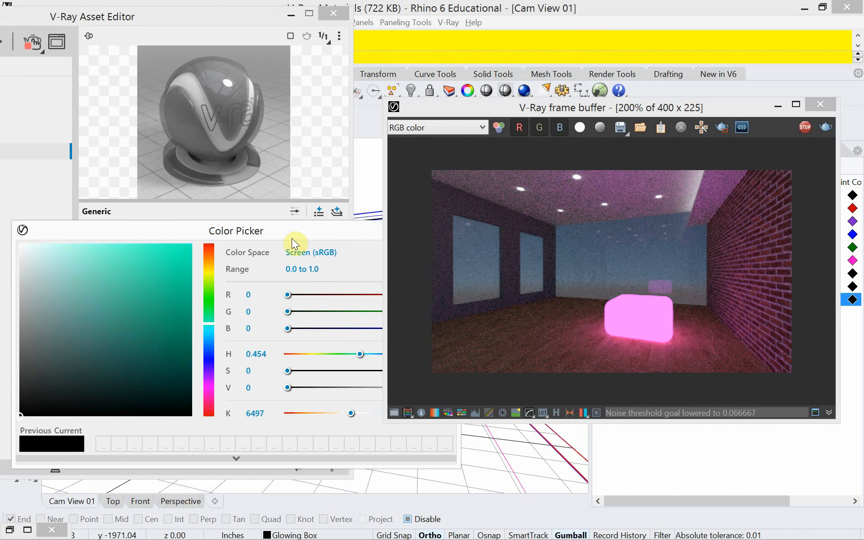
drag(292, 238, 261, 155)
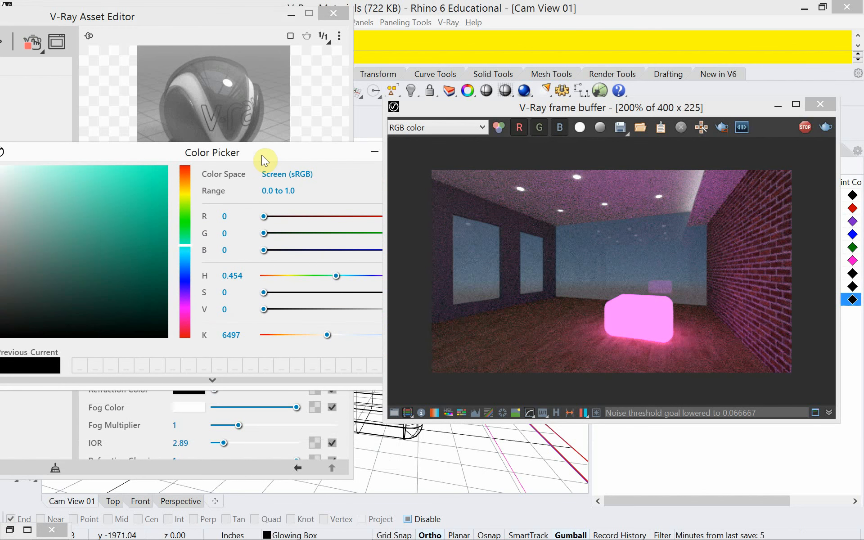
drag(104, 157, 157, 168)
click(172, 200)
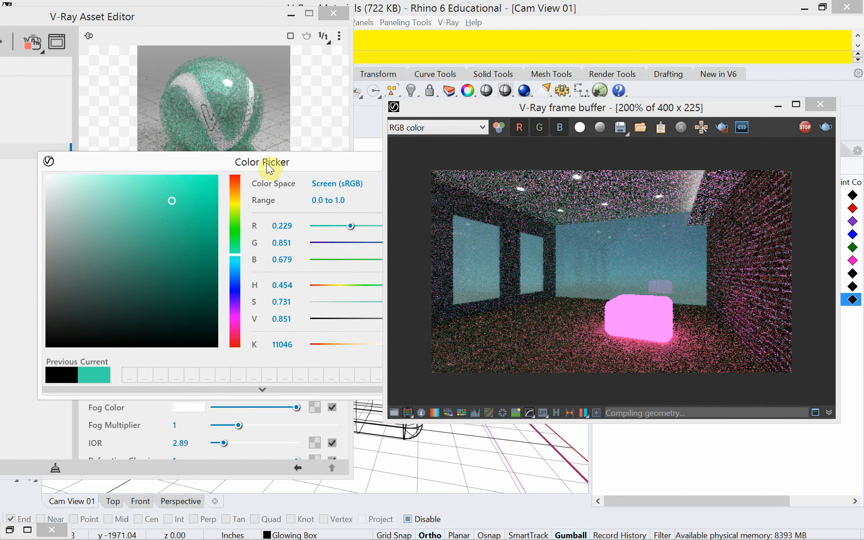
- Lower the teal refraction color's saturation to 0.378 and close the color picker
drag(266, 163, 204, 154)
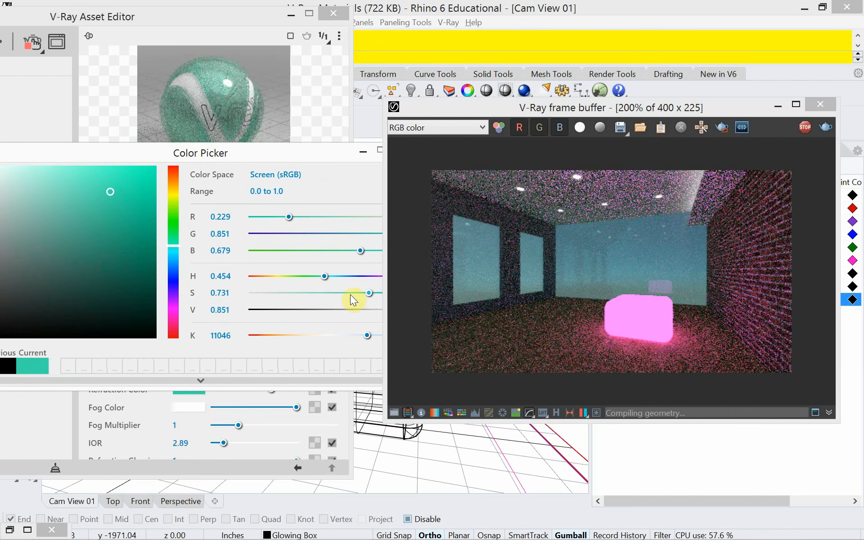
drag(370, 292, 333, 294)
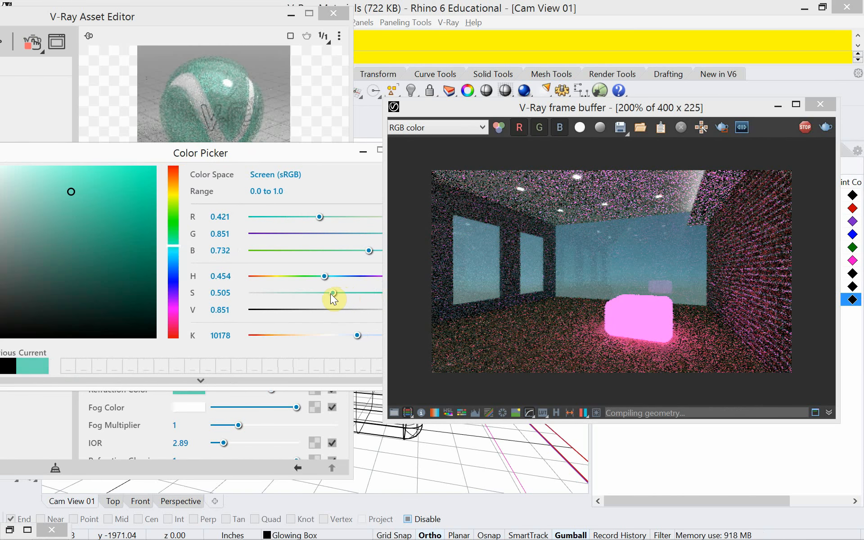
drag(331, 295, 312, 298)
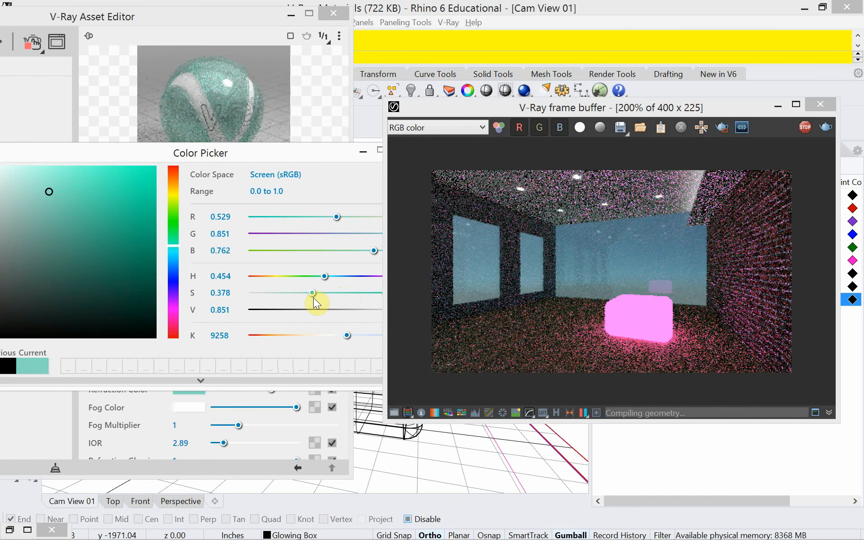
drag(342, 158, 254, 187)
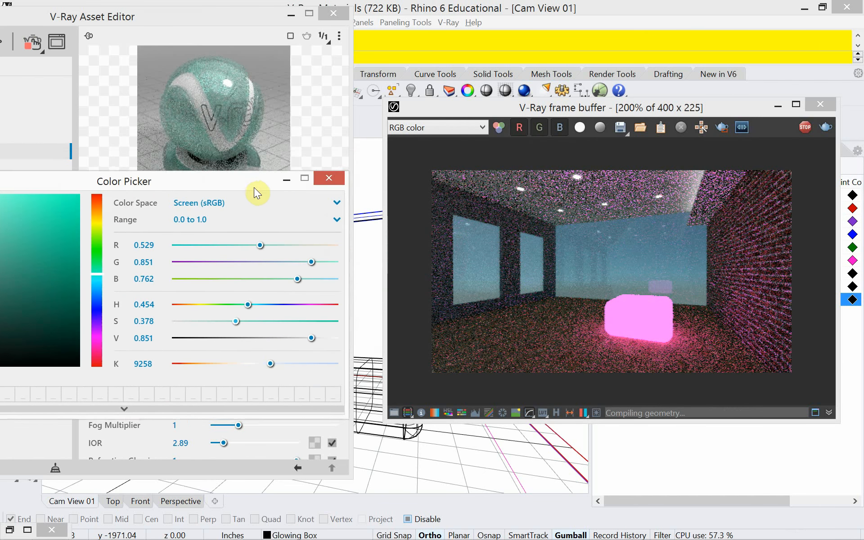
click(307, 185)
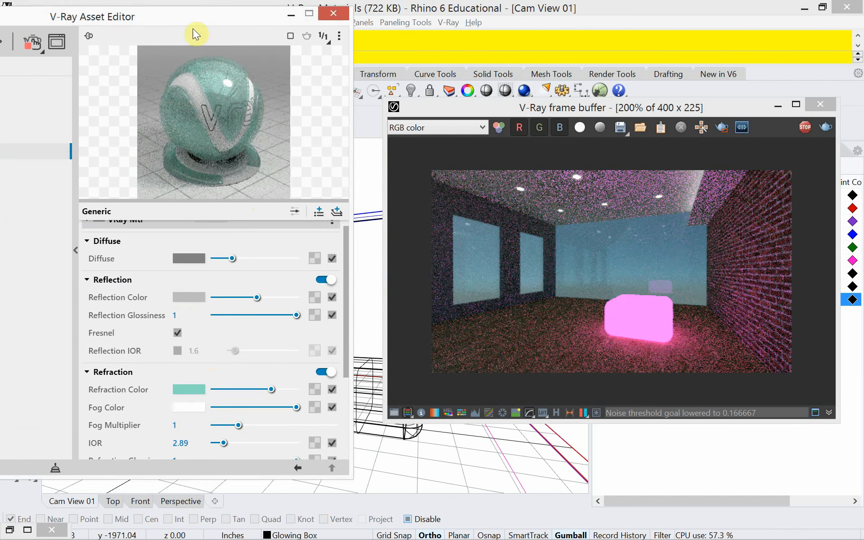
- Close the V-Ray Asset Editor, uncover the side panels behind the render window and check the sun settings
drag(192, 29, 247, 47)
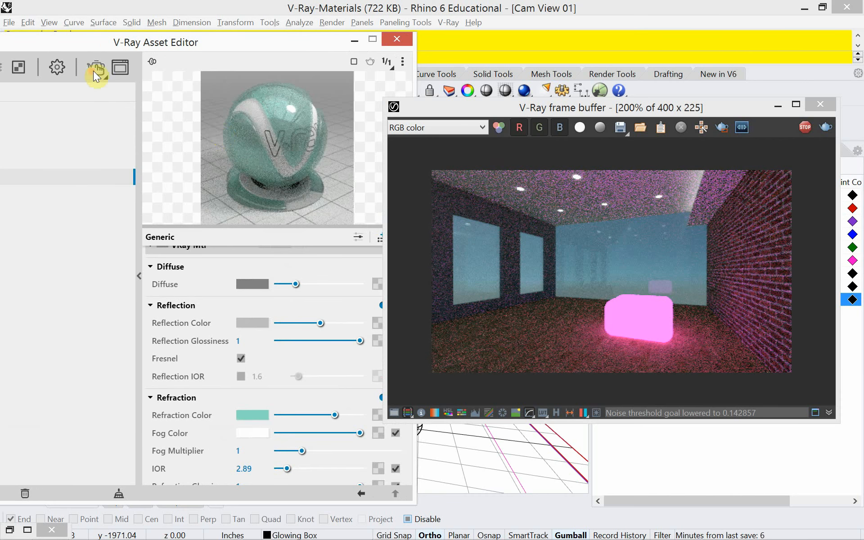
click(396, 39)
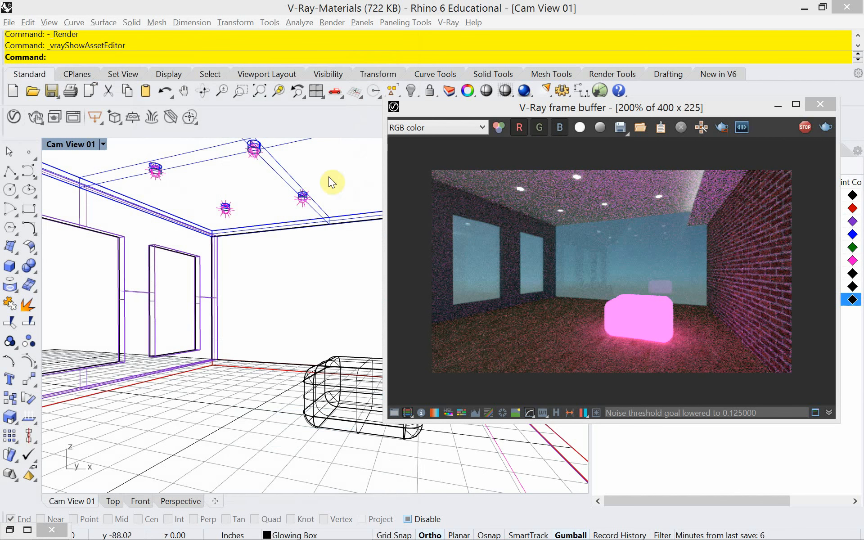
drag(750, 109, 413, 97)
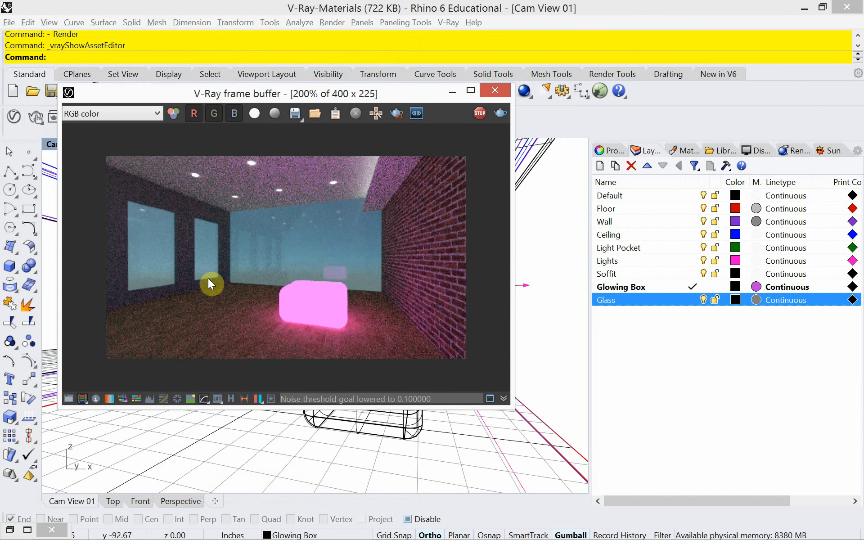
click(798, 155)
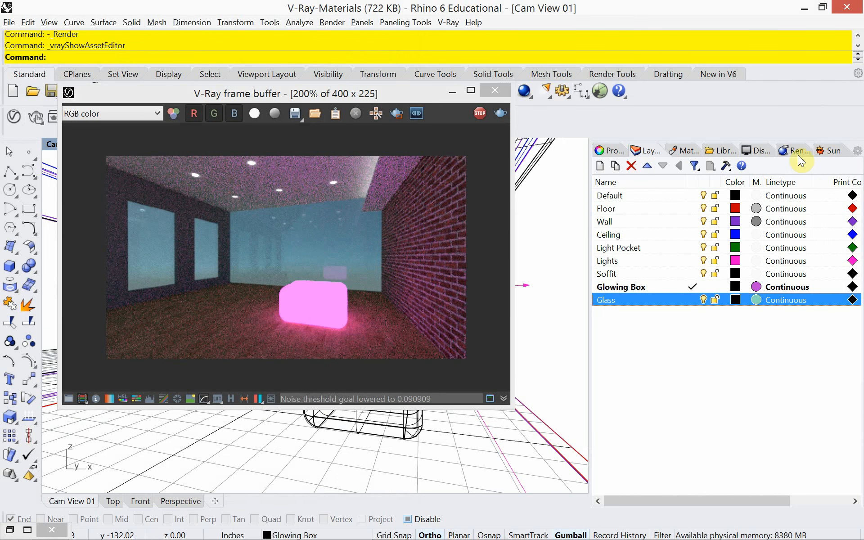
click(831, 151)
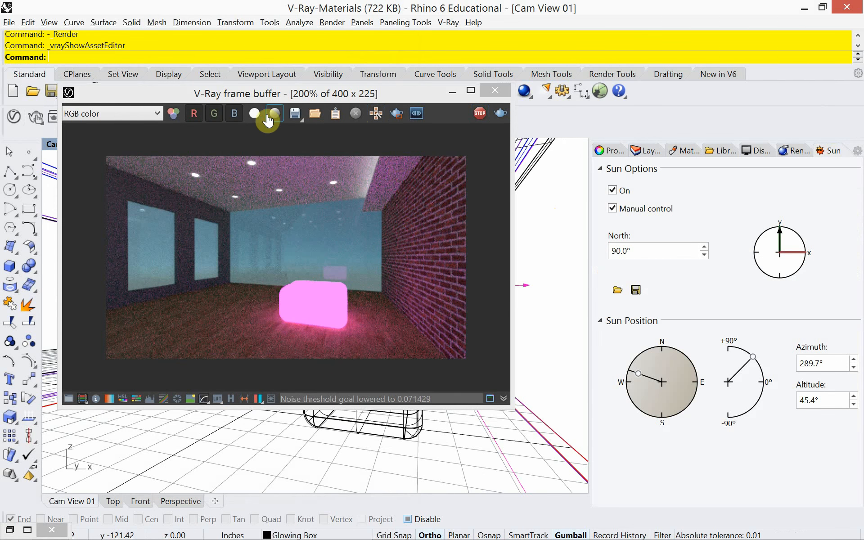
- Return to the layer list beside the render and make Default the current layer
drag(270, 94, 318, 126)
click(647, 153)
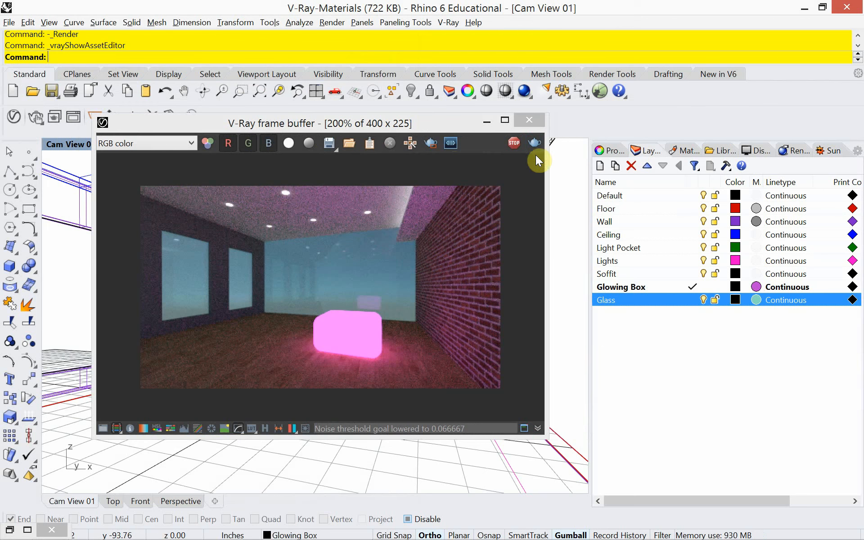
drag(456, 123, 471, 83)
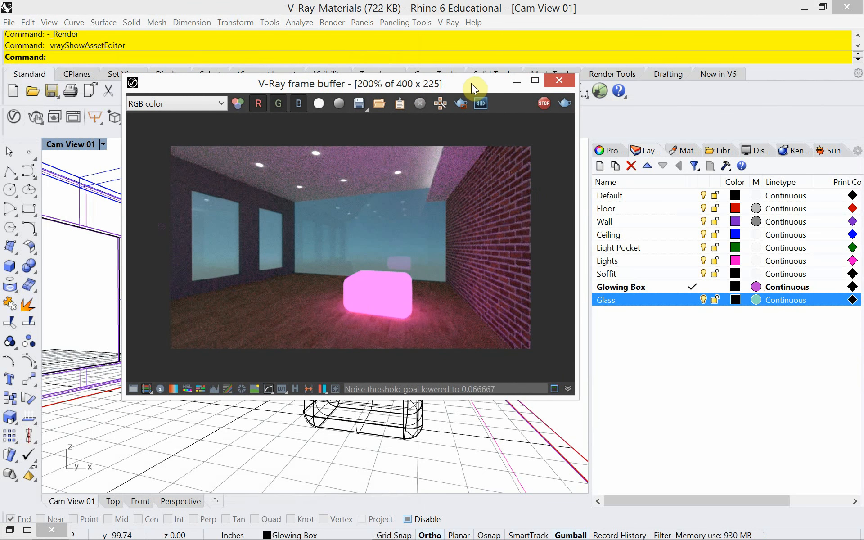
click(607, 302)
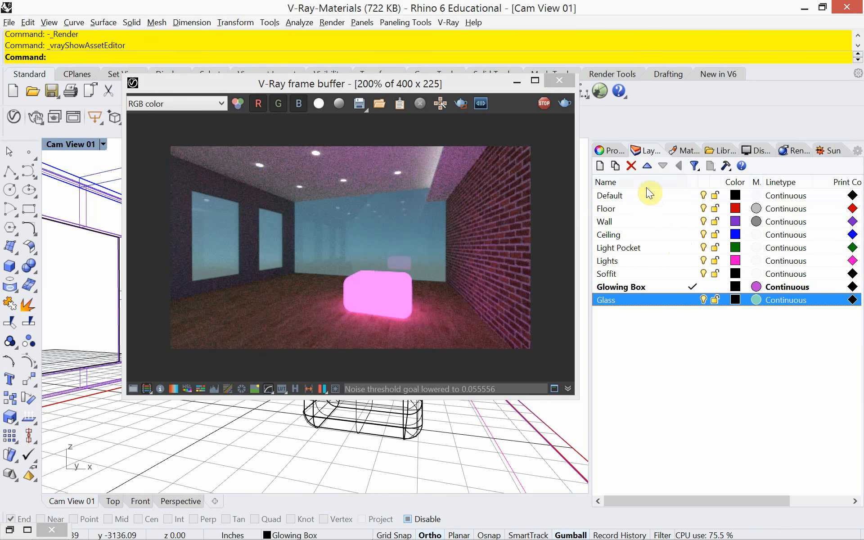
click(653, 200)
- Switch the Glass layer's visibility off and on twice to compare the render with and without glass
click(703, 301)
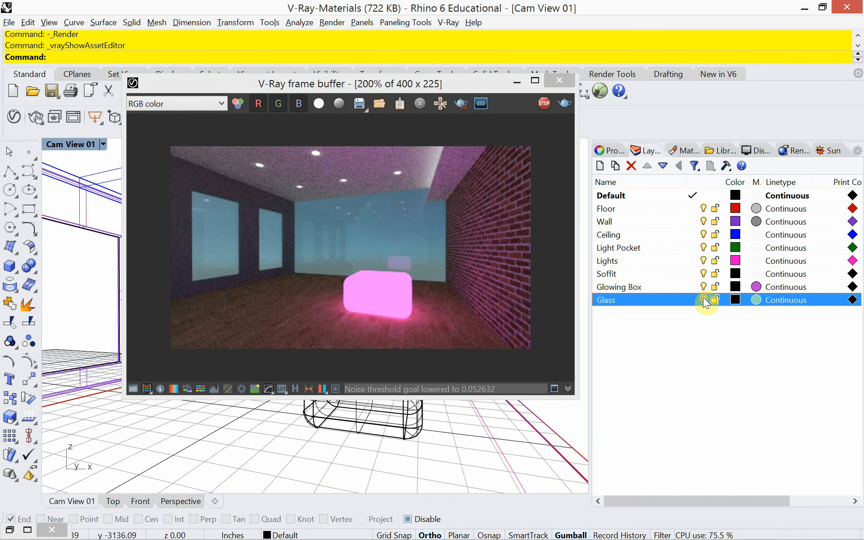
click(704, 300)
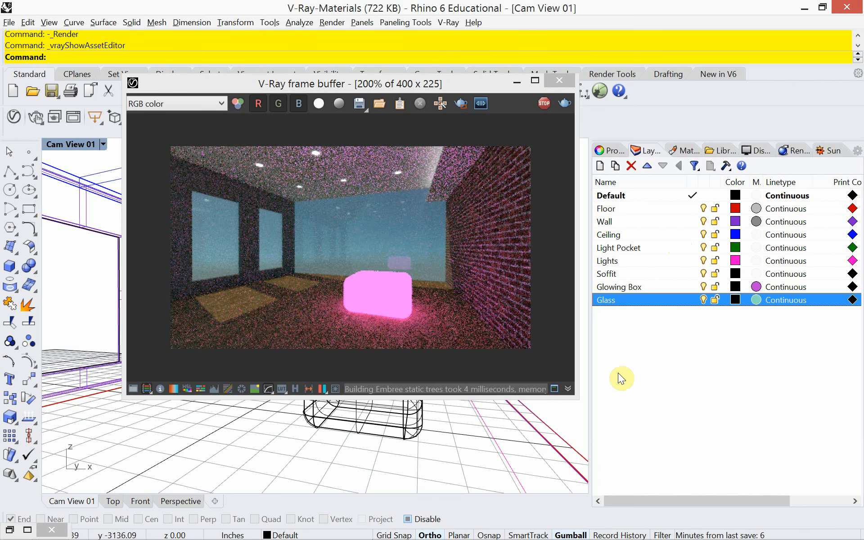
click(704, 299)
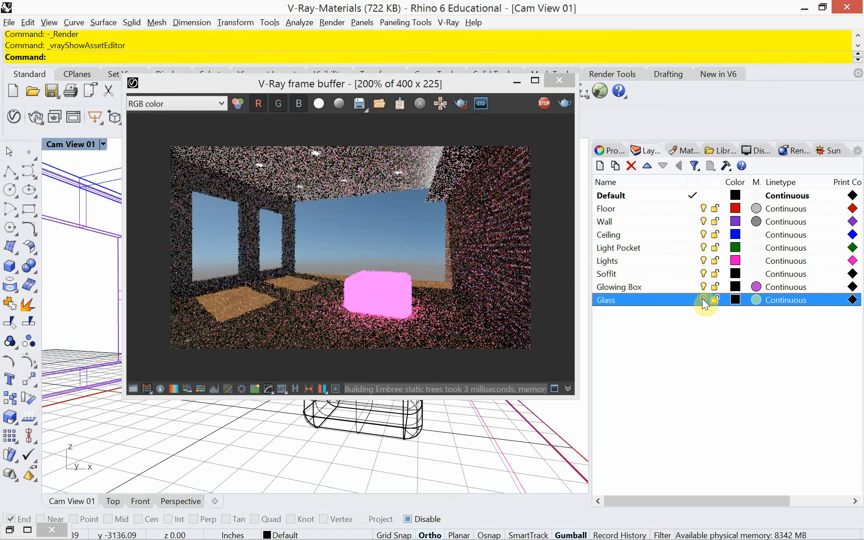
click(703, 300)
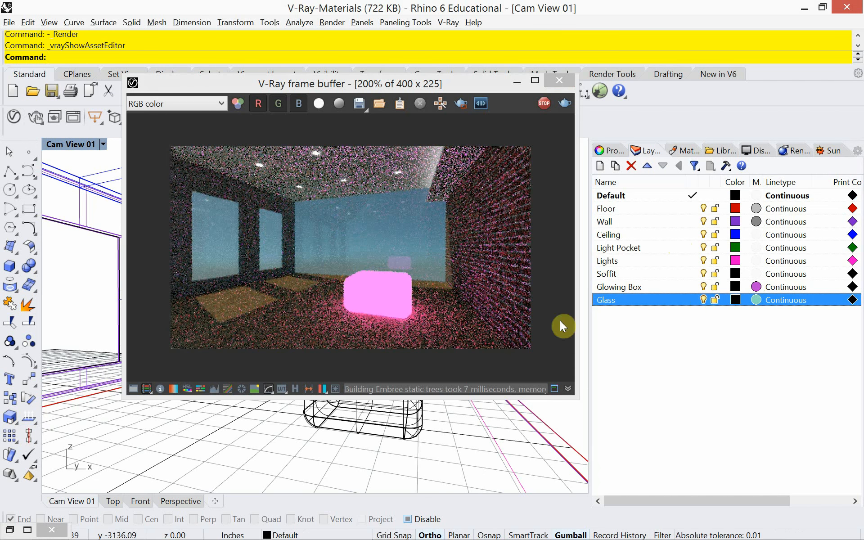
- Reopen the V-Ray Asset Editor beside the render window and show only its main render settings
drag(220, 86, 469, 95)
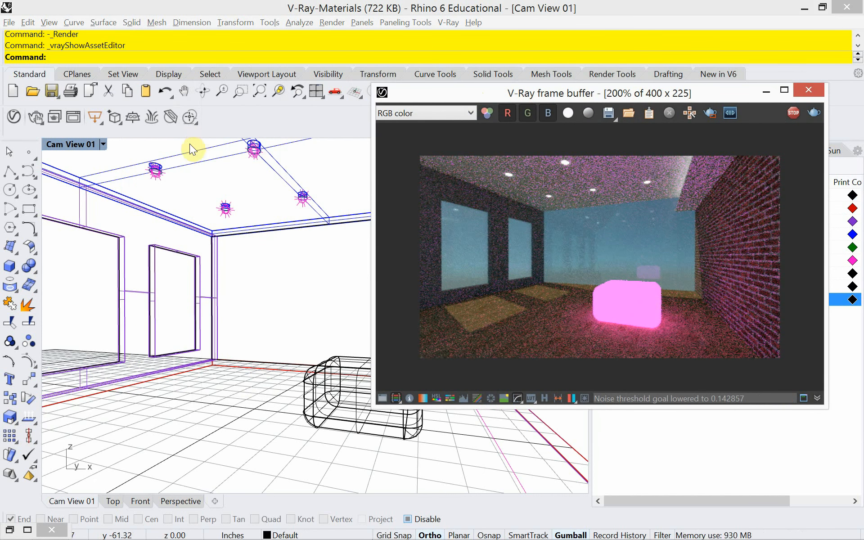
drag(422, 92, 428, 103)
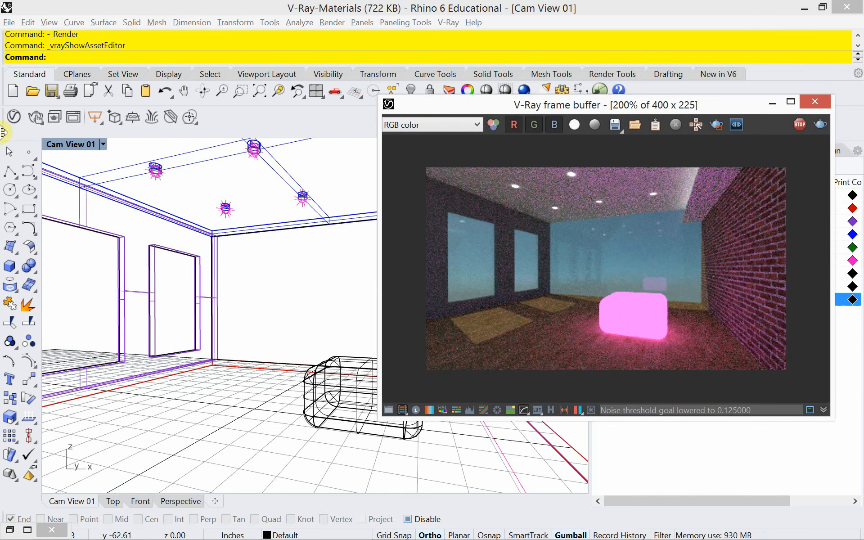
click(14, 117)
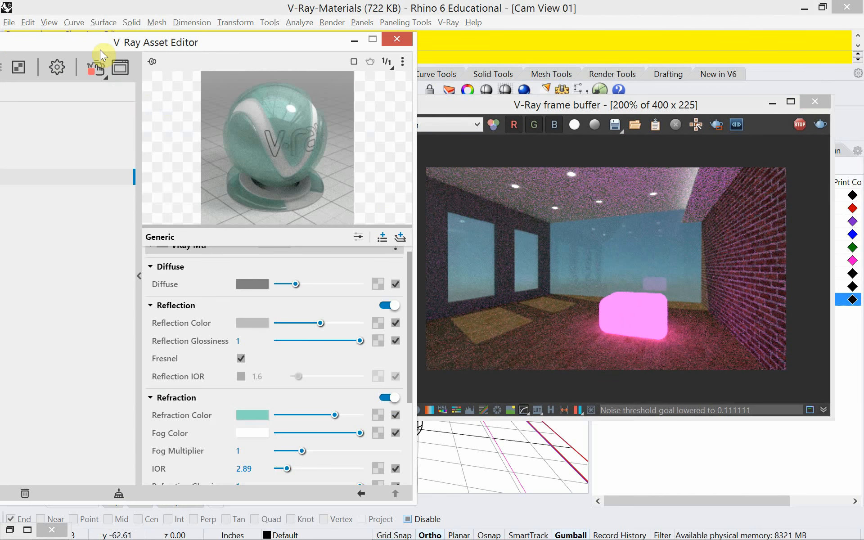
drag(95, 42, 205, 31)
click(69, 68)
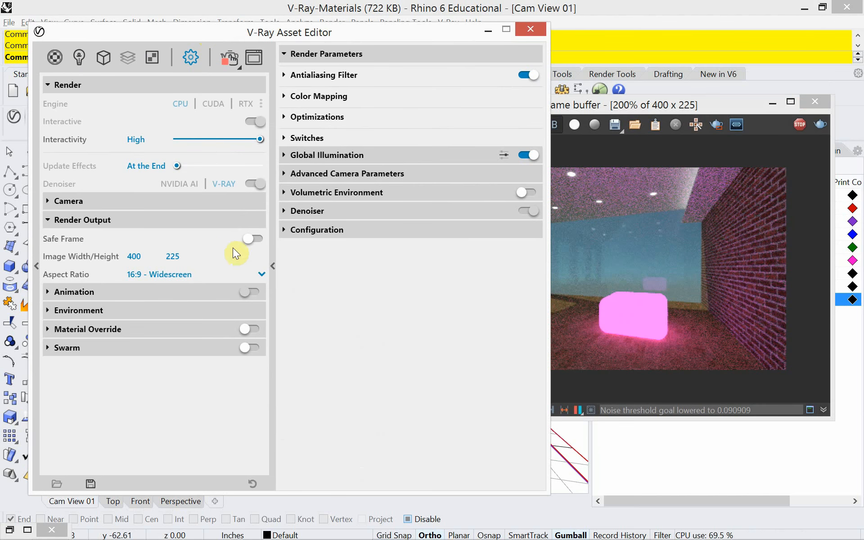
click(272, 265)
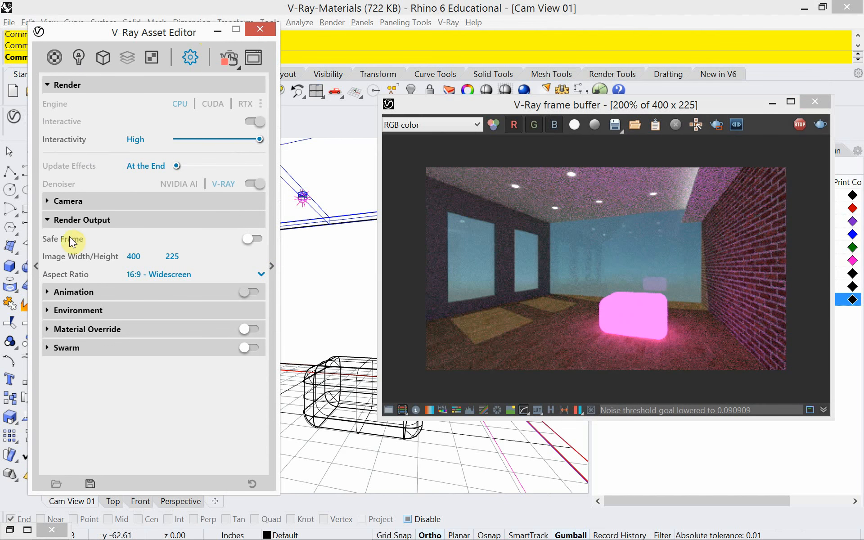
- Collapse the render output settings, expand the camera settings and lower the exposure value to 13.12
click(48, 220)
click(48, 202)
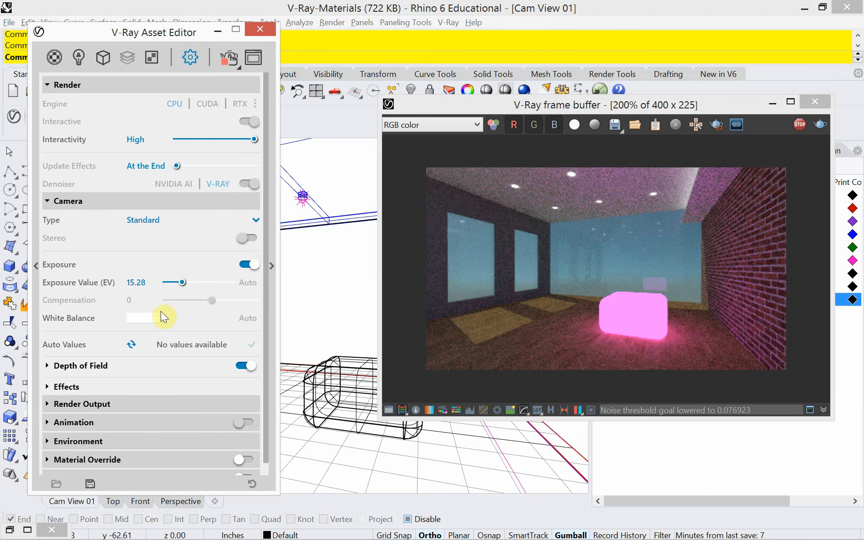
drag(182, 285, 185, 287)
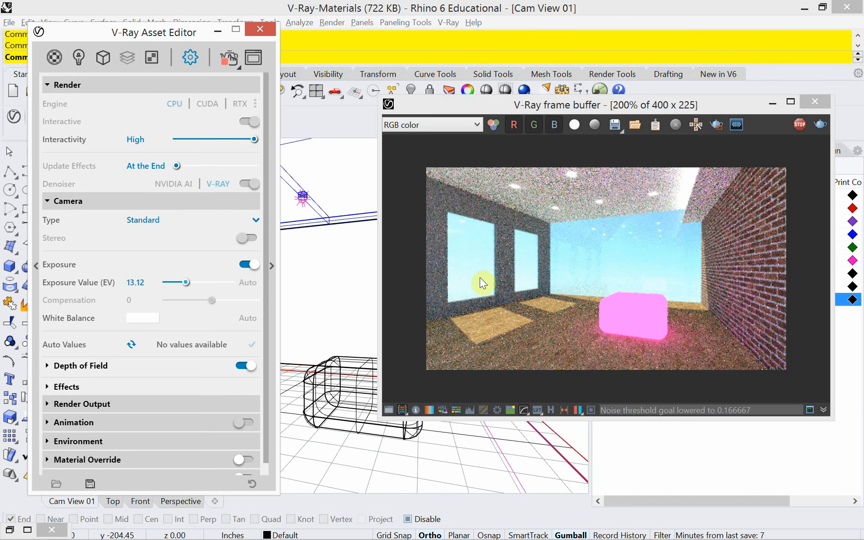
- Stop the interactive render and close the V-Ray frame buffer
drag(642, 103, 564, 108)
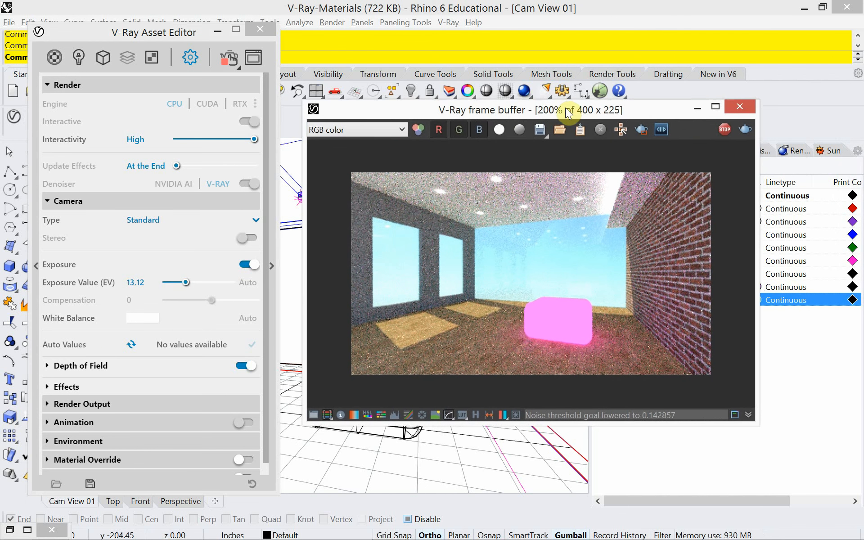
click(722, 130)
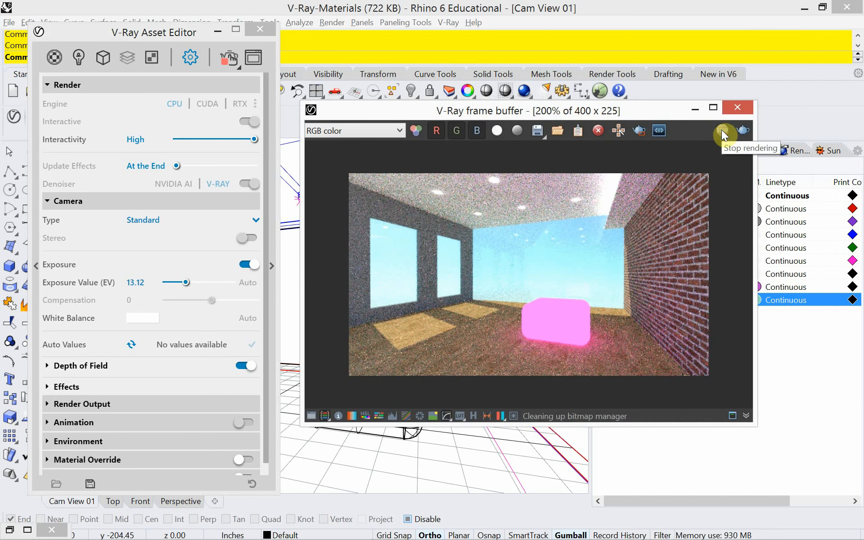
click(738, 107)
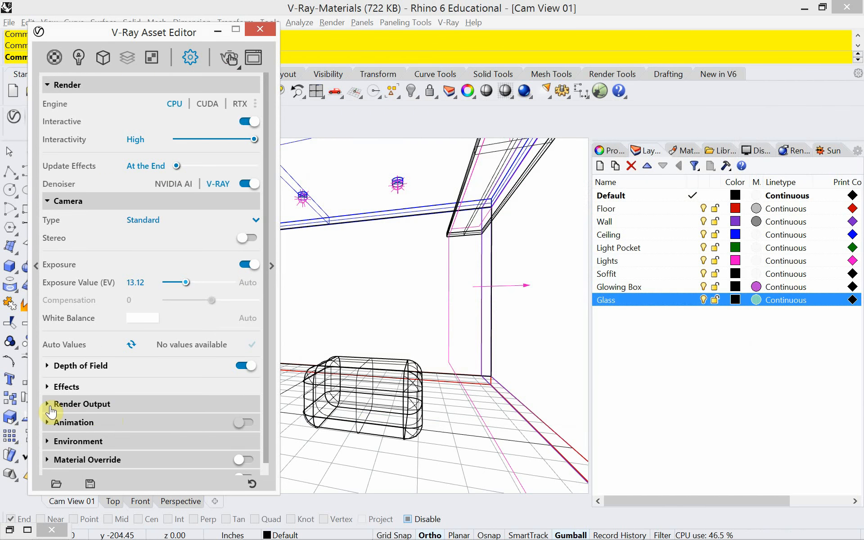
- Set the render output image width to 1280 at the 16:9 widescreen ratio and start a standard non-interactive V-Ray render
click(50, 406)
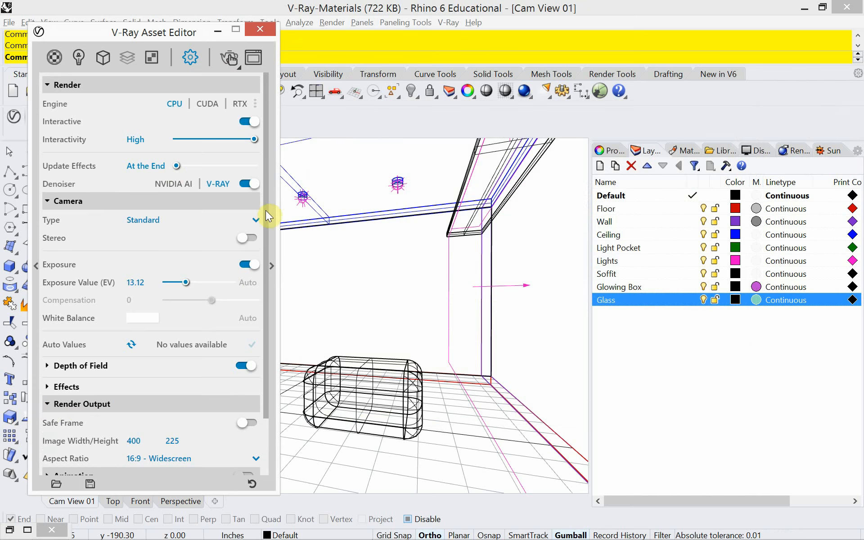
drag(266, 209, 231, 312)
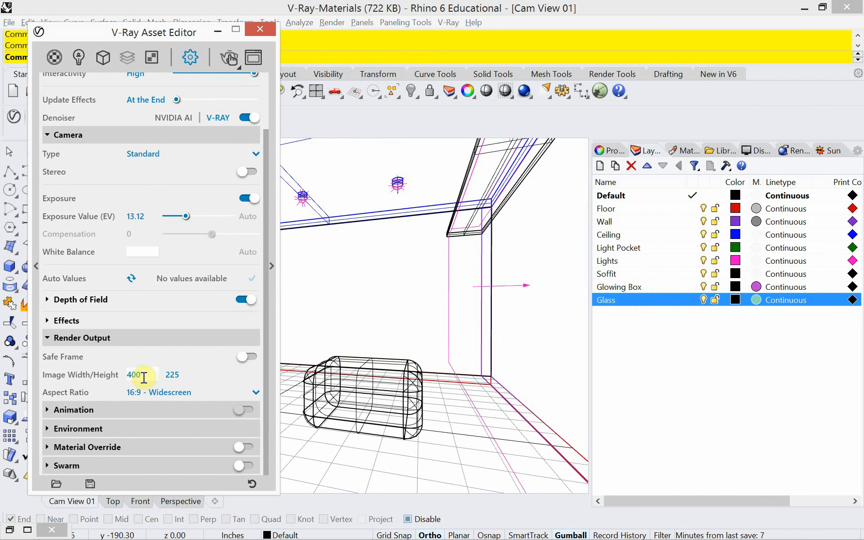
text(1280)
key(Return)
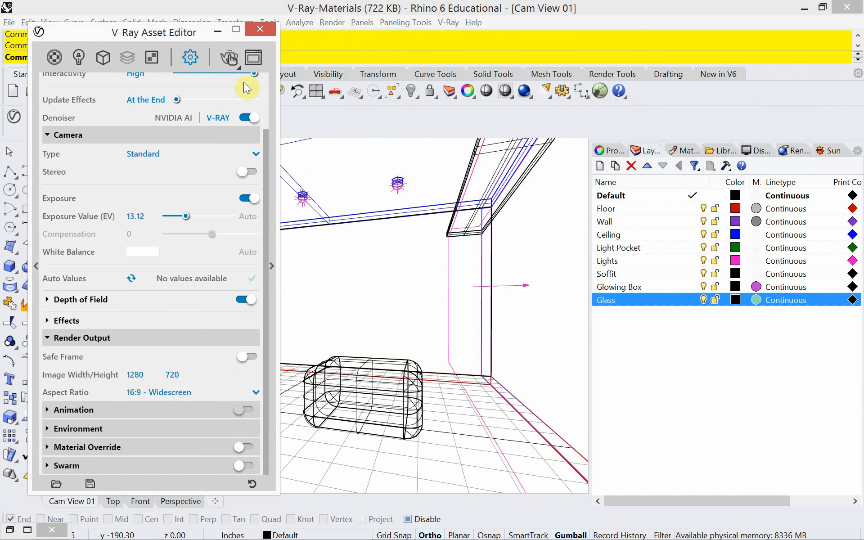
click(239, 67)
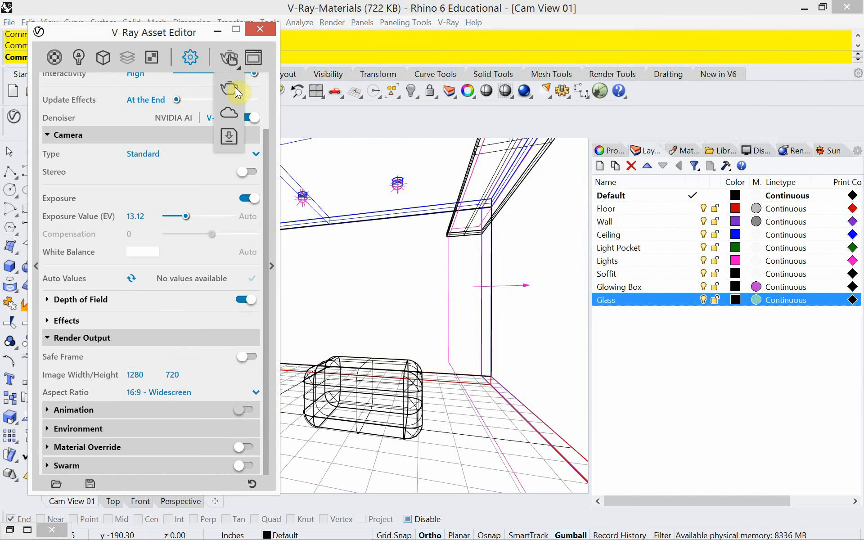
click(231, 90)
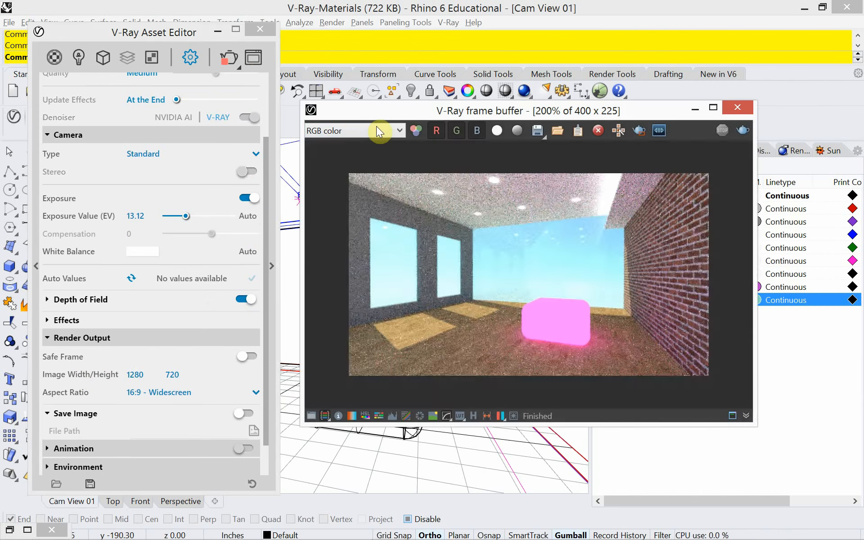